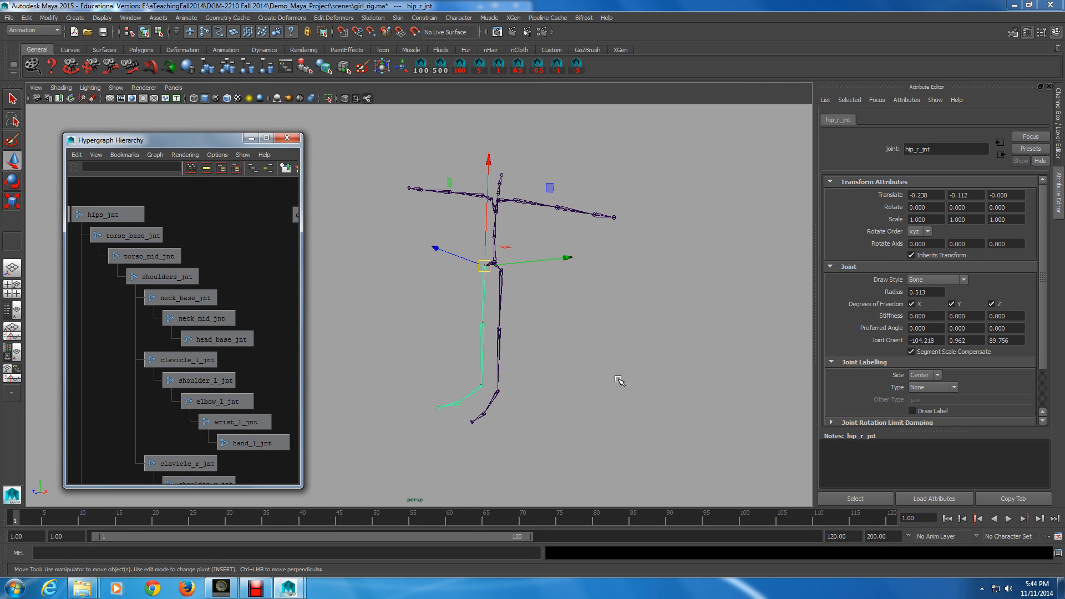
Step: Orbit around the leg skeleton and inspect the left hip and knee joints' channel values
{"action": "right_click_drag", "start_coordinate": [473, 374], "coordinate": [585, 342], "text": "alt"}
{"action": "middle_click_drag", "start_coordinate": [585, 342], "coordinate": [563, 348], "text": "alt"}
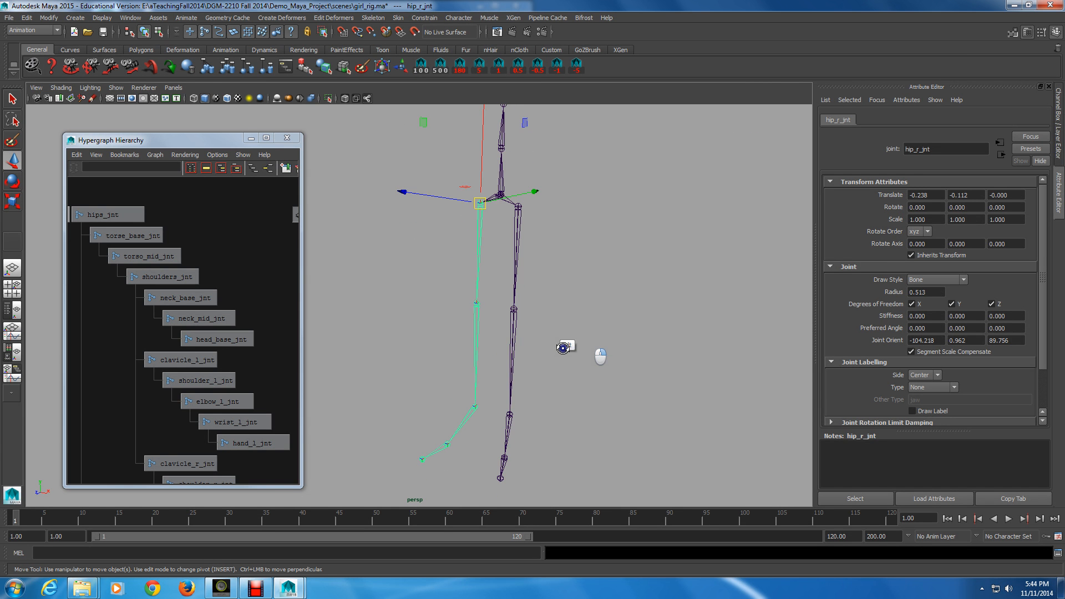
{"action": "left_click_drag", "start_coordinate": [563, 348], "coordinate": [554, 331], "text": "alt"}
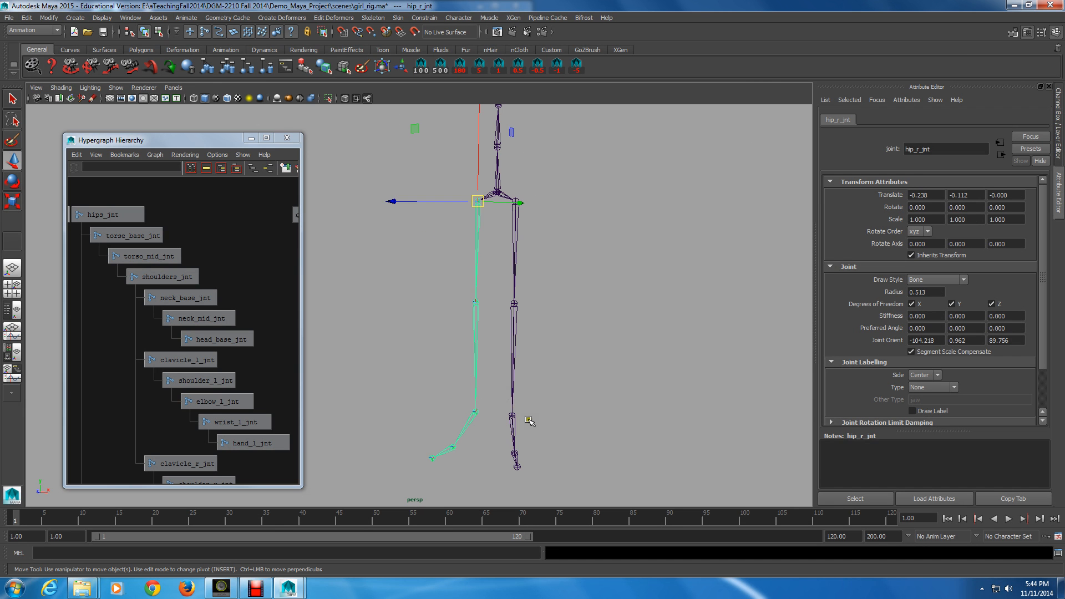
{"action": "middle_click_drag", "start_coordinate": [525, 423], "coordinate": [531, 415], "text": "alt"}
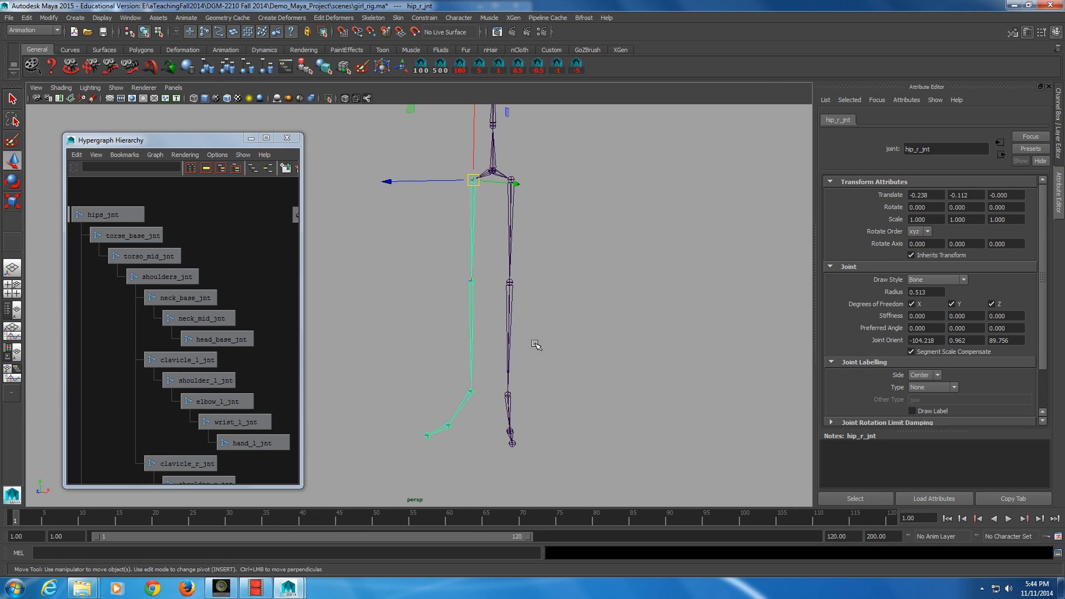
{"action": "left_click_drag", "start_coordinate": [536, 345], "coordinate": [447, 315], "text": "alt"}
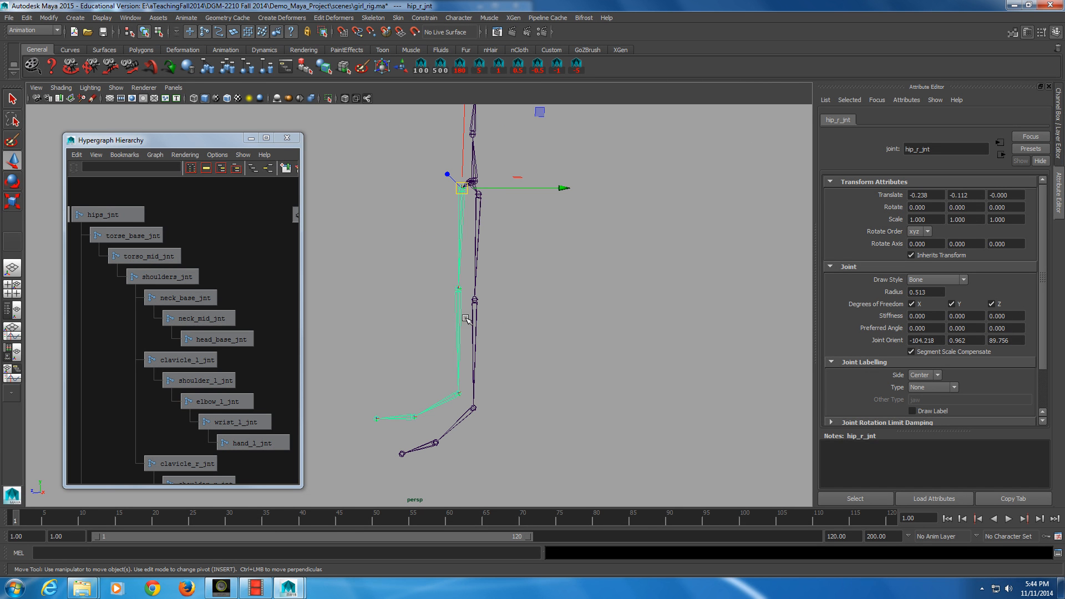
{"action": "left_click", "coordinate": [477, 196]}
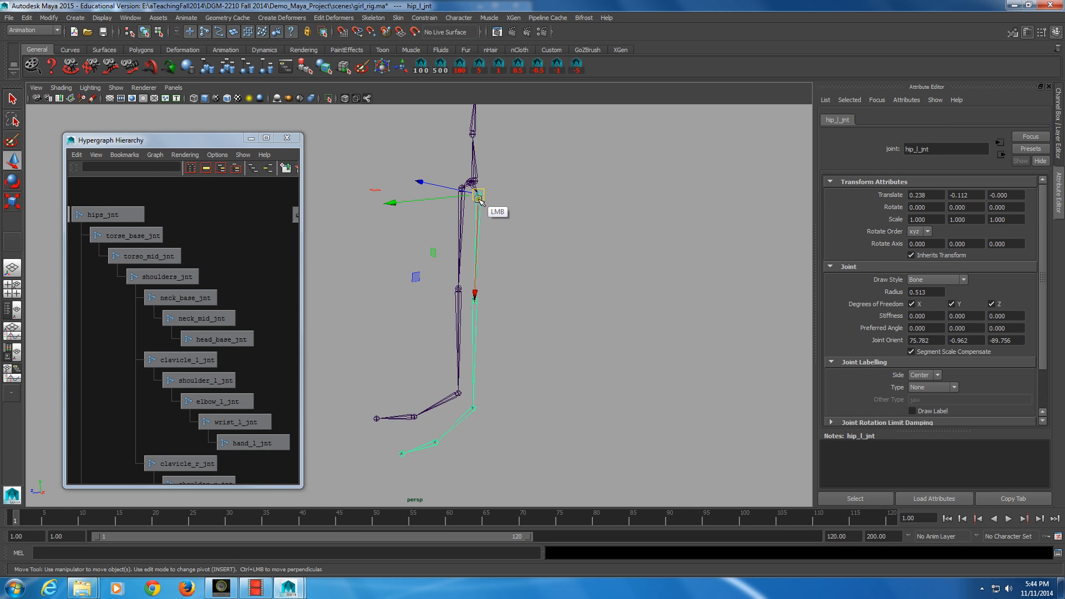
{"action": "left_click", "coordinate": [1059, 142]}
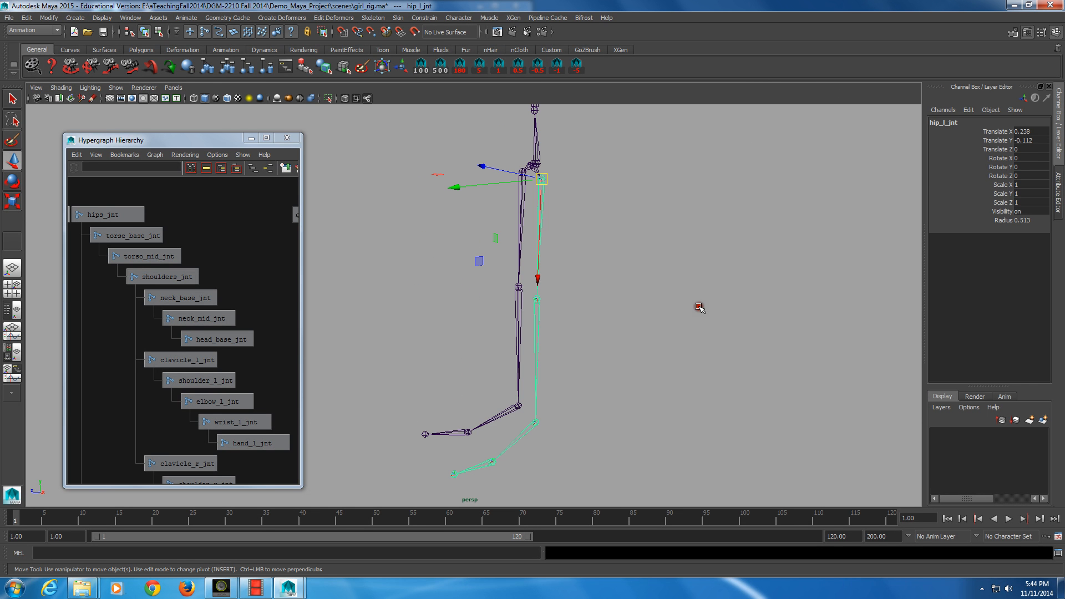
{"action": "left_click", "coordinate": [537, 319]}
{"action": "middle_click_drag", "start_coordinate": [544, 472], "coordinate": [548, 386], "text": "alt"}
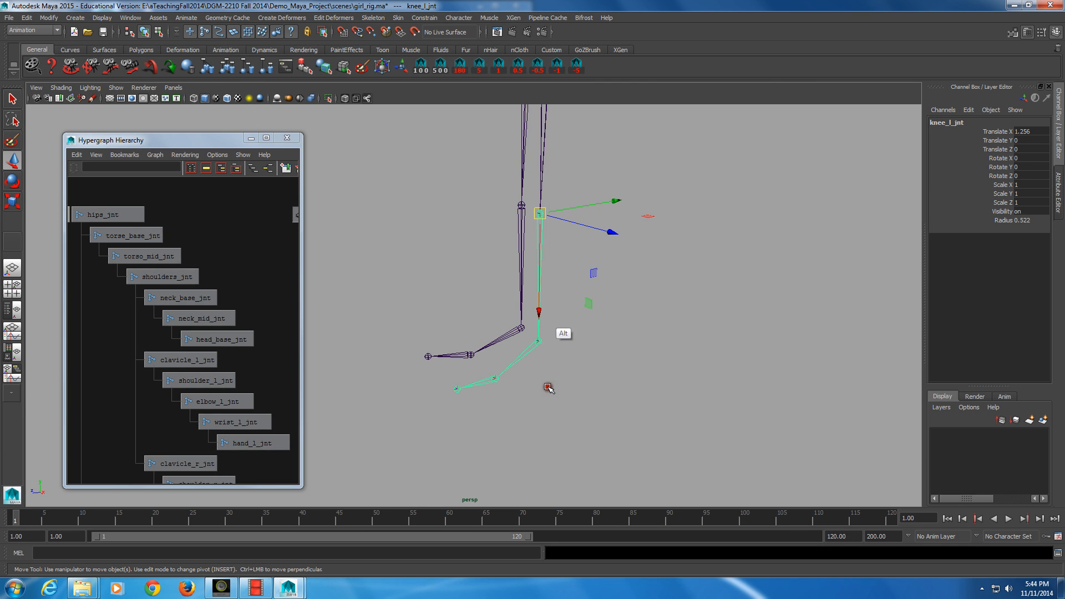
{"action": "middle_click_drag", "start_coordinate": [539, 334], "coordinate": [533, 346], "text": "alt"}
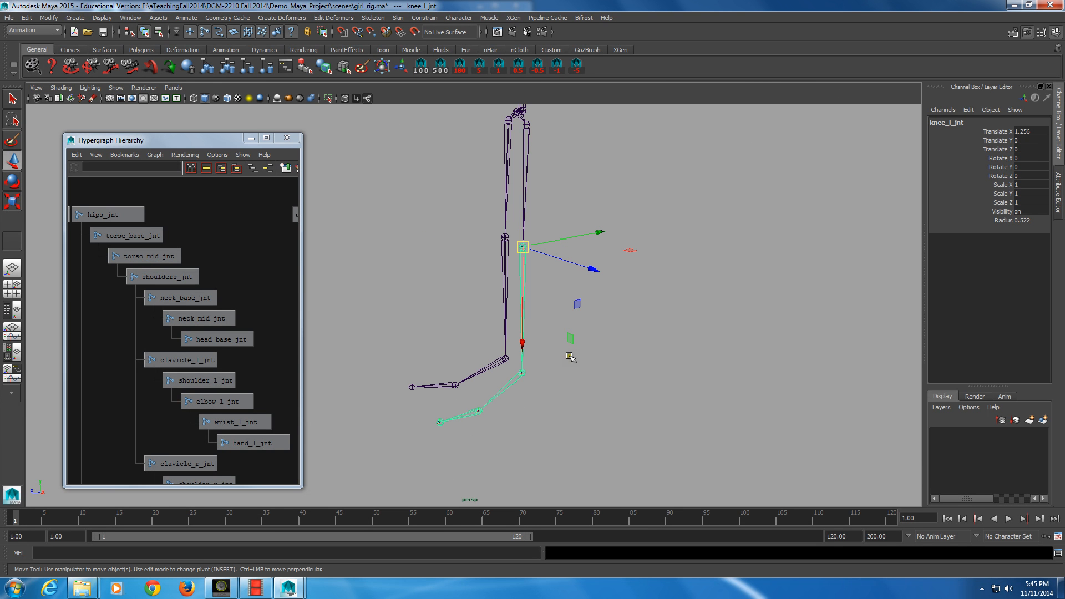
{"action": "left_click", "coordinate": [528, 137]}
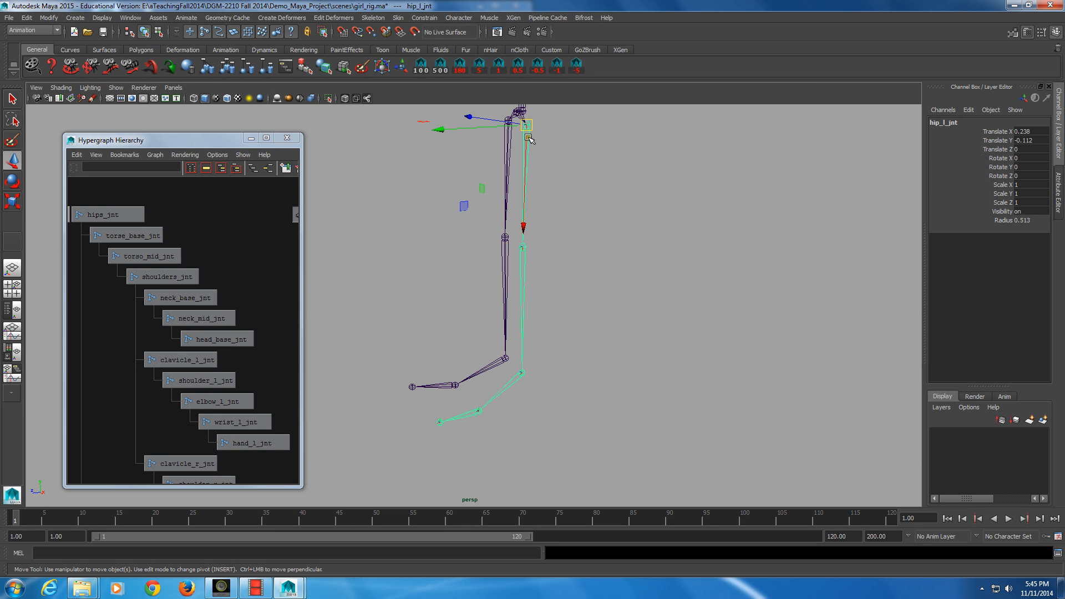
{"action": "key", "text": "space"}
{"action": "left_click", "coordinate": [674, 251]}
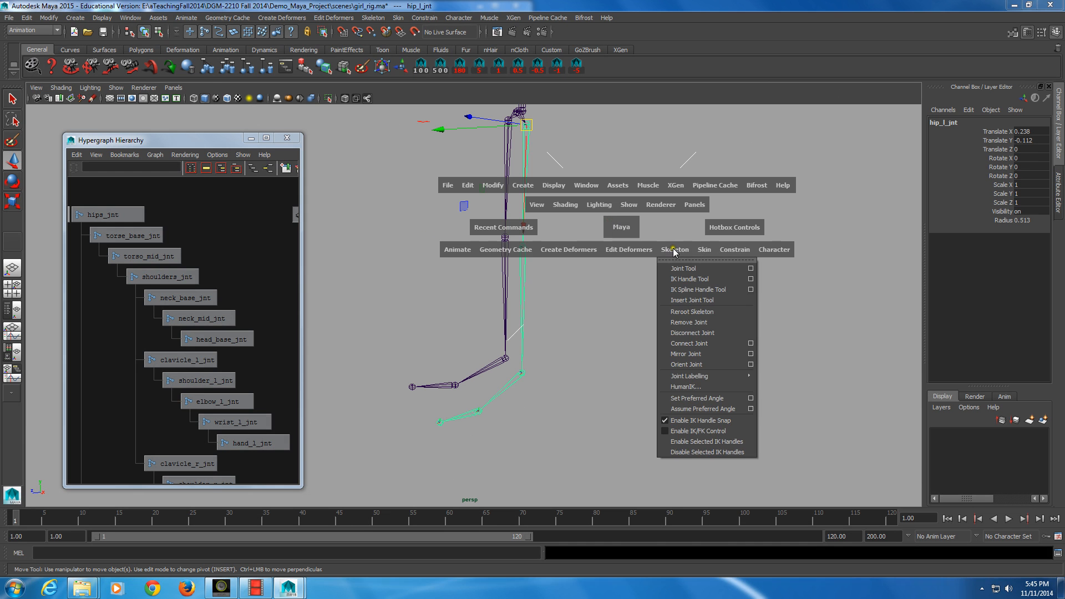
{"action": "left_click", "coordinate": [672, 249]}
{"action": "key", "text": "space"}
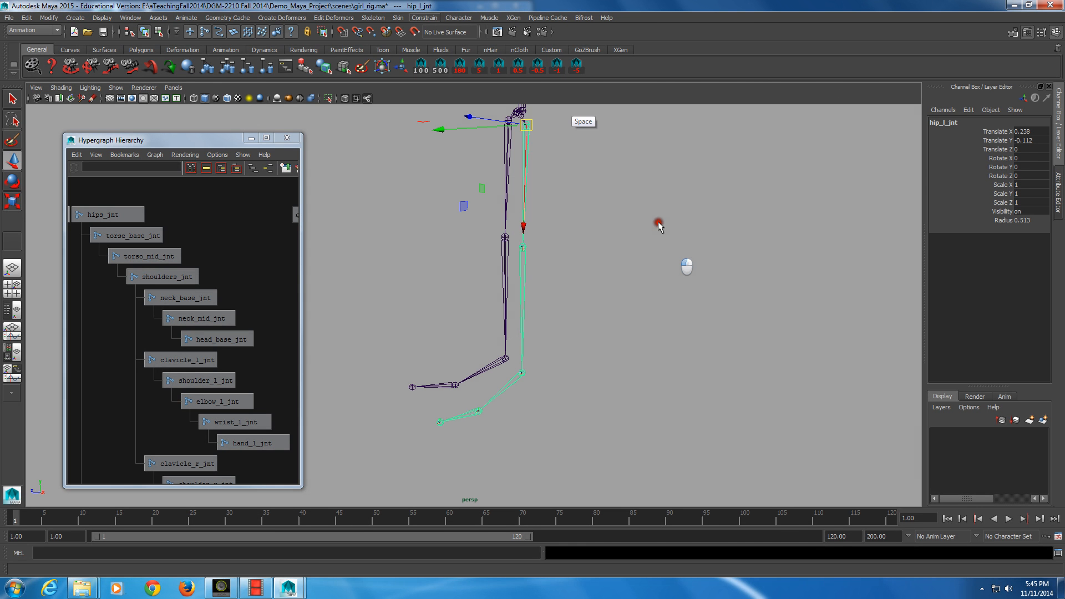
Step: Open the IK Handle Tool options and set the current solver to Rotate-Plane Solver
{"action": "left_click", "coordinate": [373, 17]}
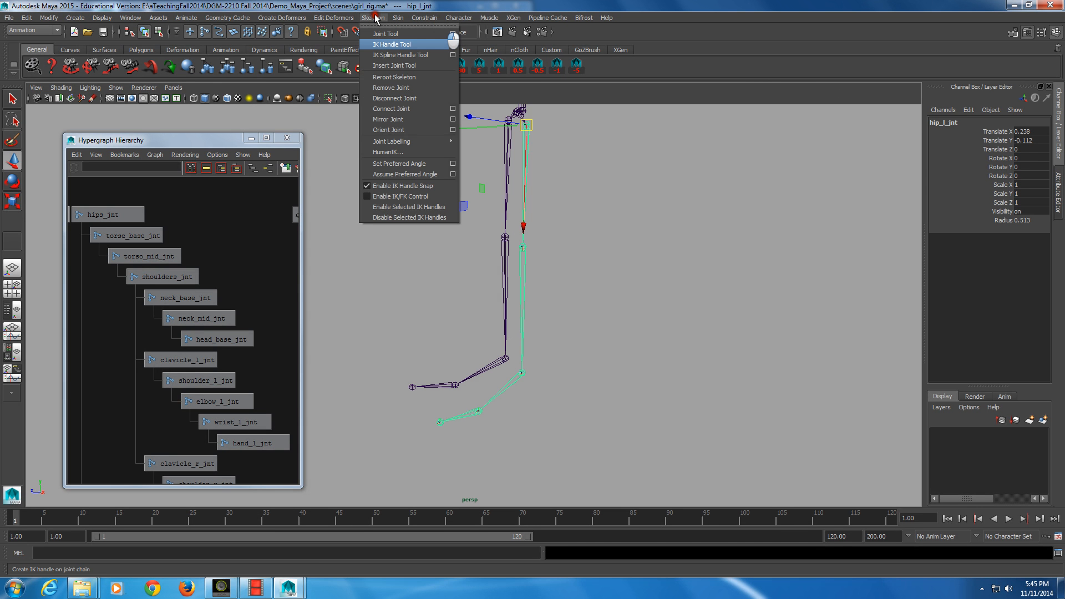
{"action": "left_click", "coordinate": [391, 45]}
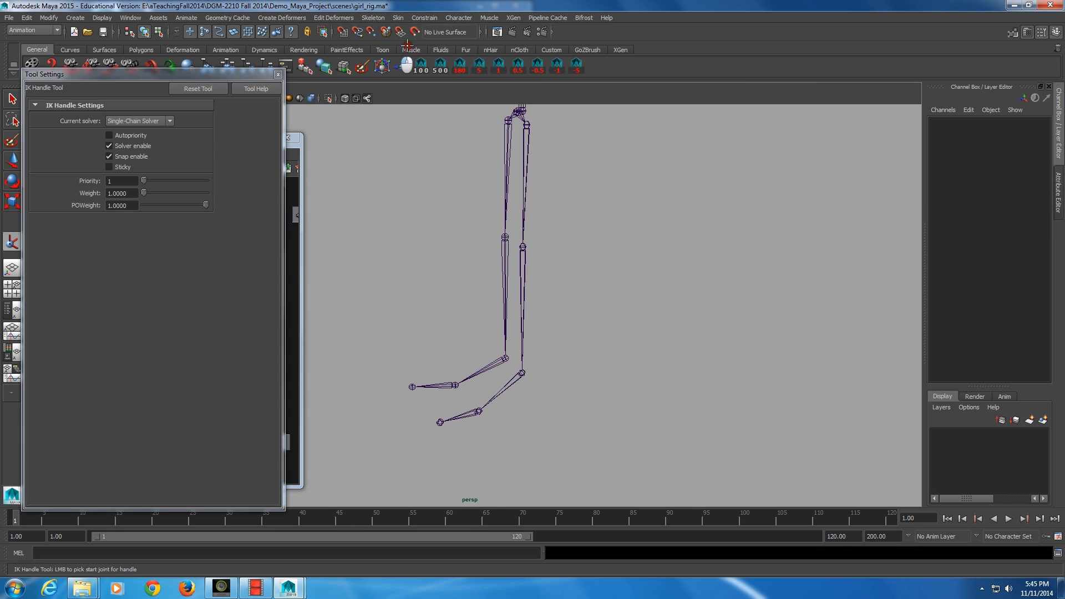
{"action": "left_click", "coordinate": [168, 122]}
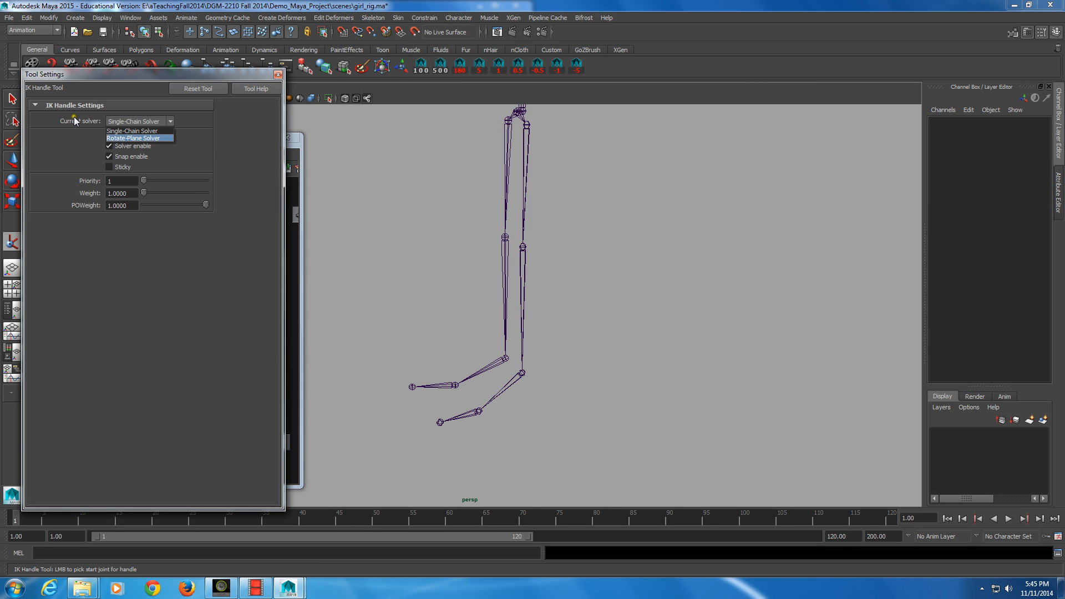
{"action": "left_click", "coordinate": [151, 138]}
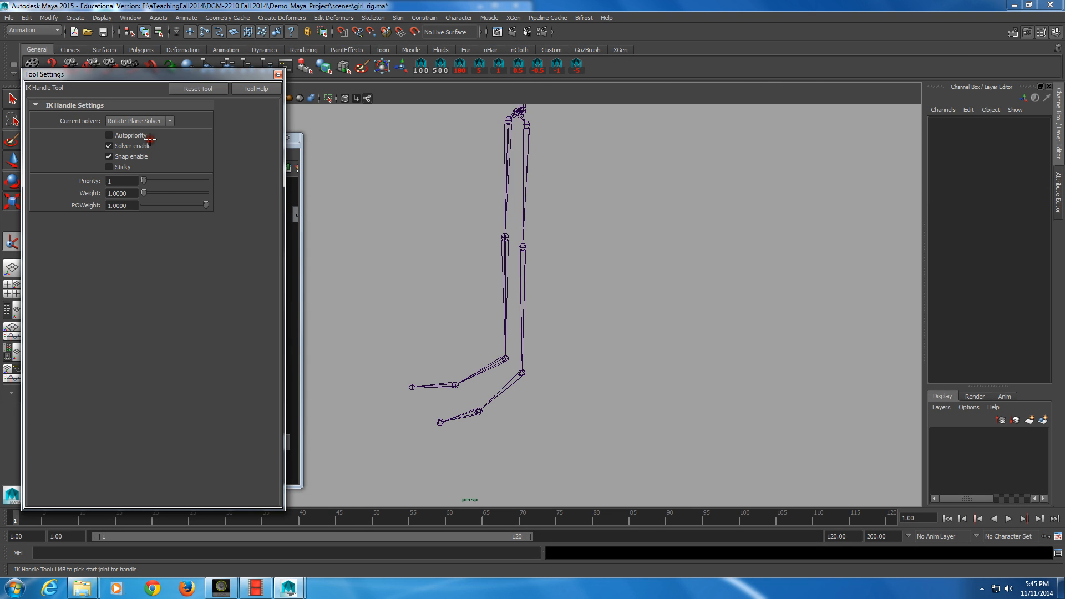
Step: Create a rotate-plane IK handle from the left hip joint down to the left ankle joint
{"action": "middle_click_drag", "start_coordinate": [481, 189], "coordinate": [476, 216], "text": "alt"}
{"action": "left_click_drag", "start_coordinate": [531, 232], "coordinate": [532, 232], "text": "alt"}
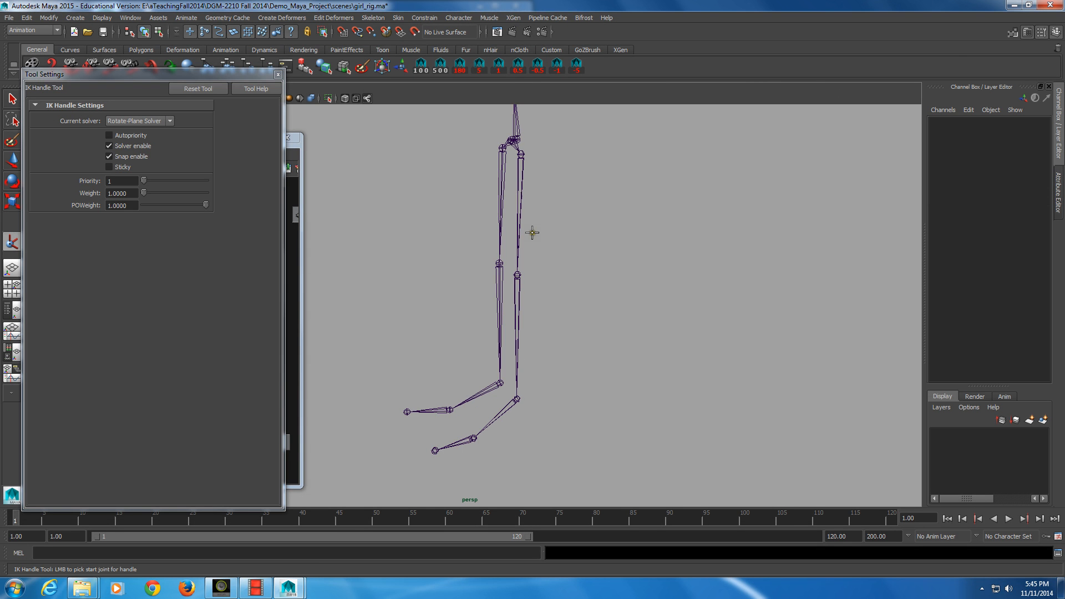
{"action": "left_click", "coordinate": [523, 157]}
{"action": "left_click", "coordinate": [516, 399]}
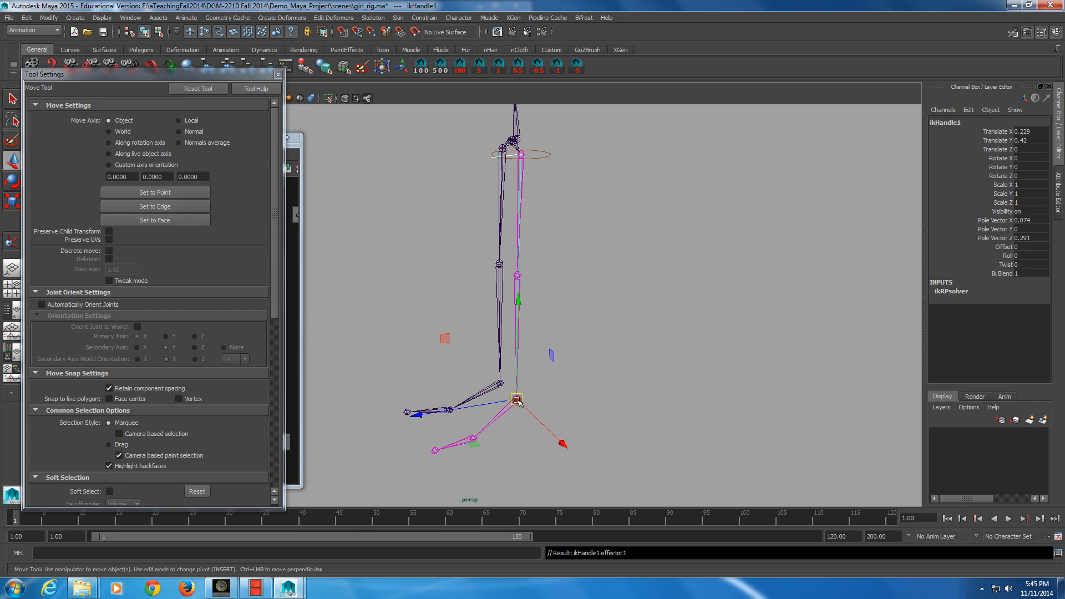
Step: Reactivate the IK Handle Tool and switch its current solver to Single-Chain Solver
{"action": "left_click_drag", "start_coordinate": [661, 455], "coordinate": [676, 468], "text": "alt"}
{"action": "left_click_drag", "start_coordinate": [523, 444], "coordinate": [494, 405], "text": "alt"}
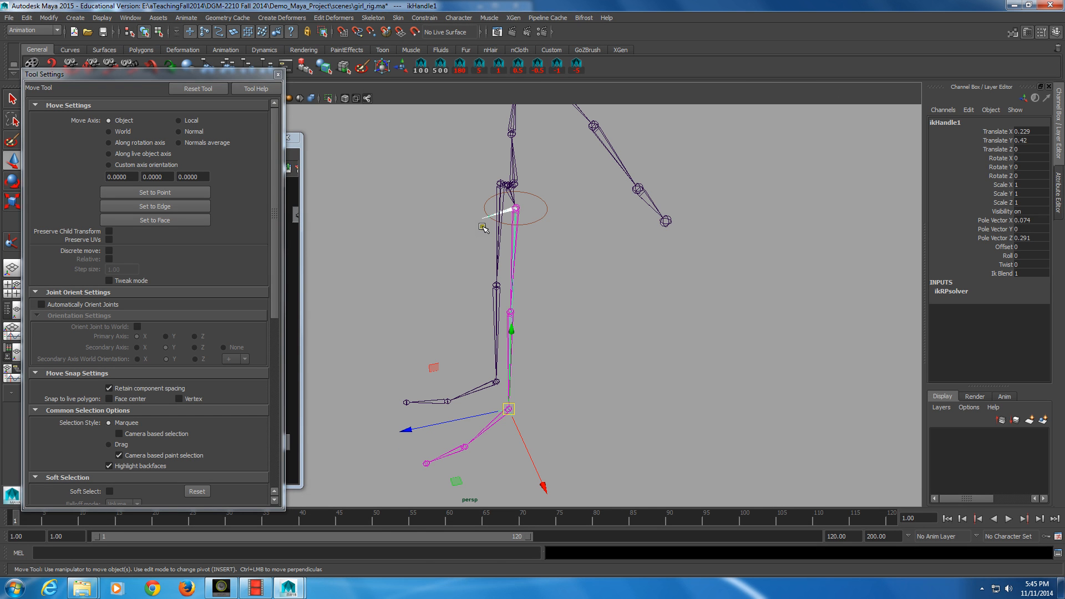
{"action": "key", "text": "alt"}
{"action": "left_click_drag", "start_coordinate": [518, 210], "coordinate": [539, 362], "text": "alt"}
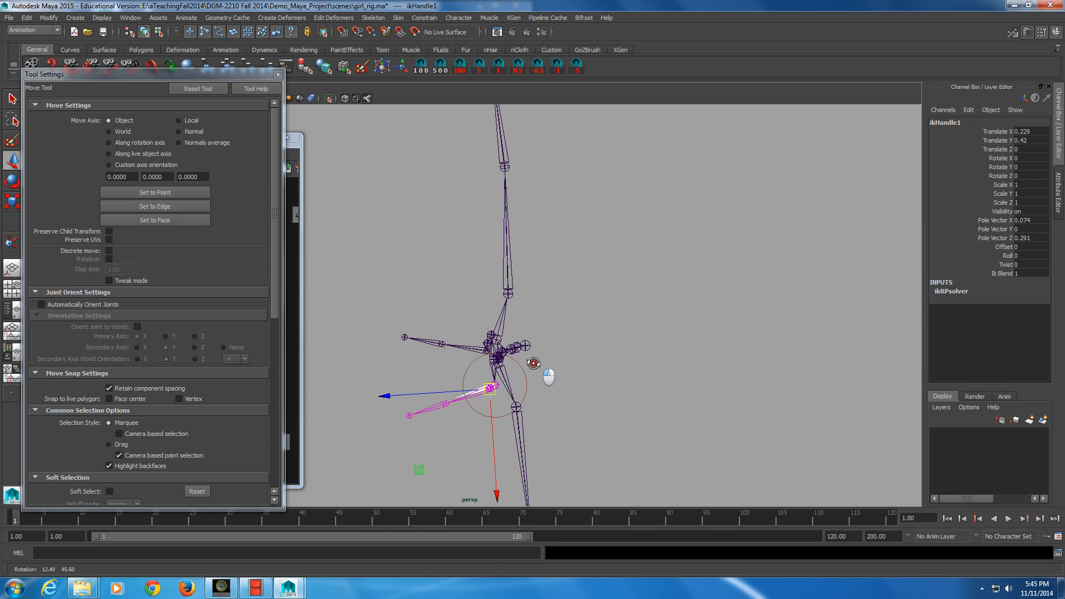
{"action": "left_click_drag", "start_coordinate": [534, 363], "coordinate": [580, 309], "text": "alt"}
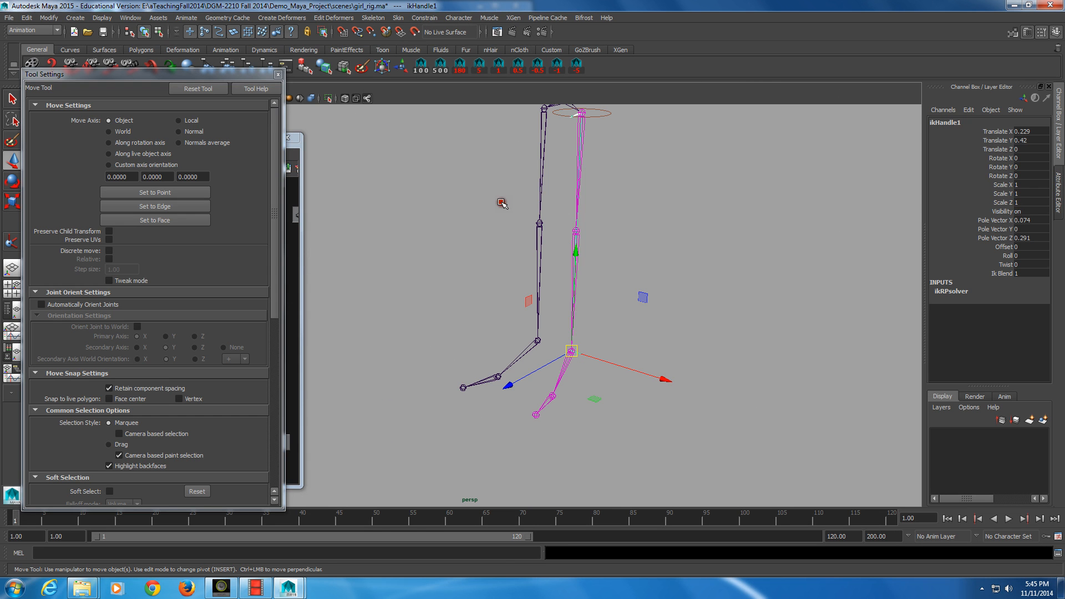
{"action": "key", "text": "y"}
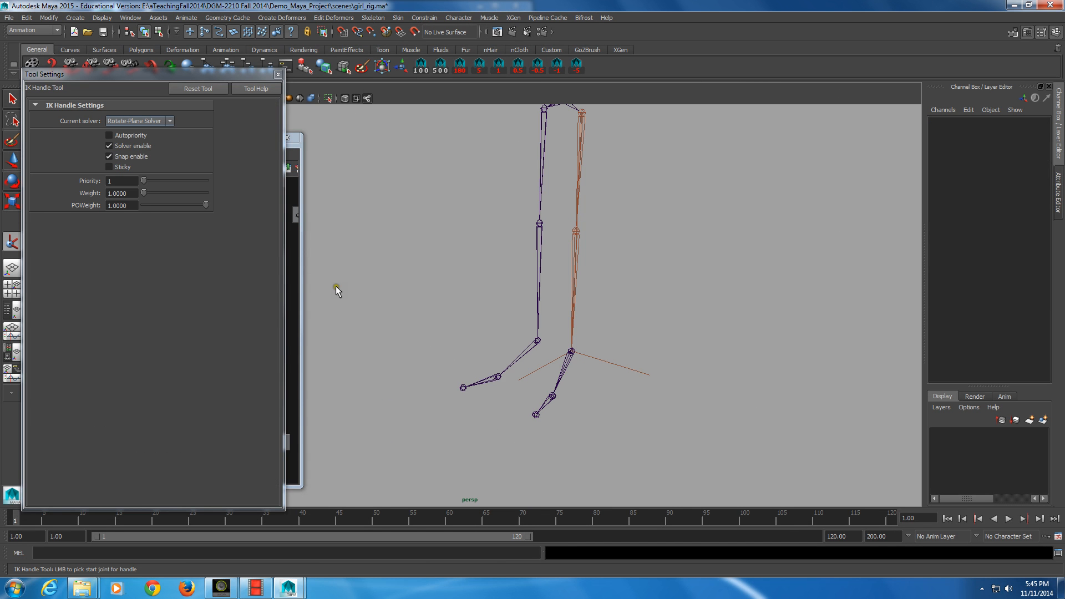
{"action": "left_click_drag", "start_coordinate": [117, 74], "coordinate": [138, 123]}
{"action": "left_click_drag", "start_coordinate": [65, 80], "coordinate": [157, 79]}
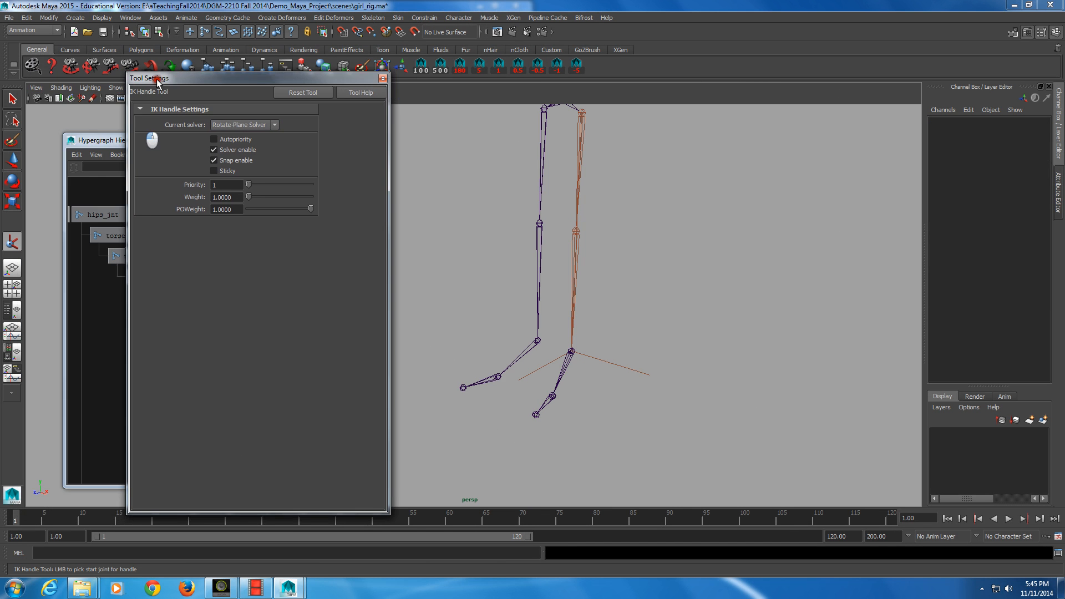
{"action": "left_click", "coordinate": [274, 125]}
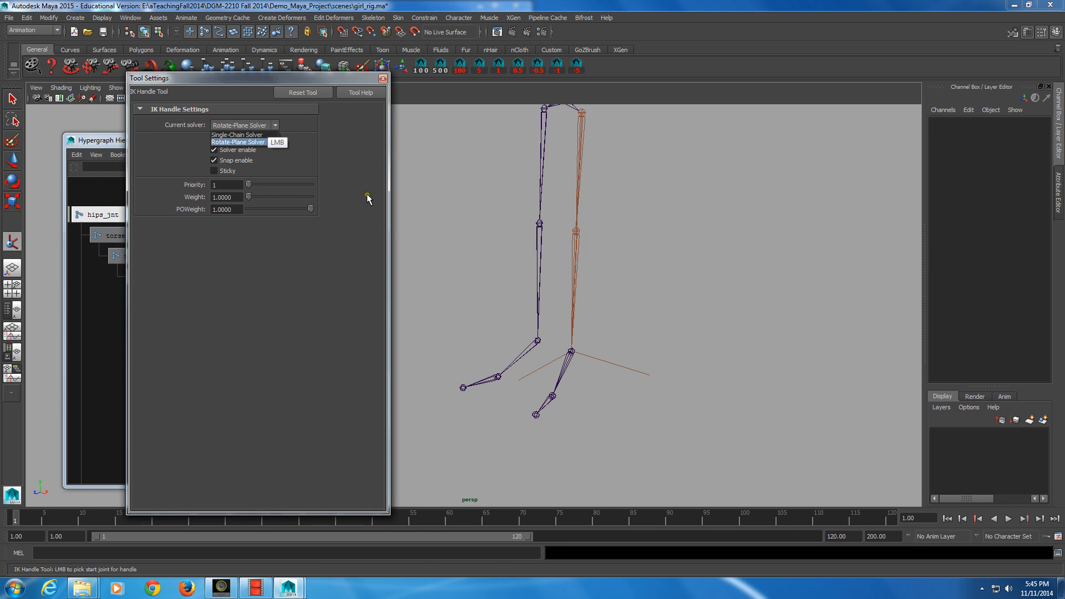
{"action": "left_click", "coordinate": [258, 135]}
Step: Create a single-chain IK handle from the left ankle joint to the ball joint
{"action": "middle_click_drag", "start_coordinate": [539, 357], "coordinate": [580, 273], "text": "alt"}
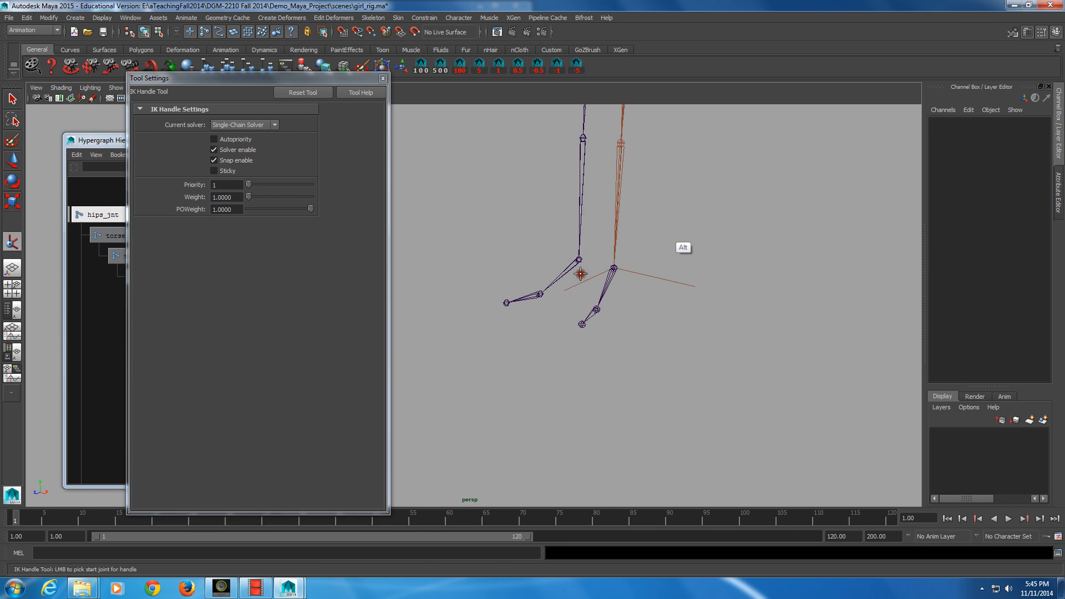
{"action": "left_click_drag", "start_coordinate": [580, 273], "coordinate": [664, 238], "text": "alt"}
{"action": "middle_click_drag", "start_coordinate": [588, 272], "coordinate": [575, 277], "text": "alt"}
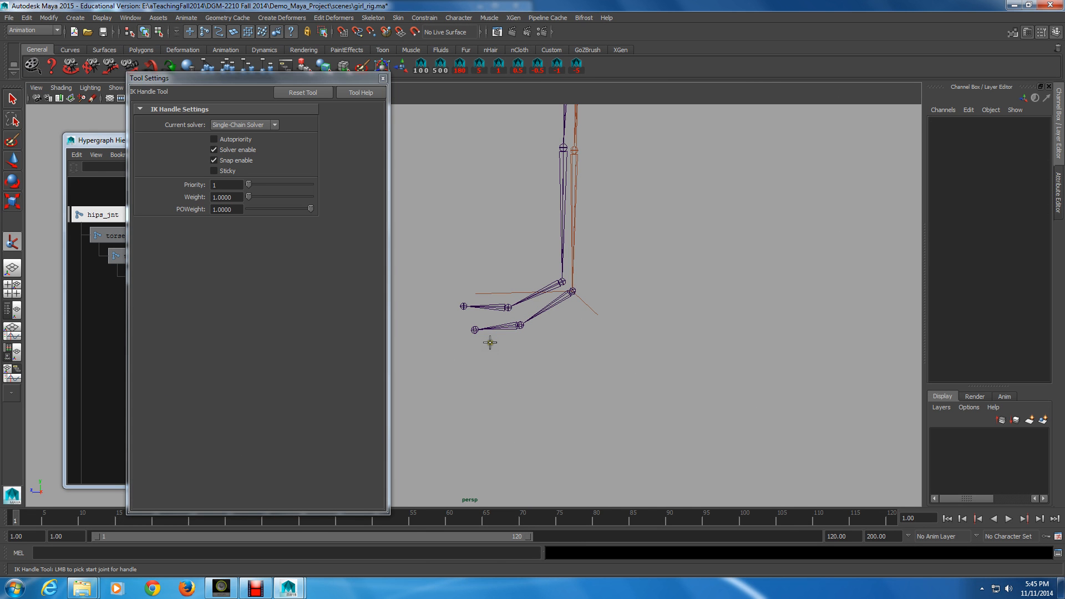
{"action": "left_click", "coordinate": [571, 292]}
{"action": "left_click", "coordinate": [546, 315]}
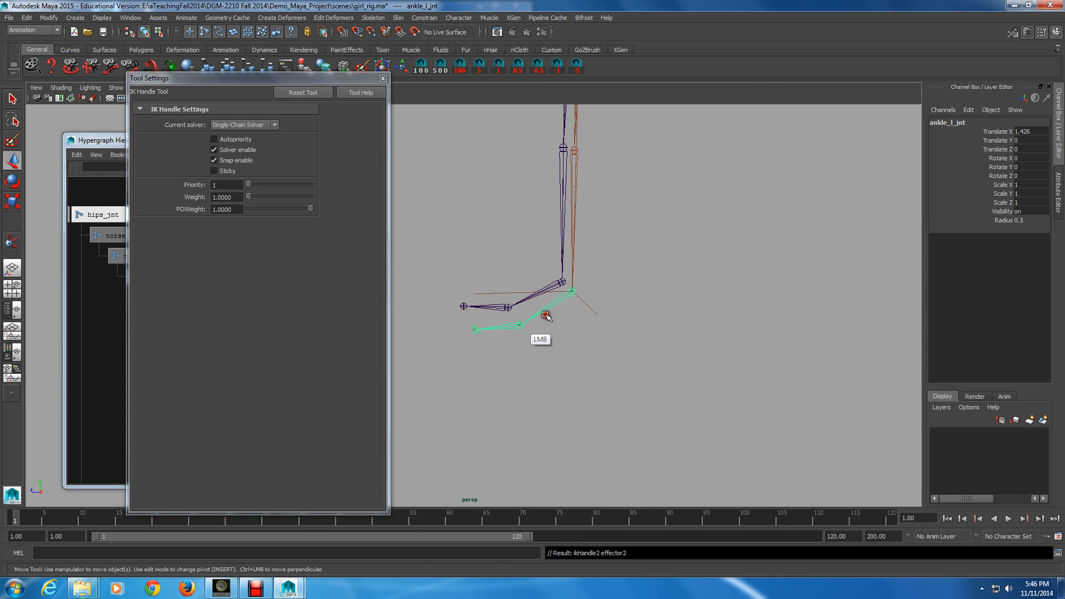
Step: Create a single-chain IK handle from the left ball joint to the toe joint
{"action": "key", "text": "y"}
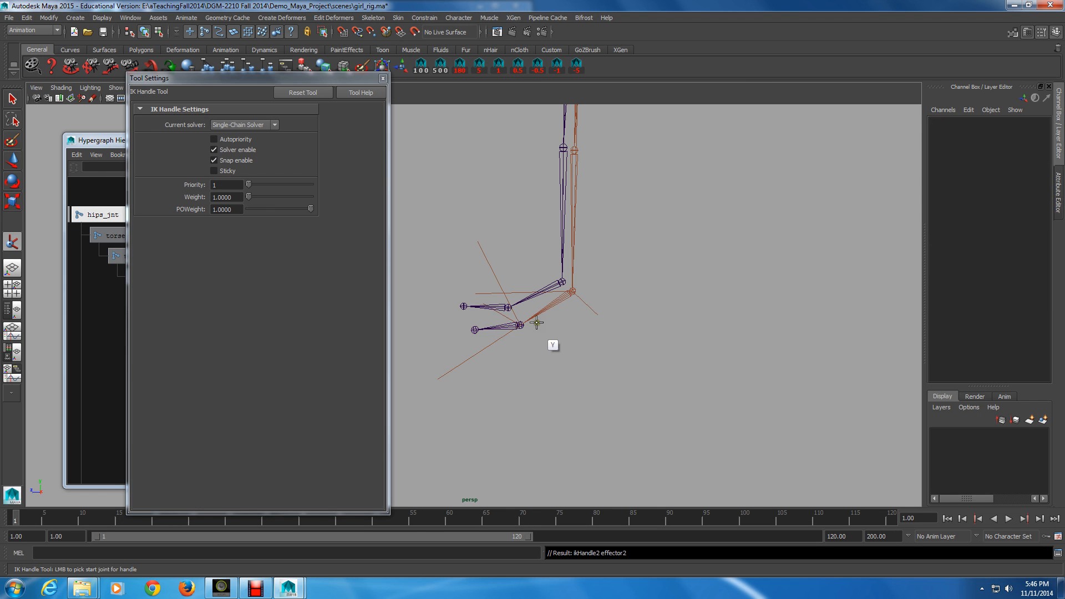
{"action": "left_click", "coordinate": [521, 326]}
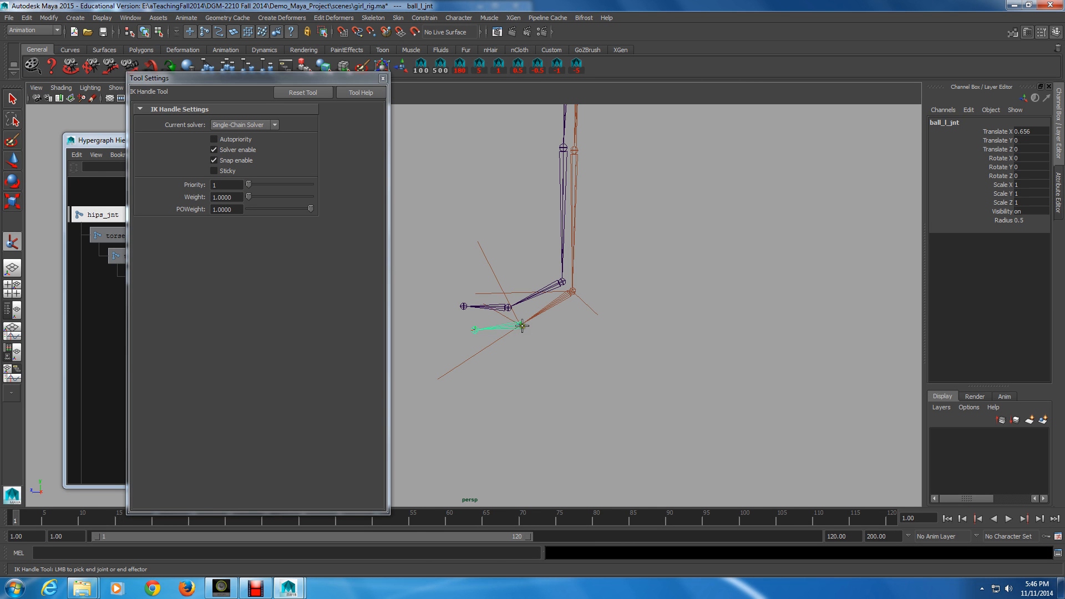
{"action": "left_click", "coordinate": [505, 360]}
{"action": "left_click", "coordinate": [474, 329]}
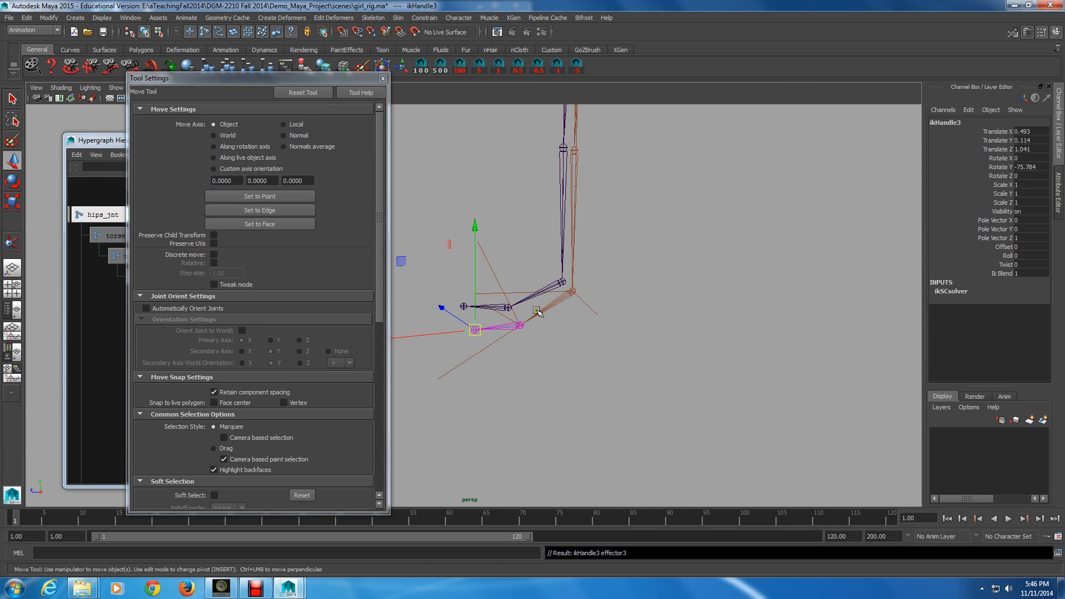
Step: Move the leg's hip-to-ankle IK handle to test the knee bend, then undo the moves
{"action": "left_click", "coordinate": [536, 311]}
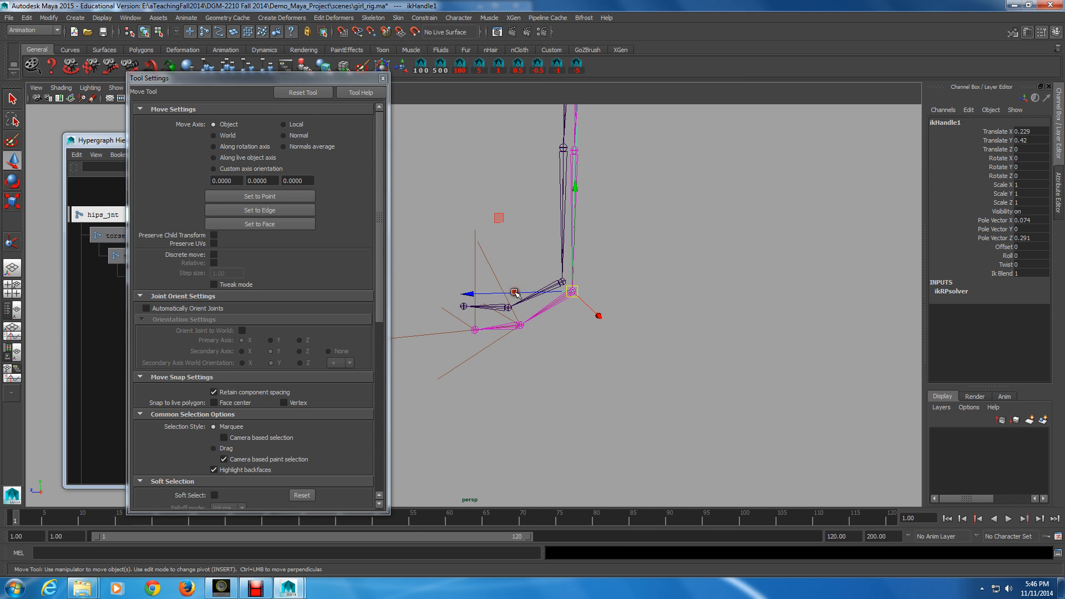
{"action": "left_click_drag", "start_coordinate": [515, 293], "coordinate": [547, 259]}
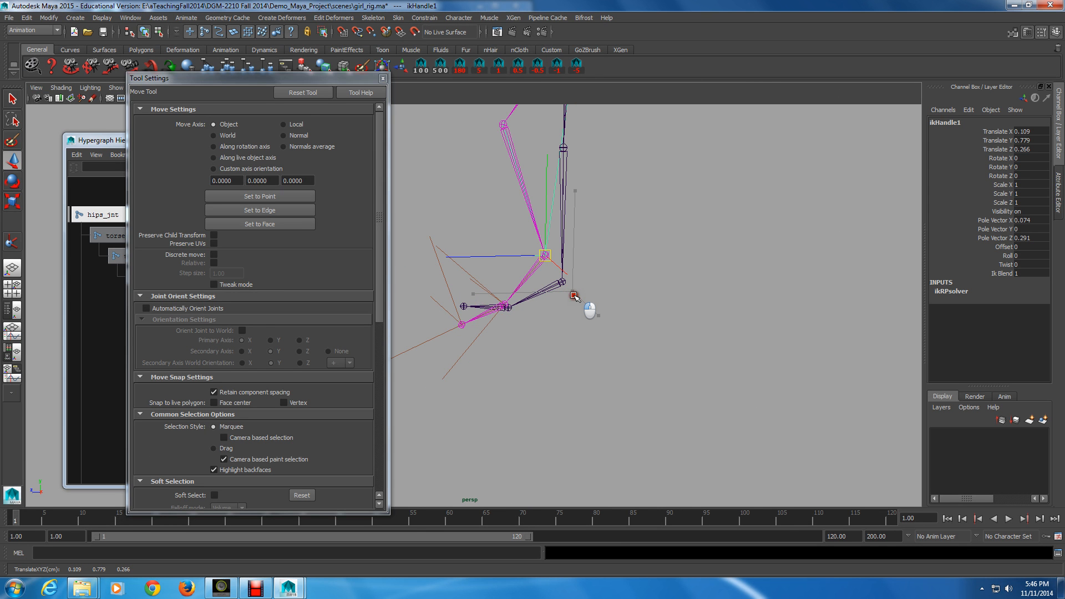
{"action": "left_click_drag", "start_coordinate": [574, 296], "coordinate": [491, 129]}
{"action": "right_click_drag", "start_coordinate": [649, 284], "coordinate": [546, 264], "text": "alt"}
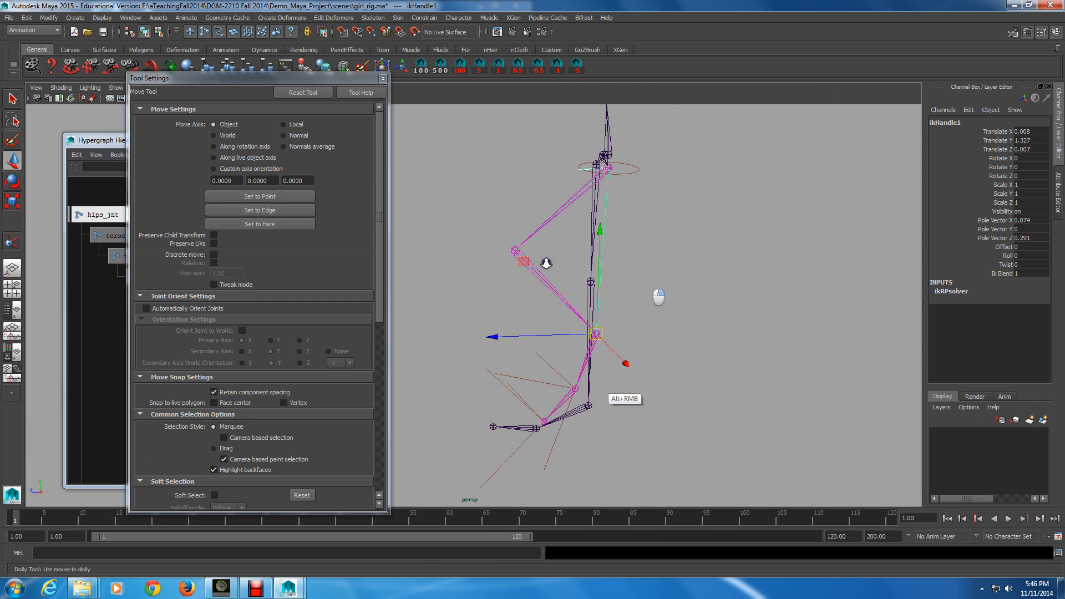
{"action": "left_click_drag", "start_coordinate": [546, 263], "coordinate": [560, 380], "text": "alt"}
{"action": "mouse_move", "coordinate": [560, 380]}
{"action": "middle_mouse_down"}
{"action": "mouse_move", "coordinate": [559, 319]}
{"action": "mouse_move", "coordinate": [506, 262]}
{"action": "mouse_move", "coordinate": [518, 255]}
{"action": "mouse_move", "coordinate": [531, 334]}
{"action": "mouse_move", "coordinate": [532, 299]}
{"action": "mouse_move", "coordinate": [527, 371]}
{"action": "mouse_move", "coordinate": [564, 379]}
{"action": "middle_mouse_up"}
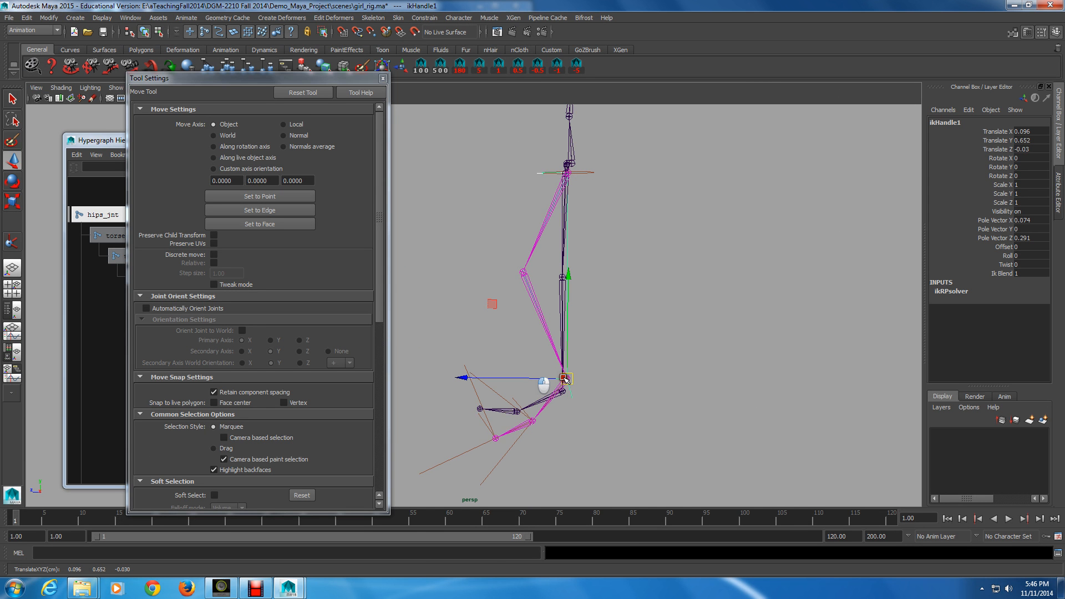
{"action": "key", "text": "ctrl+z"}
{"action": "key", "text": "ctrl+z"}
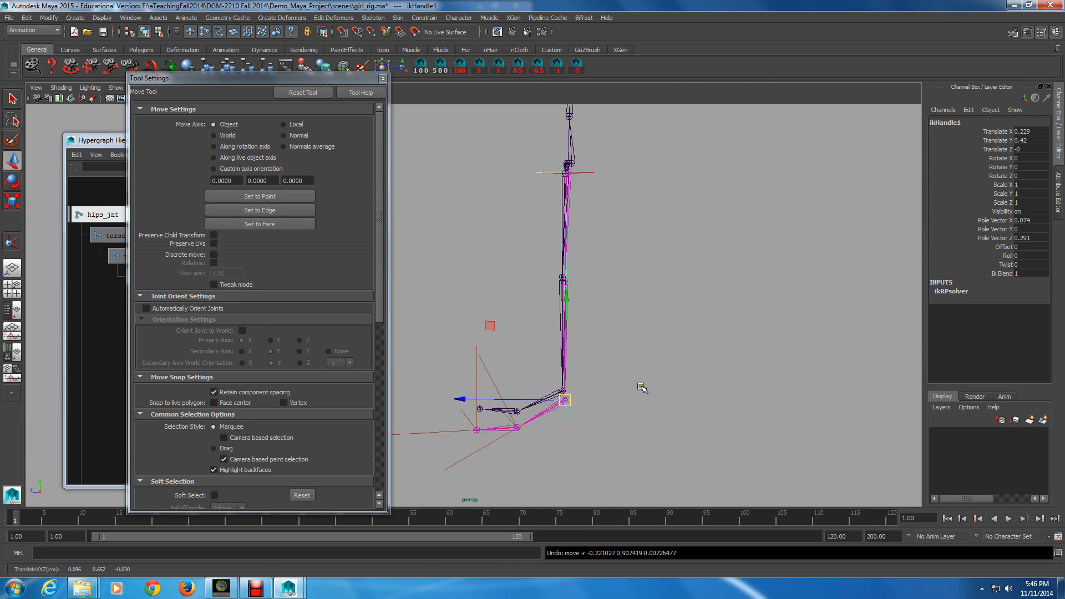
{"action": "middle_click_drag", "start_coordinate": [613, 480], "coordinate": [624, 317], "text": "alt"}
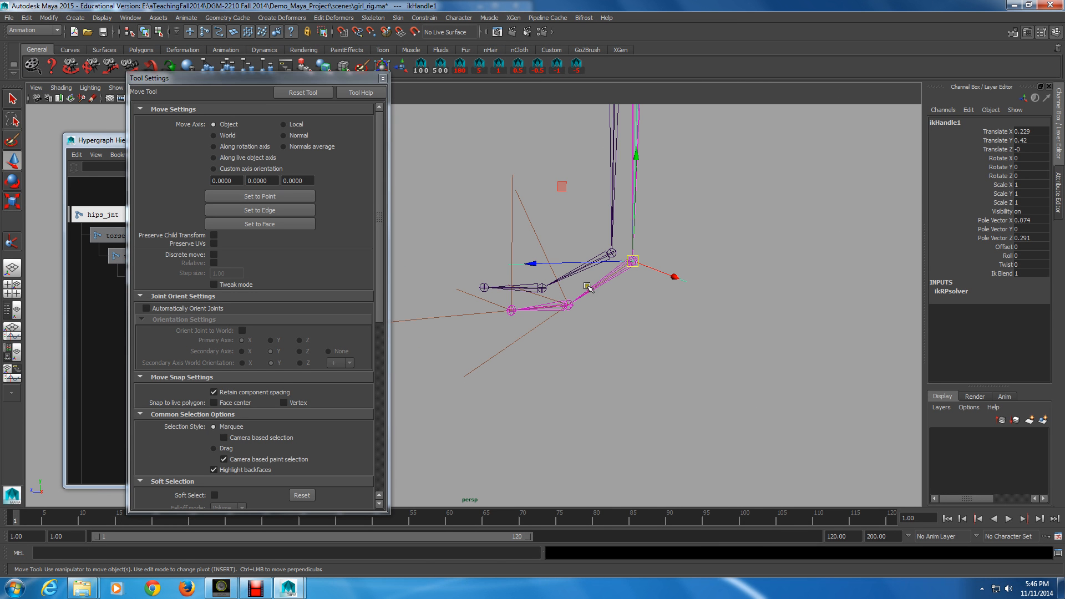
Step: Rename the leg's rotate-plane IK handle to ankle_ikHandle
{"action": "left_click", "coordinate": [958, 122]}
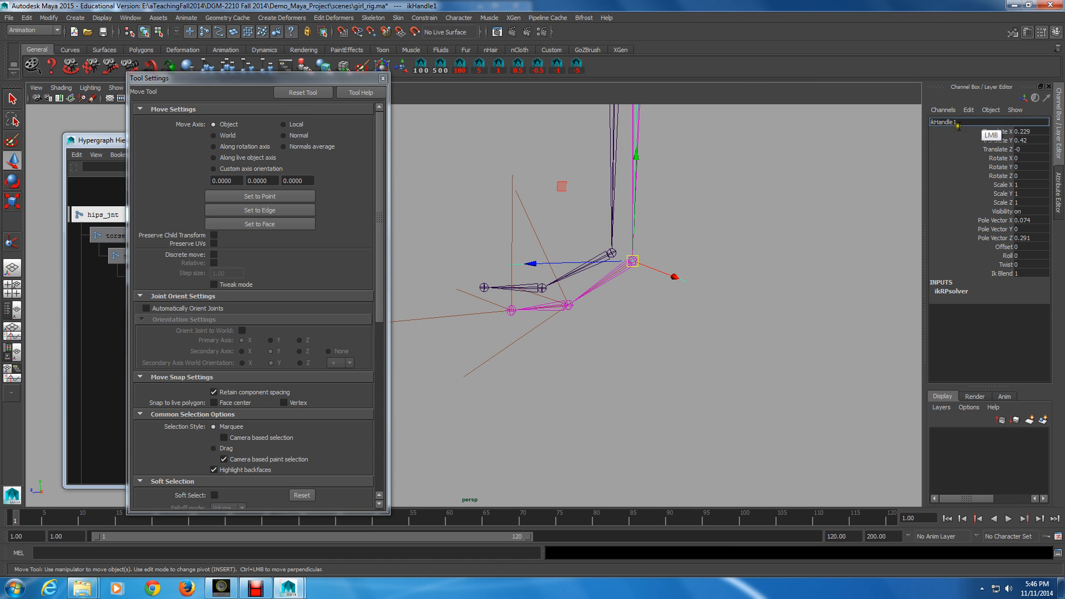
{"action": "key", "text": "BackSpace"}
{"action": "key", "text": "Left"}
{"action": "key", "text": "Left"}
{"action": "key", "text": "Left"}
{"action": "type", "text": "ank;e"}
{"action": "key", "text": "BackSpace"}
{"action": "key", "text": "BackSpace"}
{"action": "type", "text": "lei"}
{"action": "key", "text": "shift"}
{"action": "type", "text": "_"}
{"action": "key", "text": "KP_Enter"}
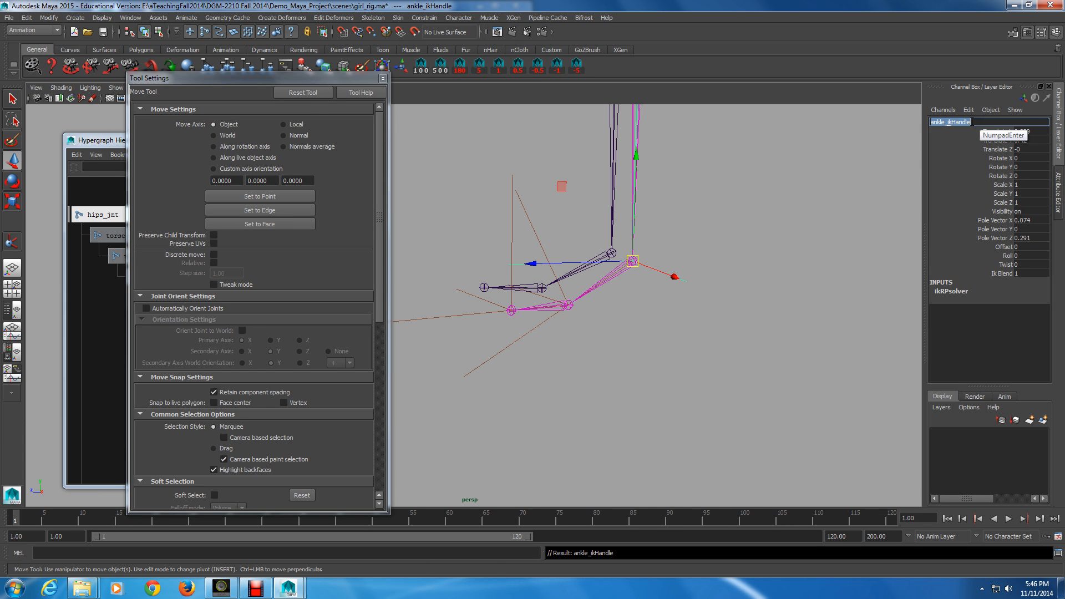
Step: Select the ankle-to-ball single-chain IK handle and rename it ball_l_ikHandle
{"action": "left_click", "coordinate": [533, 216]}
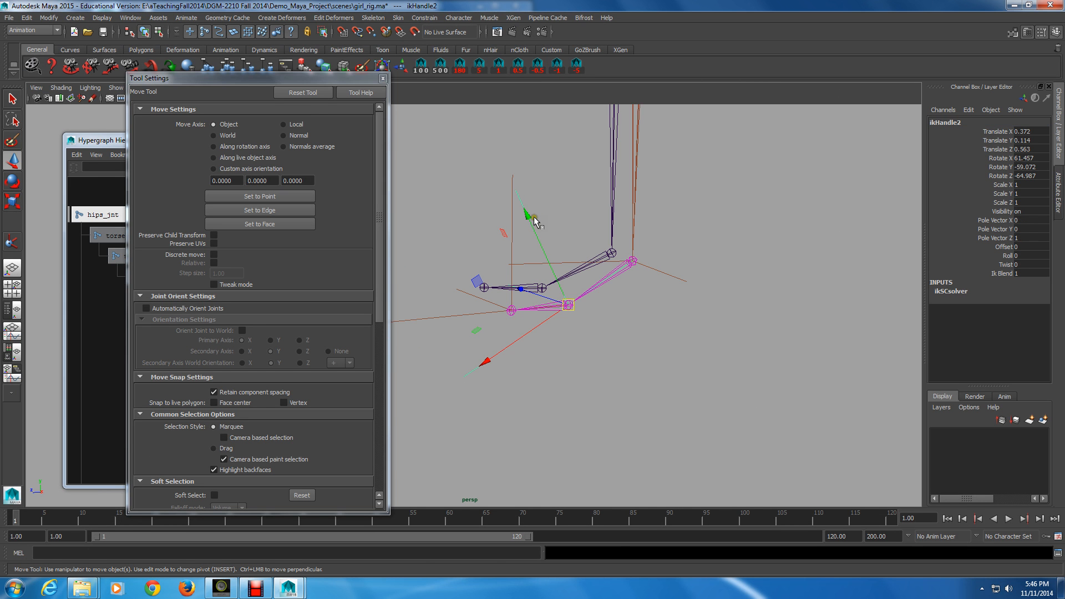
{"action": "left_click", "coordinate": [965, 122]}
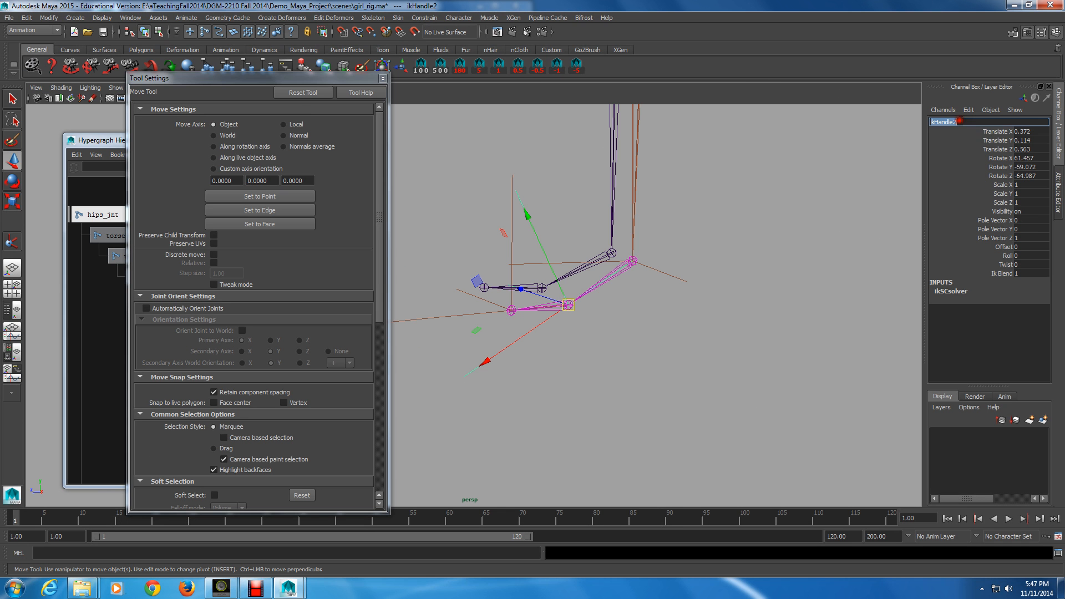
{"action": "left_click", "coordinate": [963, 121]}
{"action": "key", "text": "BackSpace"}
{"action": "key", "text": "Left"}
{"action": "type", "text": "ball_"}
{"action": "key", "text": "shift"}
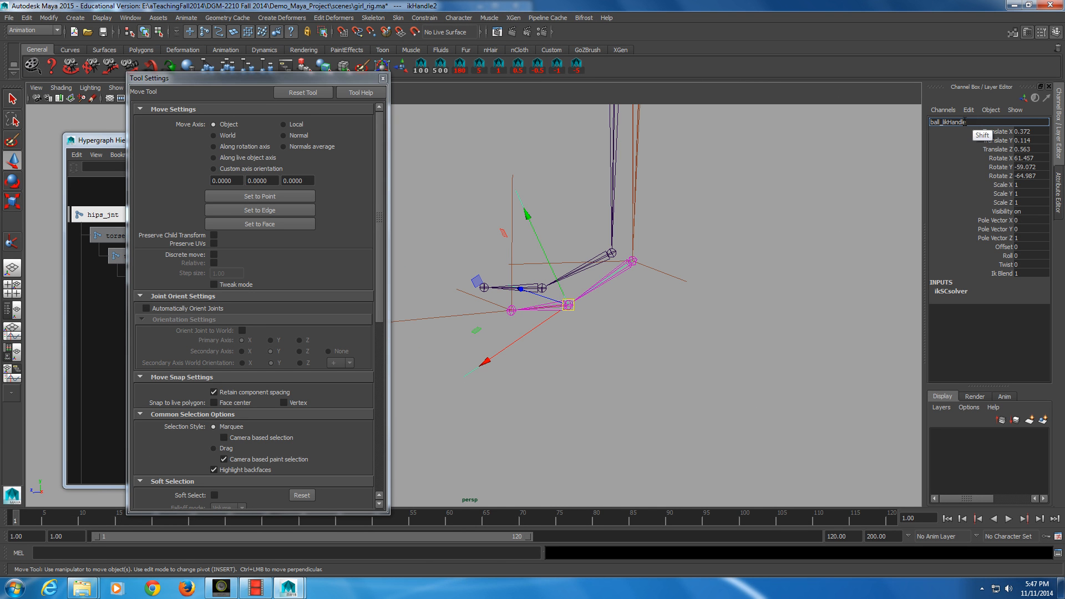
{"action": "type", "text": "_"}
{"action": "key", "text": "KP_Enter"}
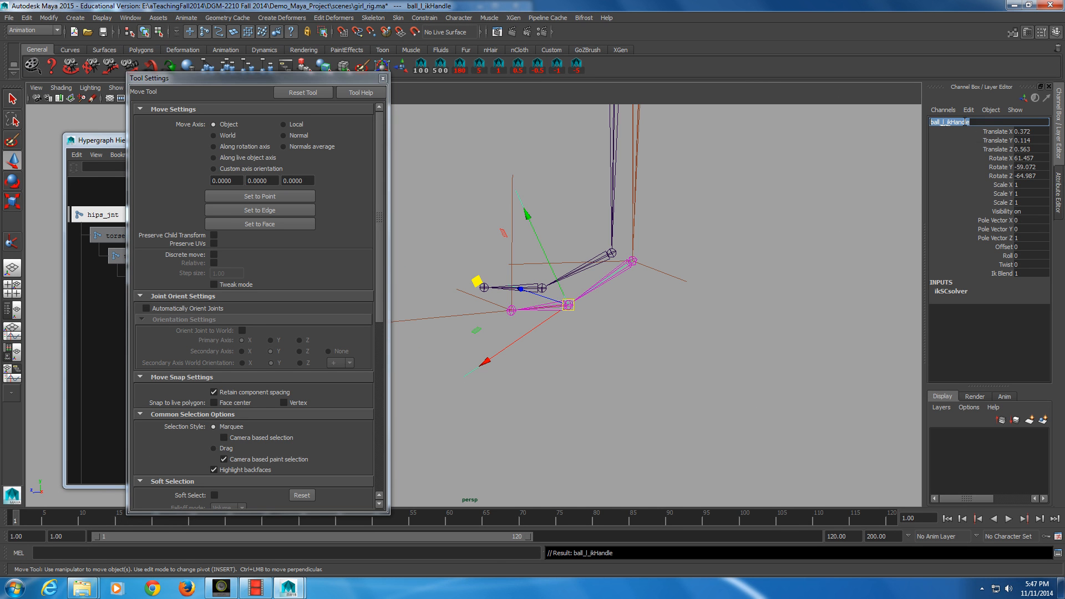
Step: Select the ball-to-toe single-chain IK handle and rename it toe_l_ikHandle
{"action": "left_click", "coordinate": [456, 303]}
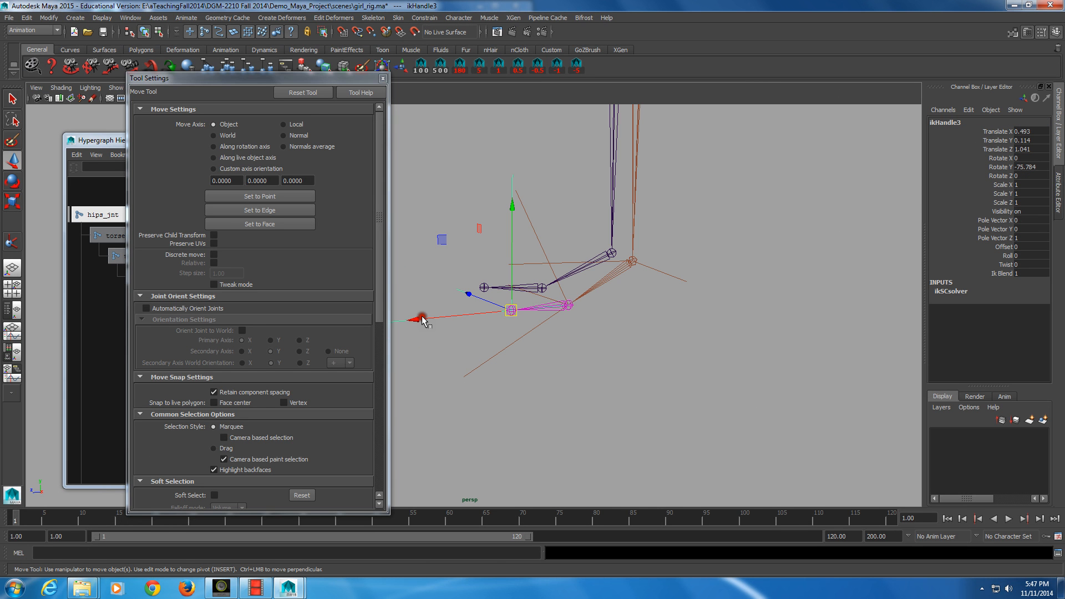
{"action": "left_click", "coordinate": [953, 122]}
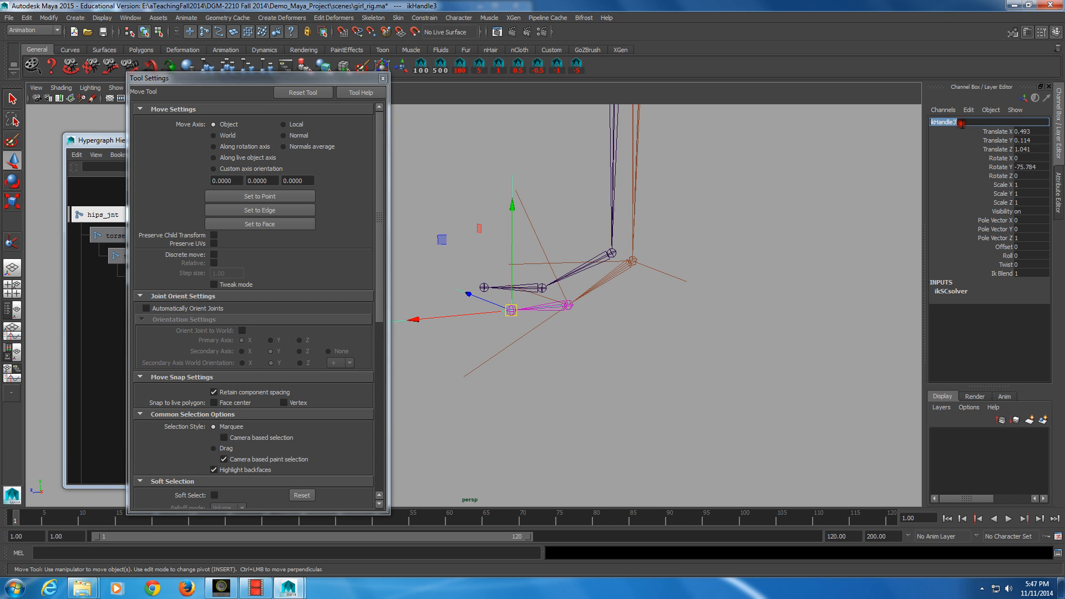
{"action": "left_click", "coordinate": [961, 121]}
{"action": "key", "text": "Delete"}
{"action": "key", "text": "Home"}
{"action": "type", "text": "toe_"}
{"action": "type", "text": "l_"}
{"action": "key", "text": "Return"}
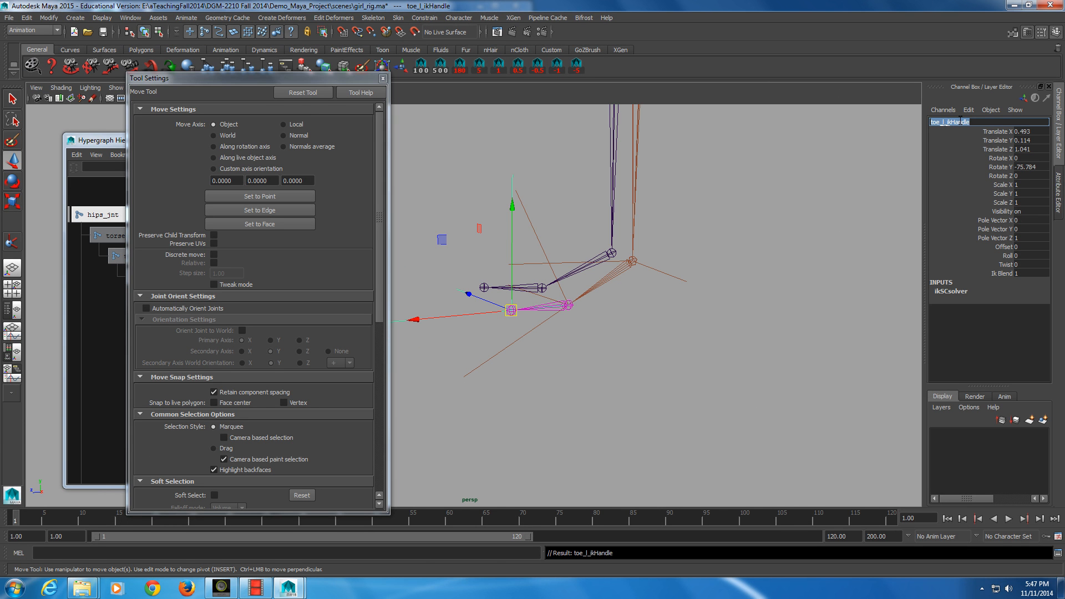
Step: Select the leg's rotate-plane IK handle and rename it ankle_l_ikHandle
{"action": "left_click", "coordinate": [960, 121]}
{"action": "left_click", "coordinate": [632, 260]}
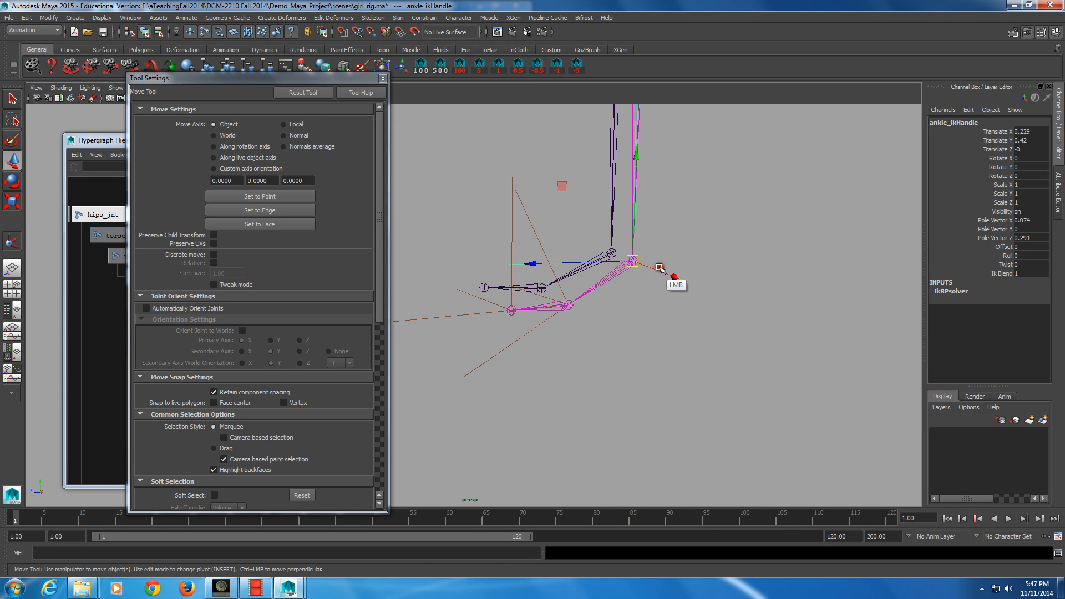
{"action": "double_click", "coordinate": [953, 122]}
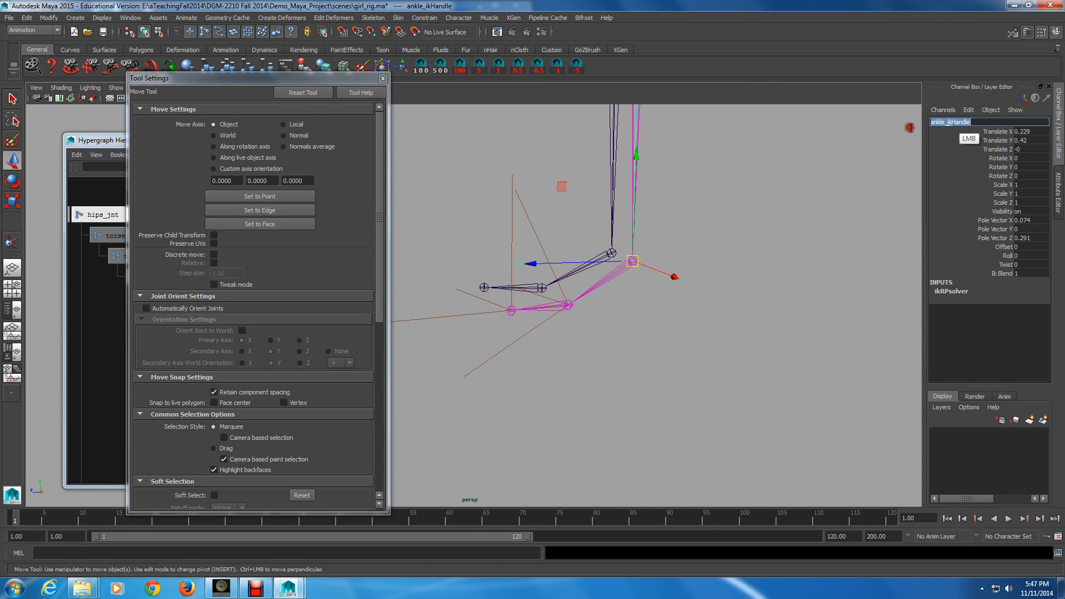
{"action": "left_click", "coordinate": [949, 123]}
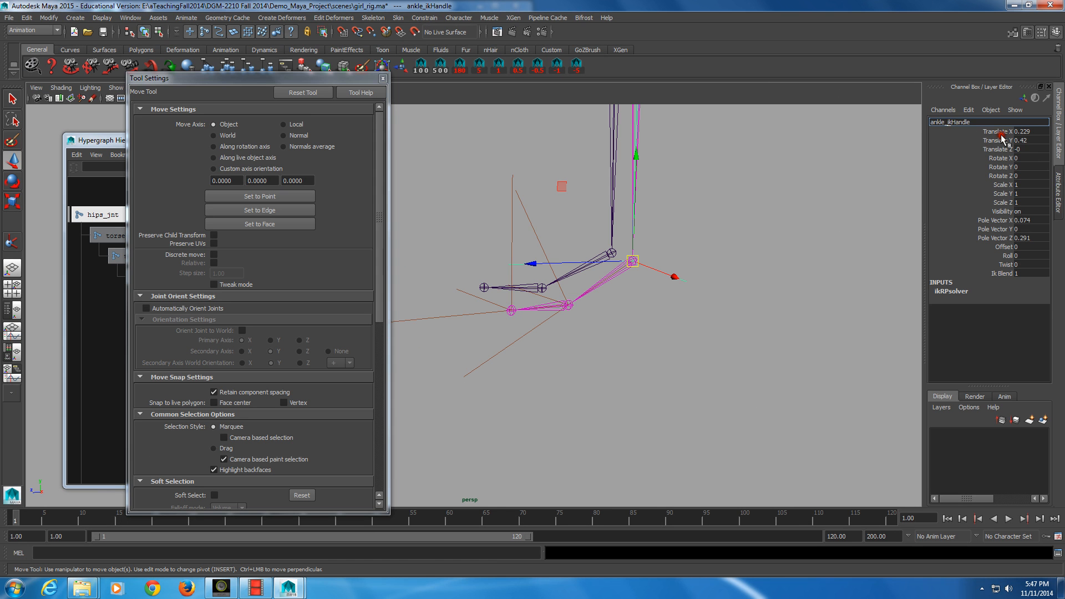
{"action": "key", "text": "KP_Enter"}
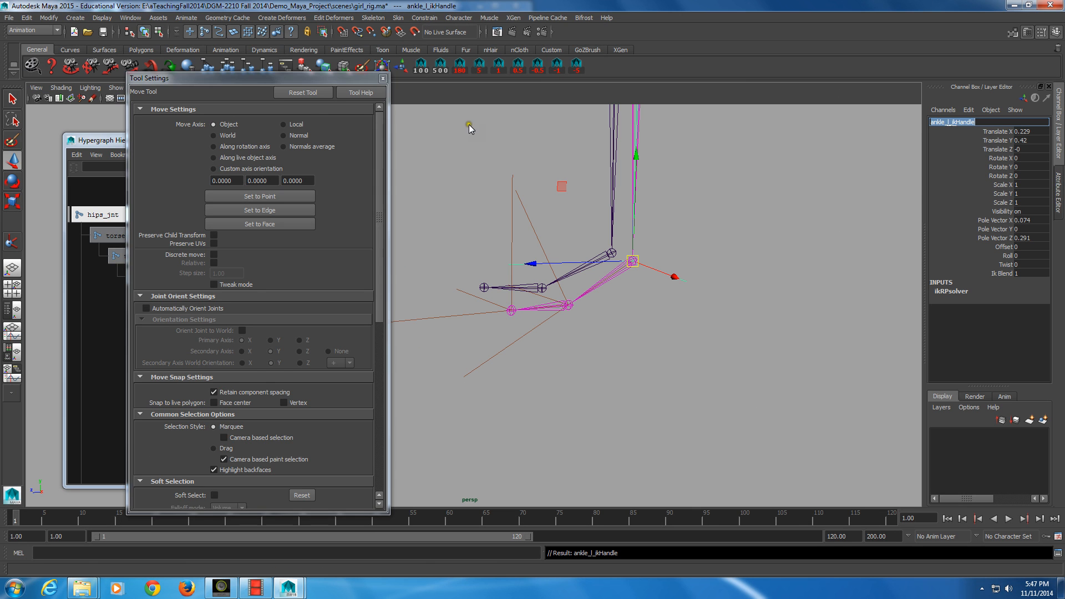
Step: Close the Move Tool settings window
{"action": "left_click_drag", "start_coordinate": [361, 81], "coordinate": [325, 51]}
{"action": "left_click", "coordinate": [325, 51]}
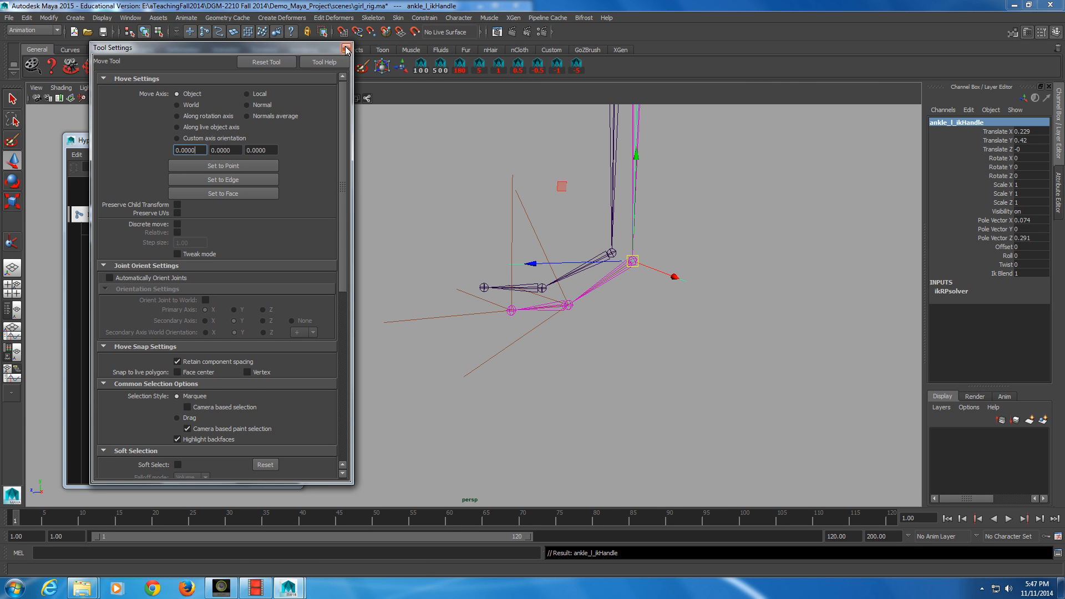
{"action": "left_click", "coordinate": [346, 49]}
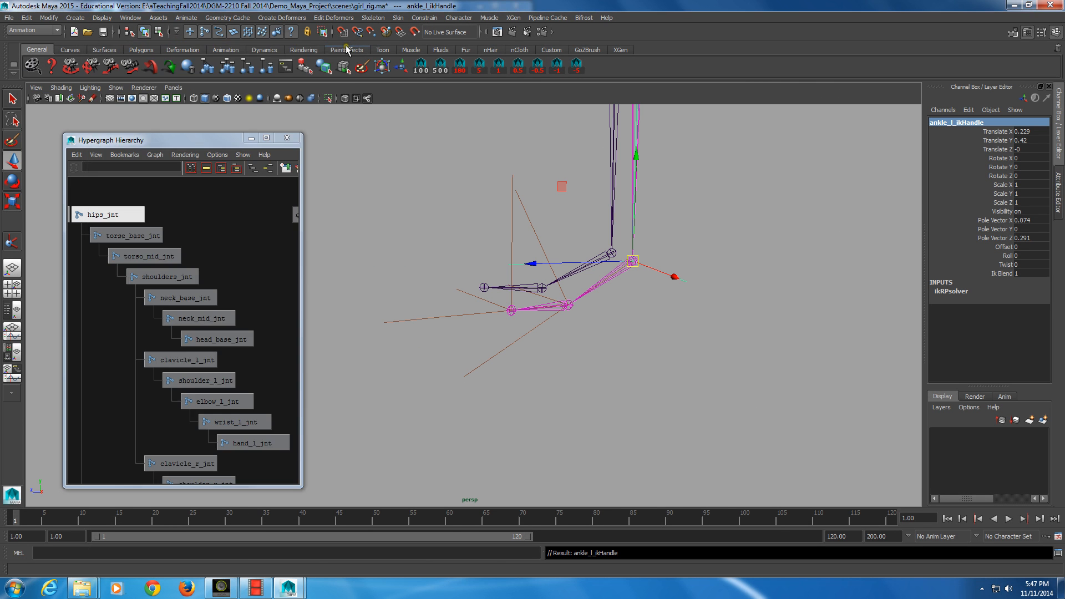
Step: Create a NURBS circle primitive at the origin
{"action": "left_click", "coordinate": [133, 18]}
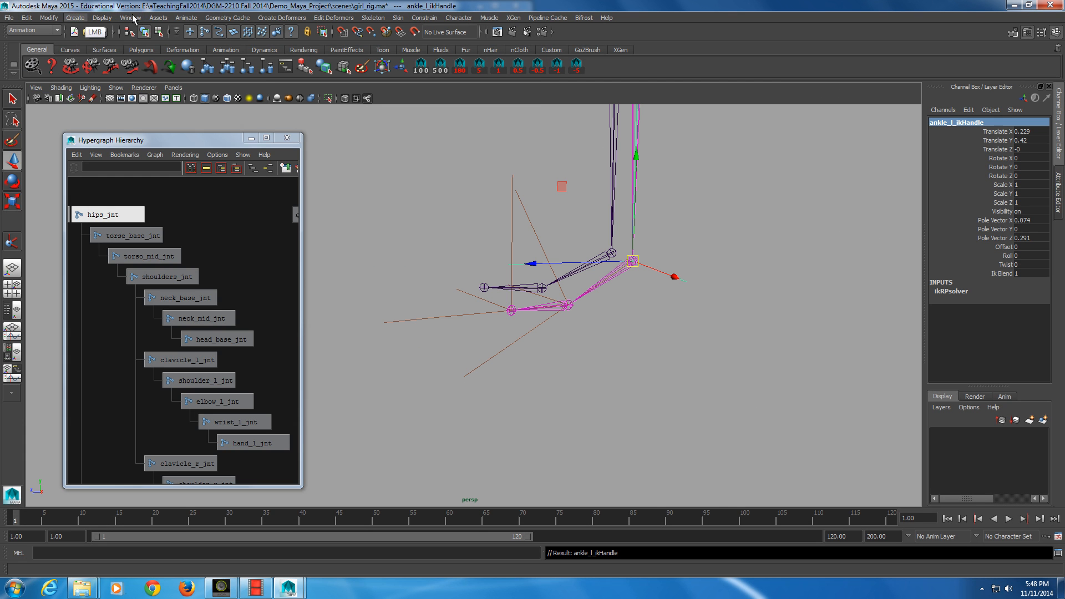
{"action": "left_click", "coordinate": [77, 18]}
{"action": "left_click", "coordinate": [144, 34]}
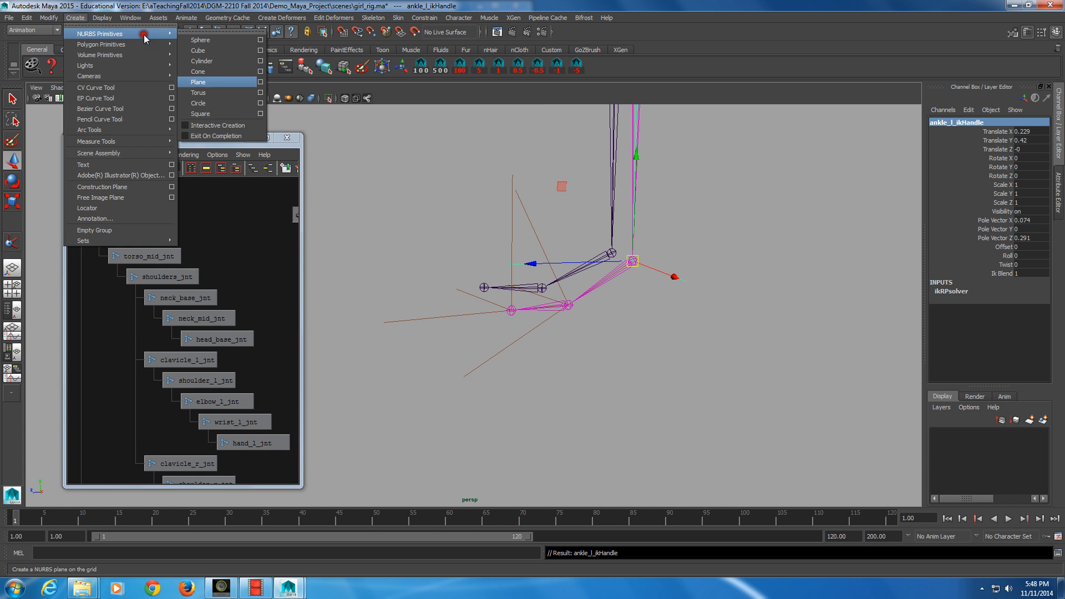
{"action": "left_click", "coordinate": [222, 103]}
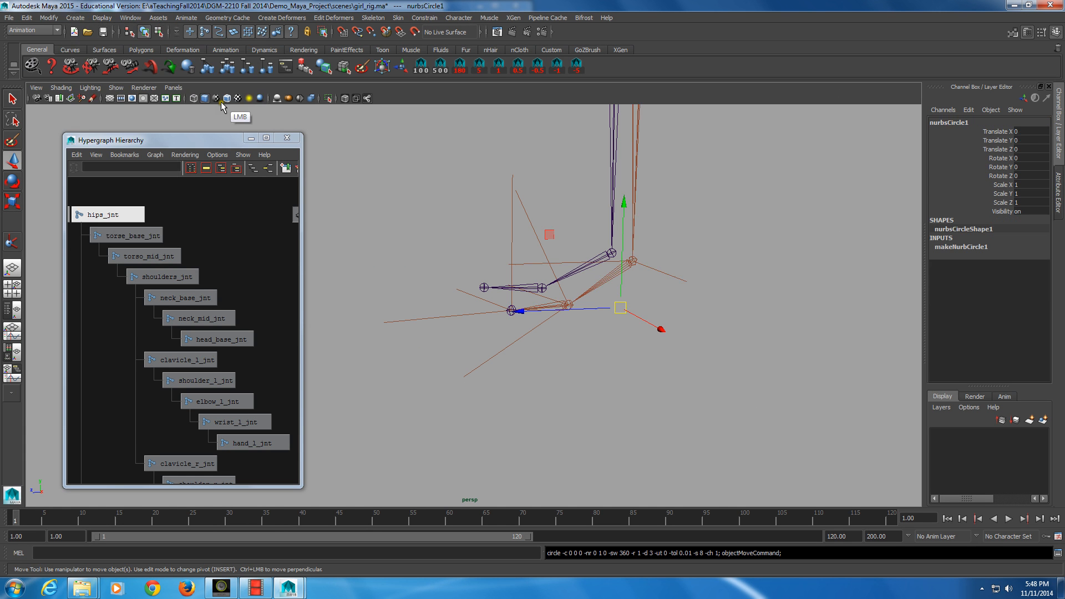
{"action": "left_click_drag", "start_coordinate": [304, 179], "coordinate": [581, 314], "text": "alt"}
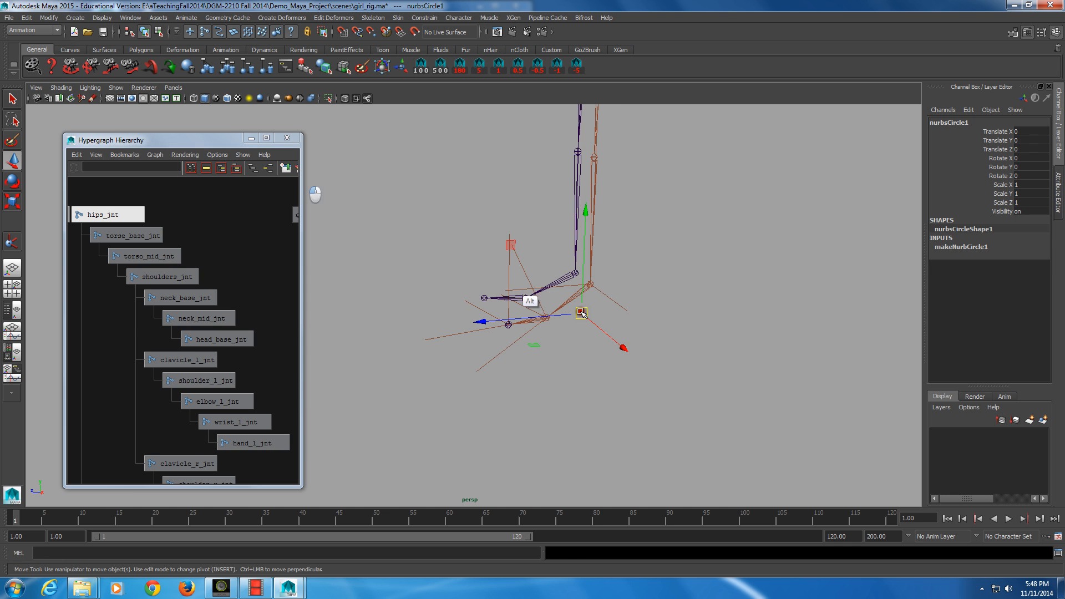
Step: Hide the two stray model curves sitting near the left foot
{"action": "left_click", "coordinate": [116, 88]}
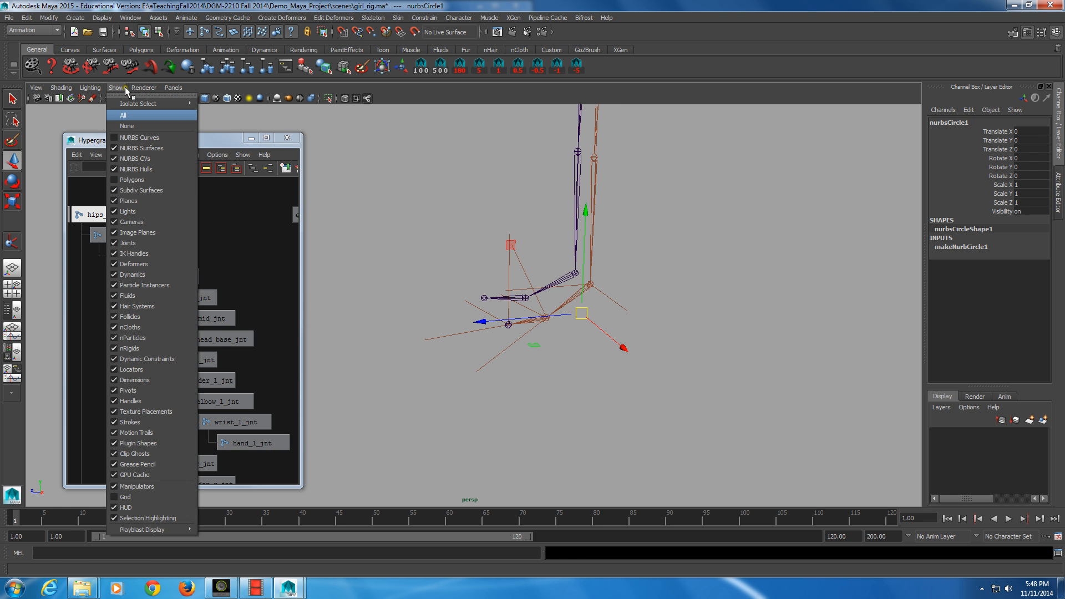
{"action": "left_click", "coordinate": [131, 115]}
{"action": "middle_click_drag", "start_coordinate": [502, 263], "coordinate": [491, 239], "text": "alt"}
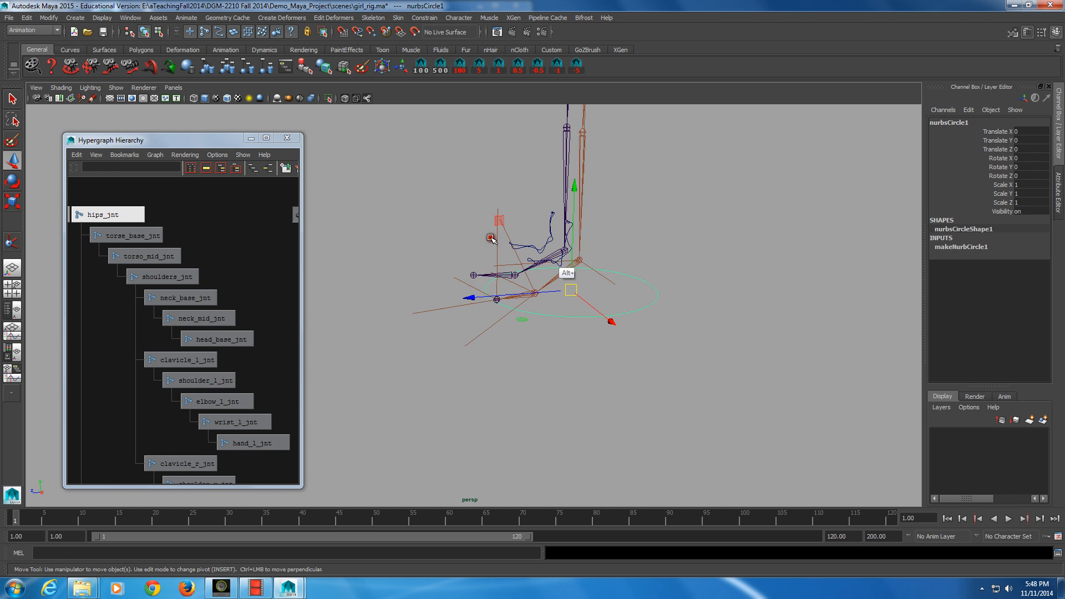
{"action": "right_click_drag", "start_coordinate": [491, 239], "coordinate": [548, 261], "text": "alt"}
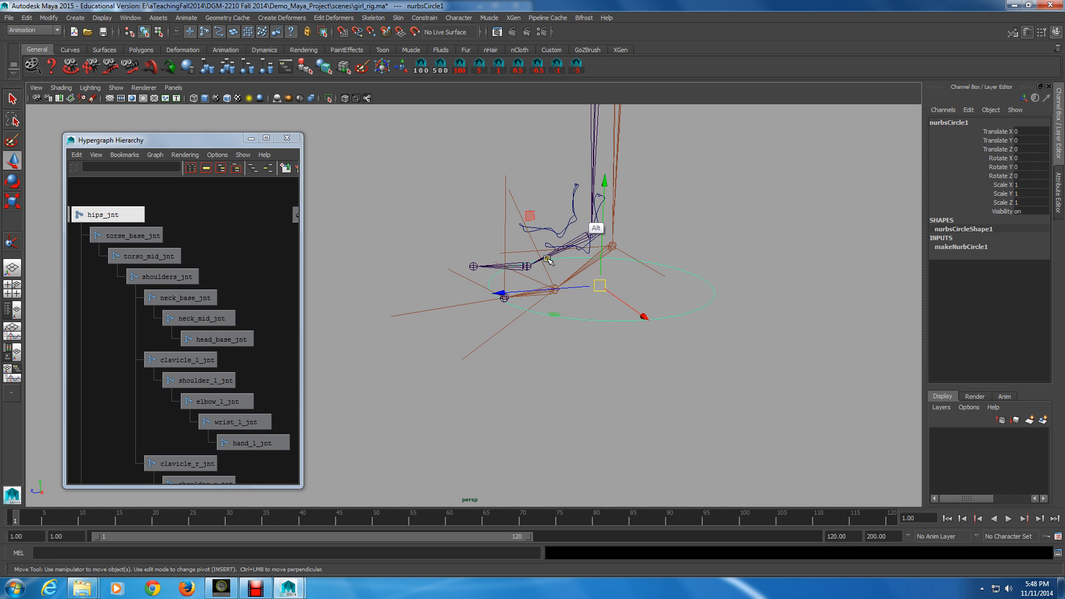
{"action": "left_click", "coordinate": [578, 227]}
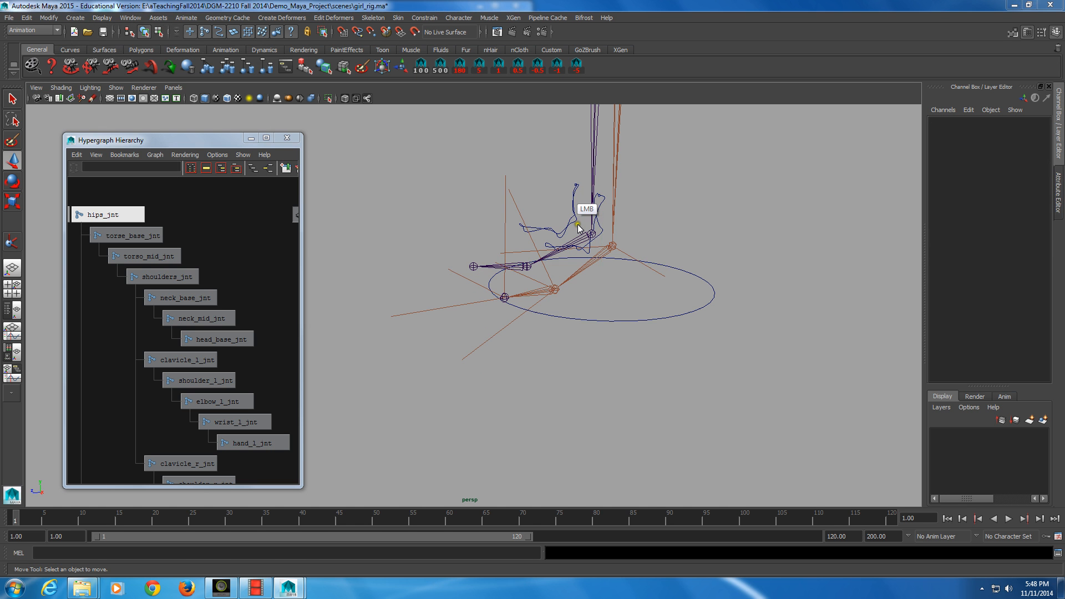
{"action": "left_click", "coordinate": [571, 198]}
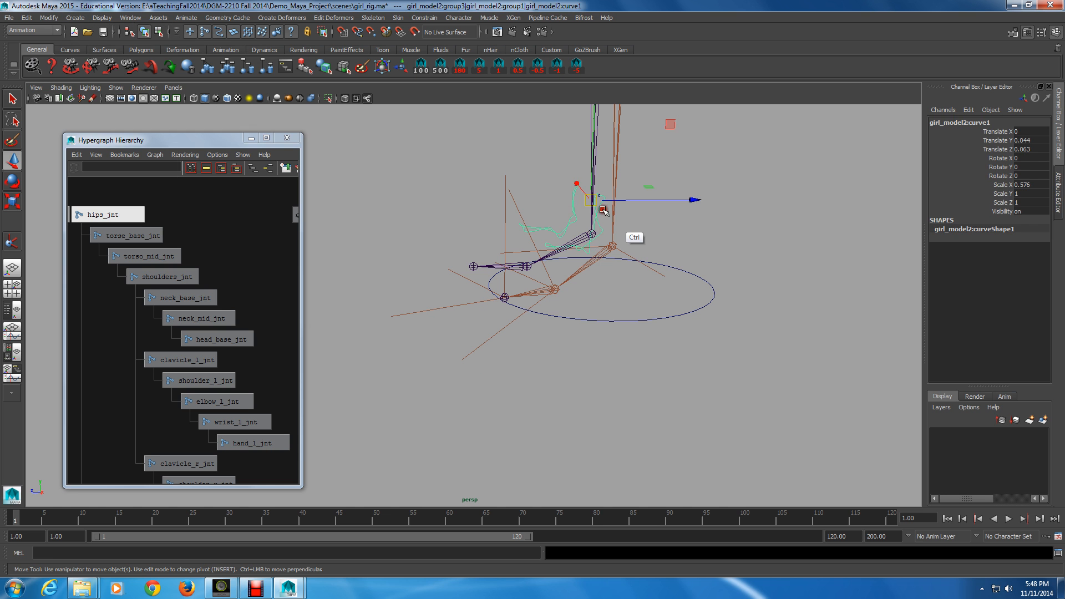
{"action": "key", "text": "ctrl+h"}
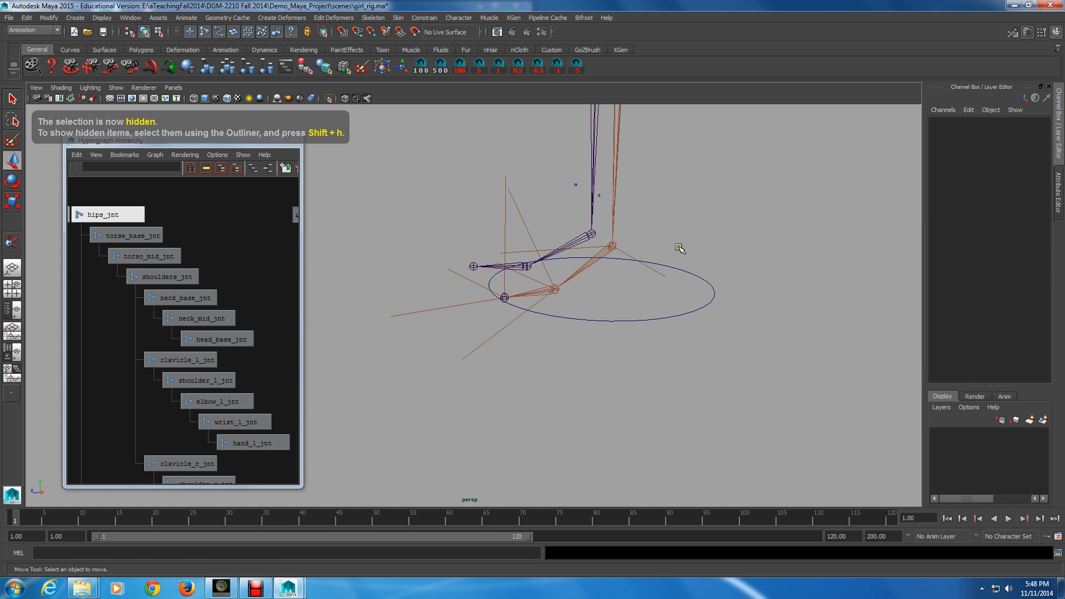
{"action": "left_click", "coordinate": [597, 195]}
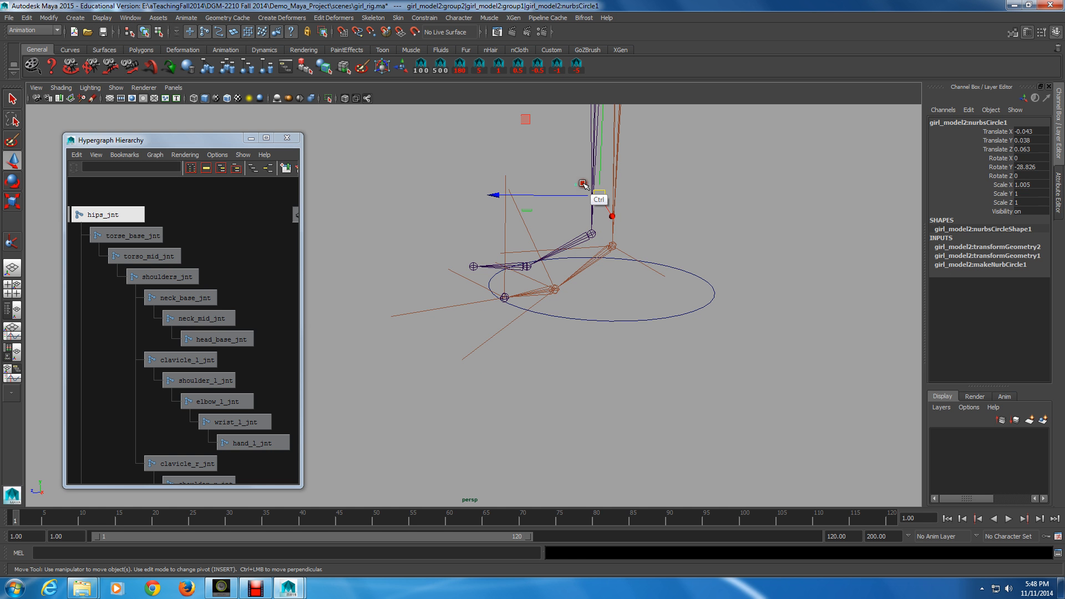
{"action": "key", "text": "ctrl+h"}
Step: Select the new circle and move it along X to about 0.365
{"action": "left_click", "coordinate": [684, 277]}
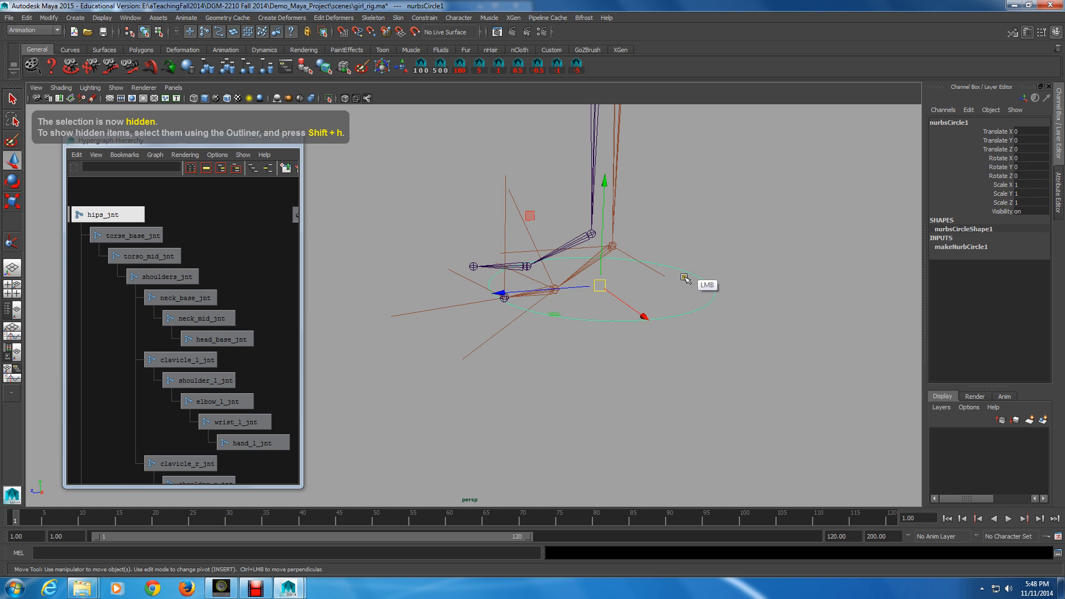
{"action": "left_click_drag", "start_coordinate": [549, 294], "coordinate": [540, 251], "text": "alt"}
{"action": "left_click_drag", "start_coordinate": [611, 191], "coordinate": [611, 190]}
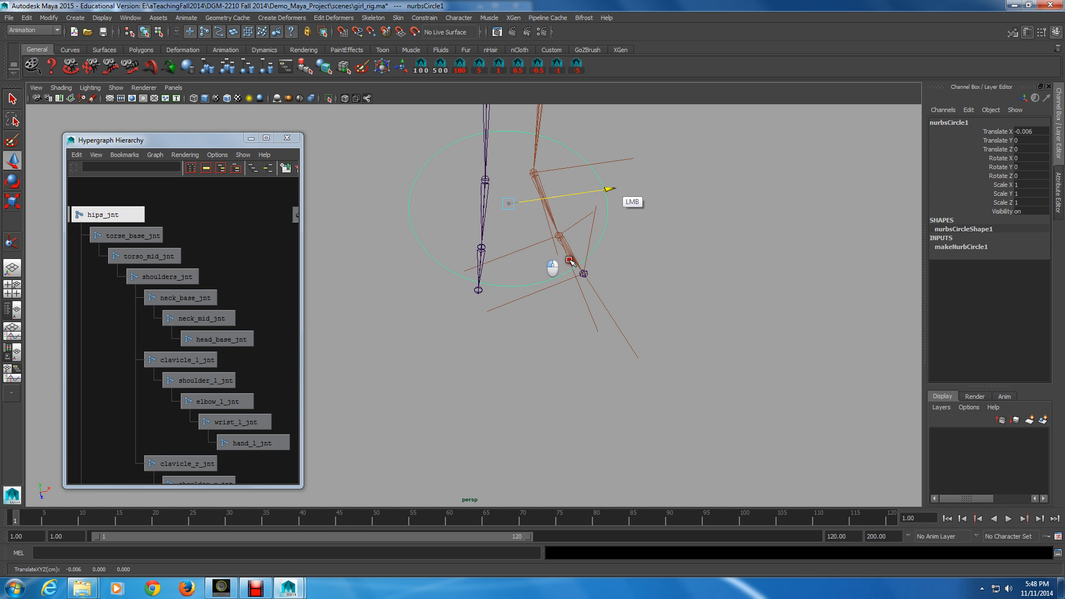
{"action": "left_click_drag", "start_coordinate": [571, 261], "coordinate": [648, 185]}
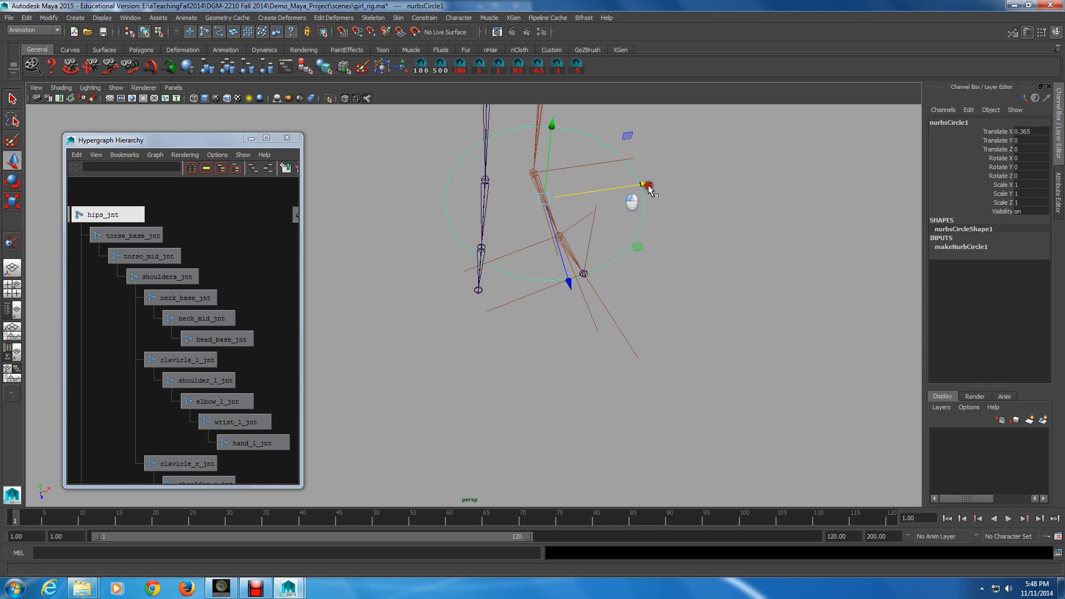
Step: Show polygons in the viewport and move the circle around the left foot, to about 0.251 on X
{"action": "left_click", "coordinate": [128, 87]}
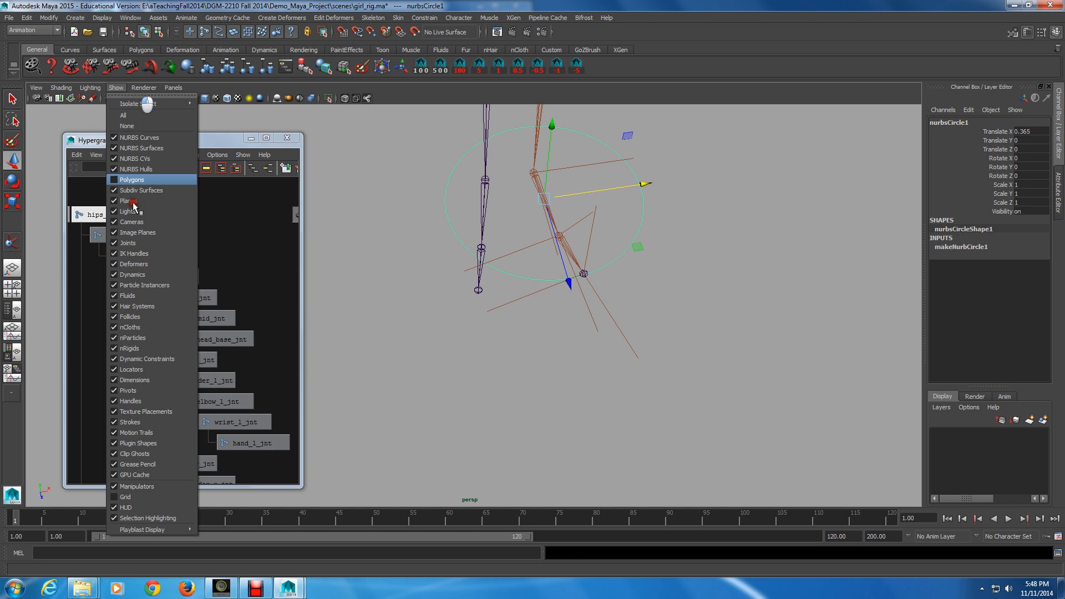
{"action": "left_click", "coordinate": [139, 179]}
{"action": "left_click_drag", "start_coordinate": [444, 263], "coordinate": [343, 326], "text": "alt"}
{"action": "middle_click_drag", "start_coordinate": [242, 311], "coordinate": [247, 280], "text": "alt"}
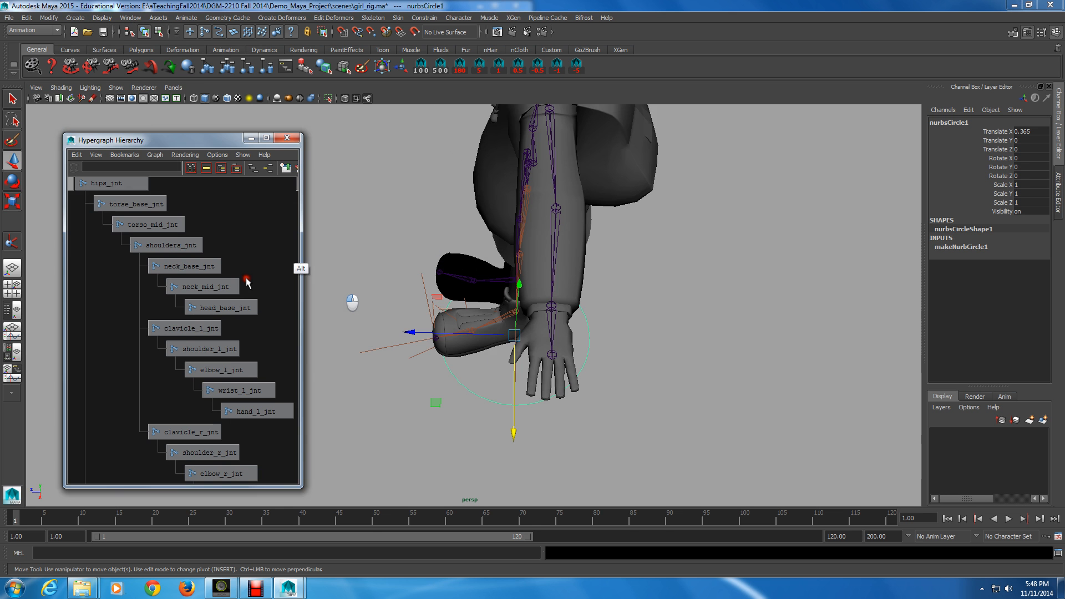
{"action": "left_click_drag", "start_coordinate": [227, 139], "coordinate": [168, 130]}
{"action": "middle_click_drag", "start_coordinate": [448, 294], "coordinate": [418, 317], "text": "alt"}
{"action": "left_click_drag", "start_coordinate": [418, 316], "coordinate": [418, 272], "text": "alt"}
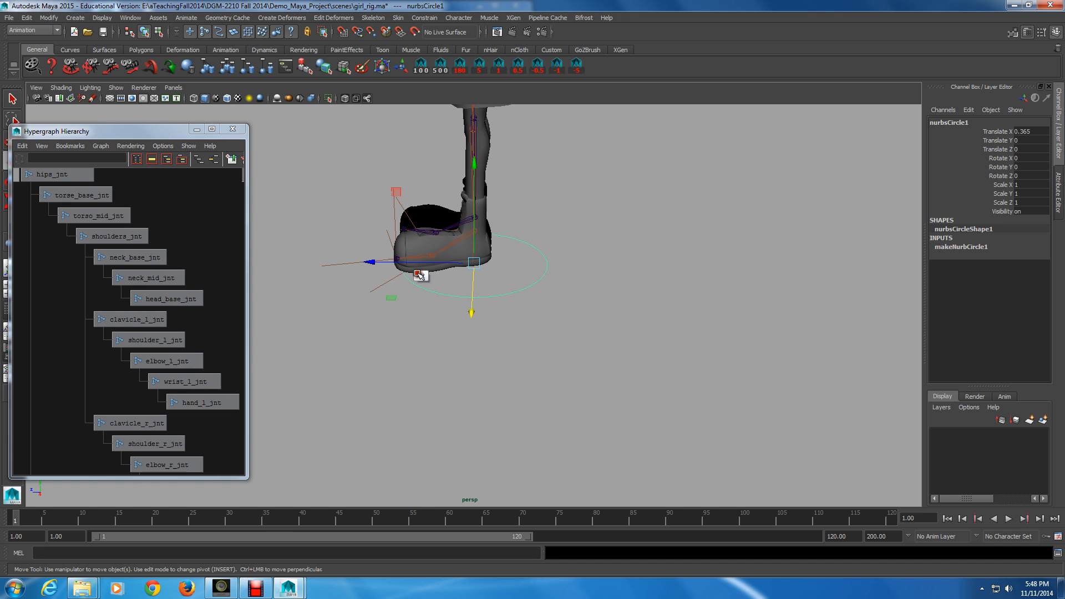
{"action": "right_click_drag", "start_coordinate": [417, 274], "coordinate": [496, 288], "text": "alt"}
{"action": "middle_click_drag", "start_coordinate": [496, 287], "coordinate": [534, 379], "text": "alt"}
{"action": "left_click_drag", "start_coordinate": [410, 277], "coordinate": [588, 375], "text": "alt"}
{"action": "mouse_move", "coordinate": [611, 287]}
{"action": "left_mouse_down"}
{"action": "mouse_move", "coordinate": [637, 308]}
{"action": "mouse_move", "coordinate": [599, 285]}
{"action": "left_mouse_up"}
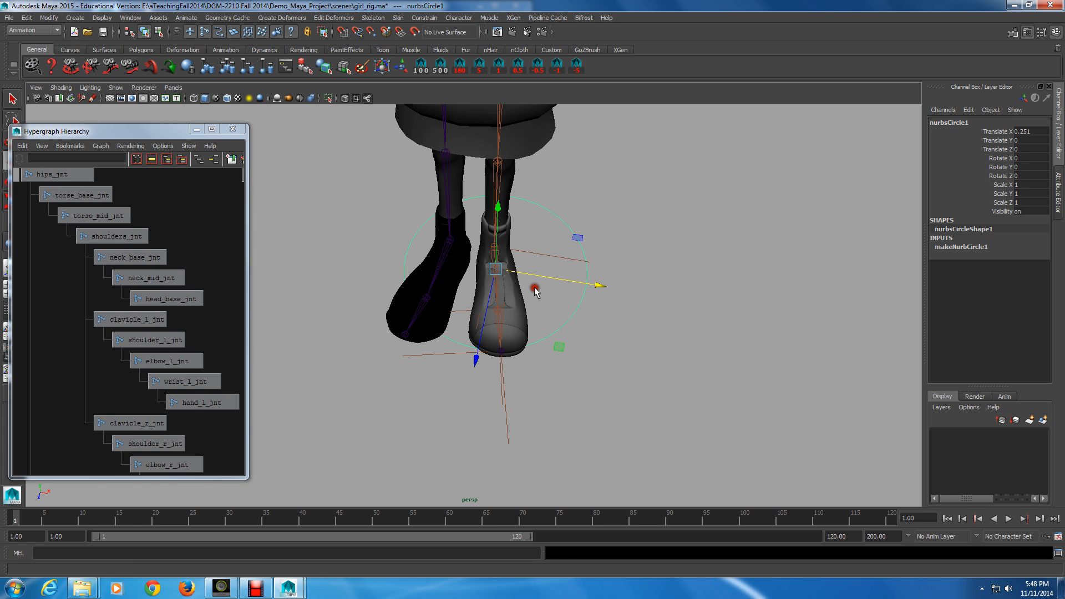
Step: Hide polygons again and point-snap the circle to the ankle position, about 0.229 on X
{"action": "left_click", "coordinate": [116, 88]}
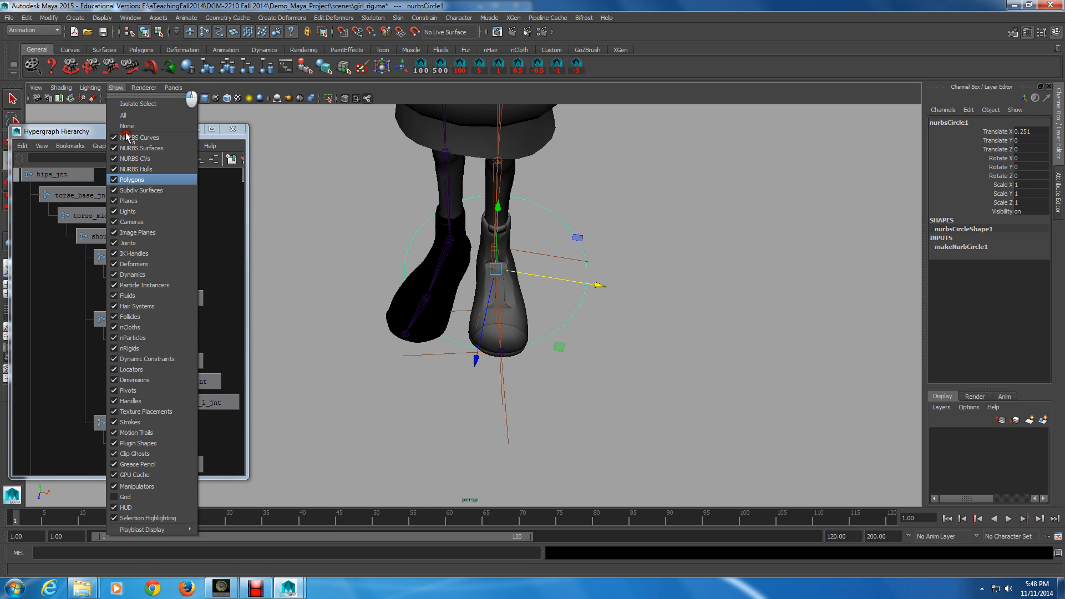
{"action": "left_click", "coordinate": [141, 180]}
{"action": "left_click_drag", "start_coordinate": [588, 283], "coordinate": [555, 290], "text": "alt"}
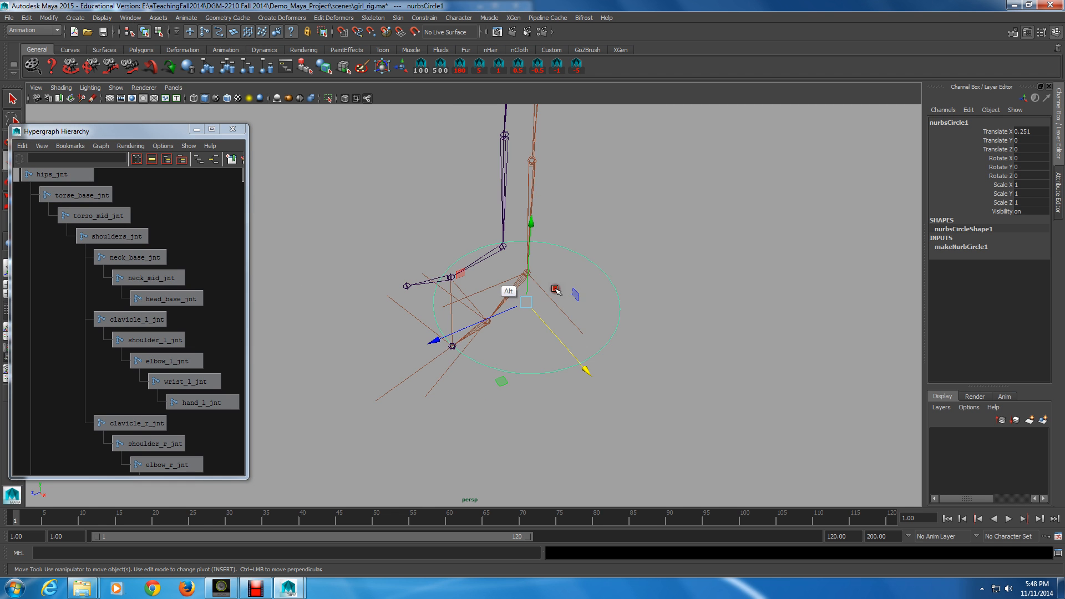
{"action": "middle_click_drag", "start_coordinate": [509, 281], "coordinate": [561, 291]}
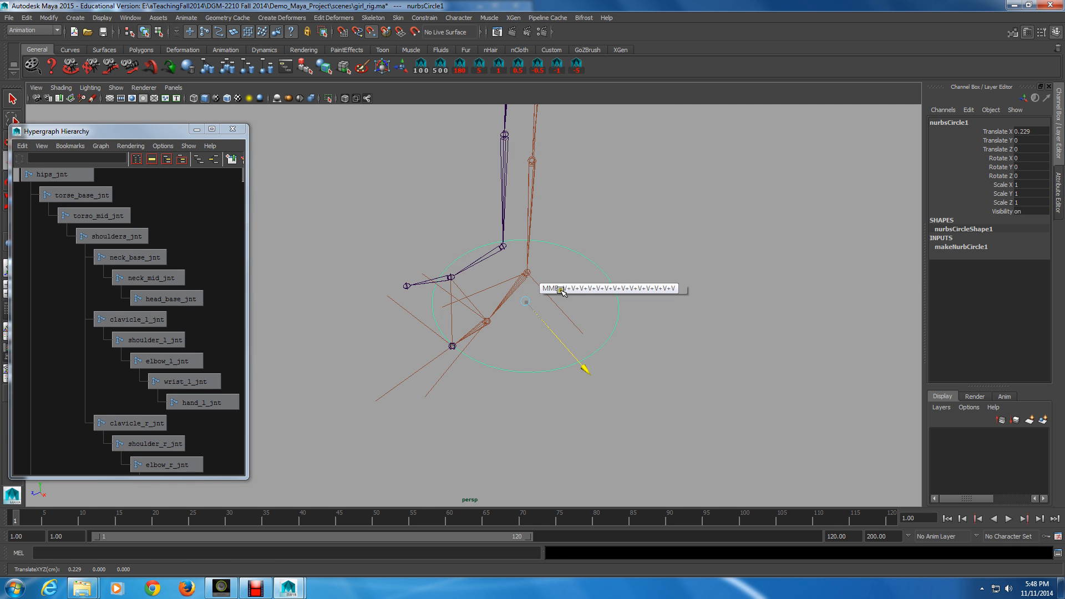
{"action": "left_click", "coordinate": [526, 301]}
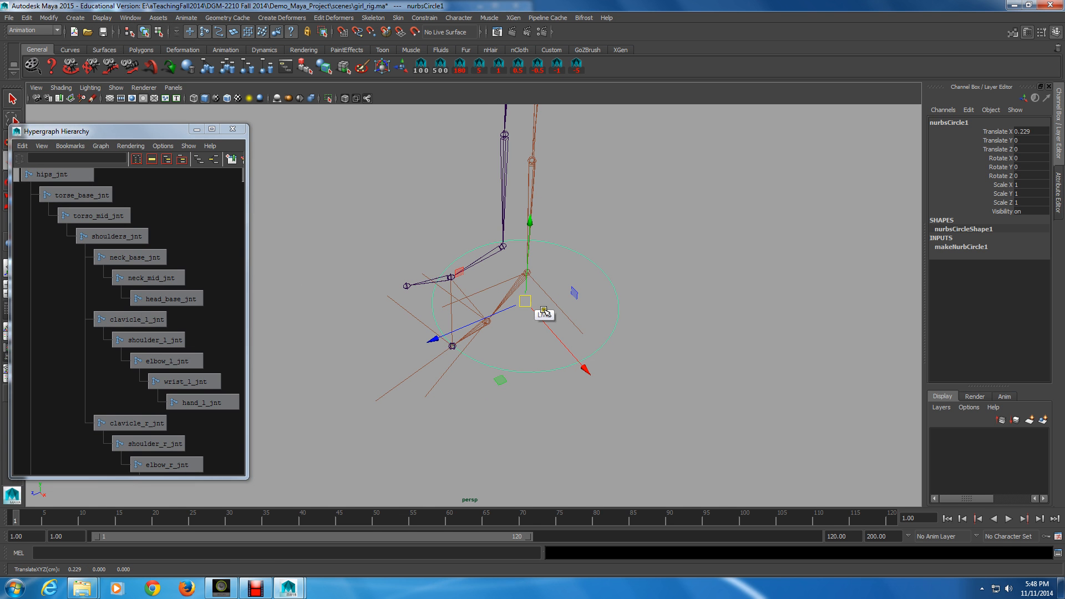
Step: Move the circle up along Y to about 0.42
{"action": "middle_click_drag", "start_coordinate": [544, 312], "coordinate": [557, 287]}
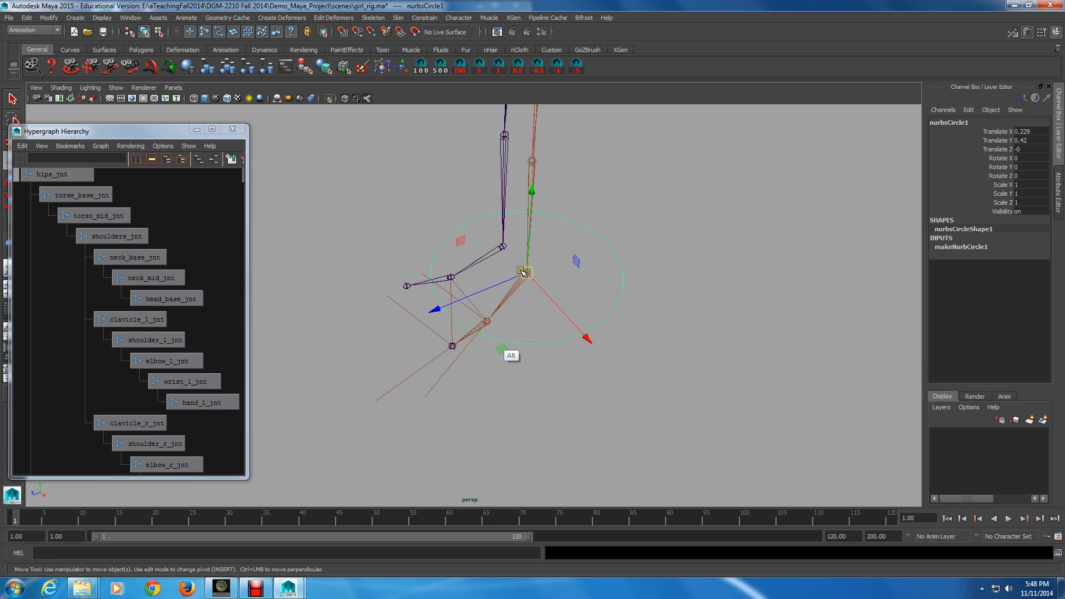
{"action": "left_click_drag", "start_coordinate": [522, 272], "coordinate": [496, 342], "text": "alt"}
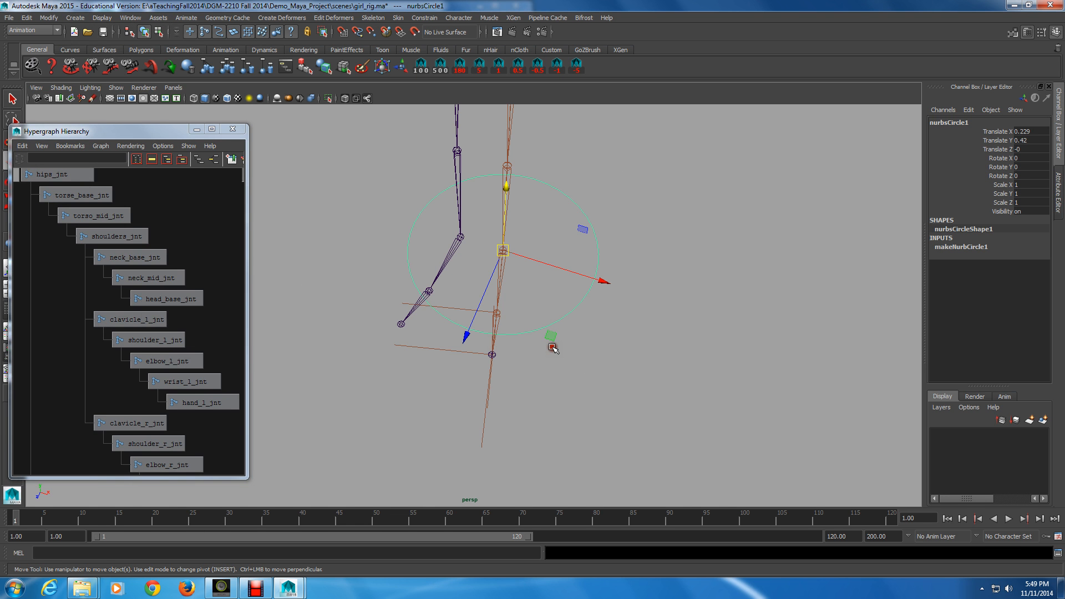
Step: Show polygons in the viewport again to see the character's boots
{"action": "left_click", "coordinate": [116, 87]}
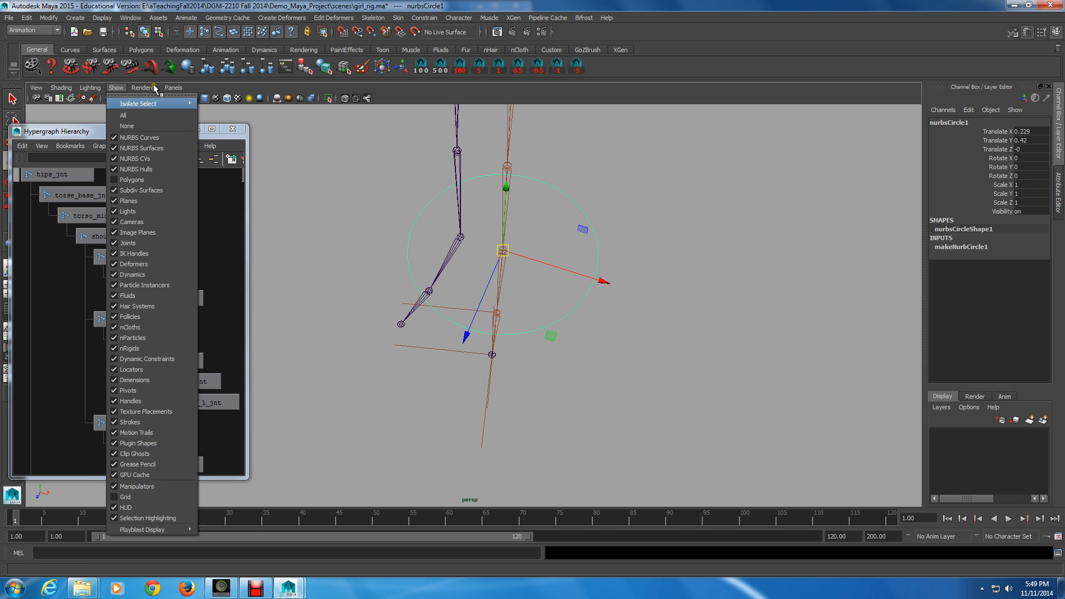
{"action": "left_click", "coordinate": [123, 116]}
{"action": "key", "text": "alt"}
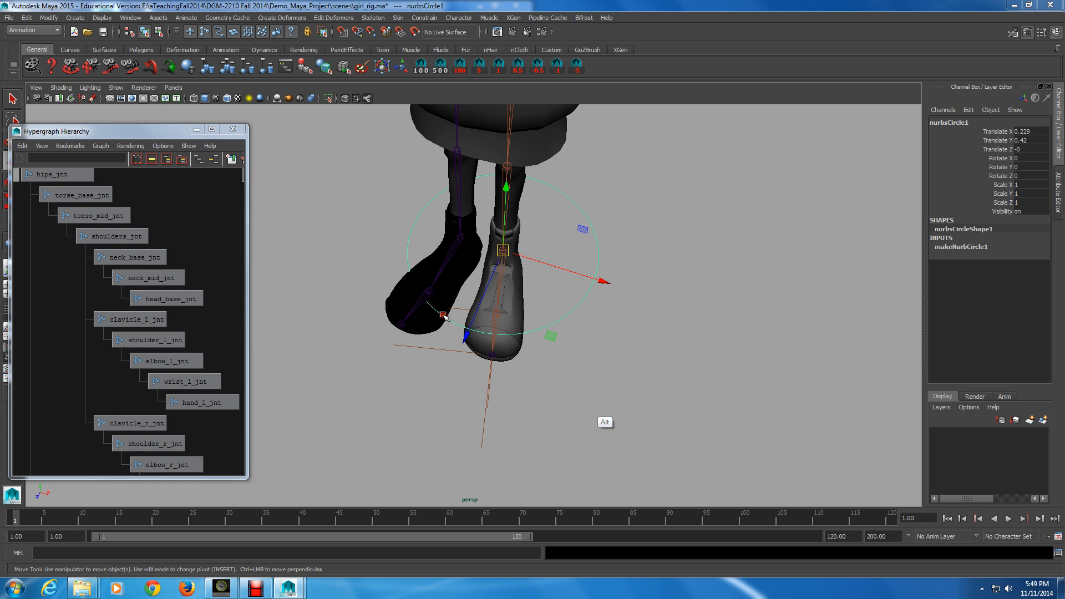
{"action": "left_click_drag", "start_coordinate": [444, 315], "coordinate": [470, 353], "text": "alt"}
{"action": "left_click_drag", "start_coordinate": [530, 175], "coordinate": [489, 310]}
Step: Switch to component mode, select all of the circle's control vertices and move them down around the left boot
{"action": "key", "text": "F8"}
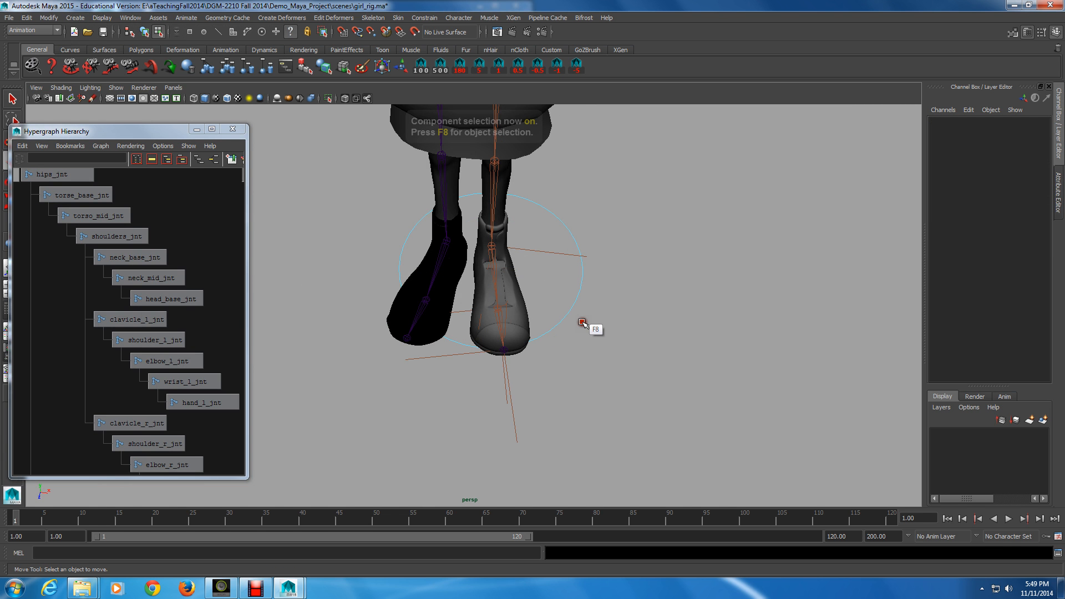
{"action": "right_click", "coordinate": [577, 300]}
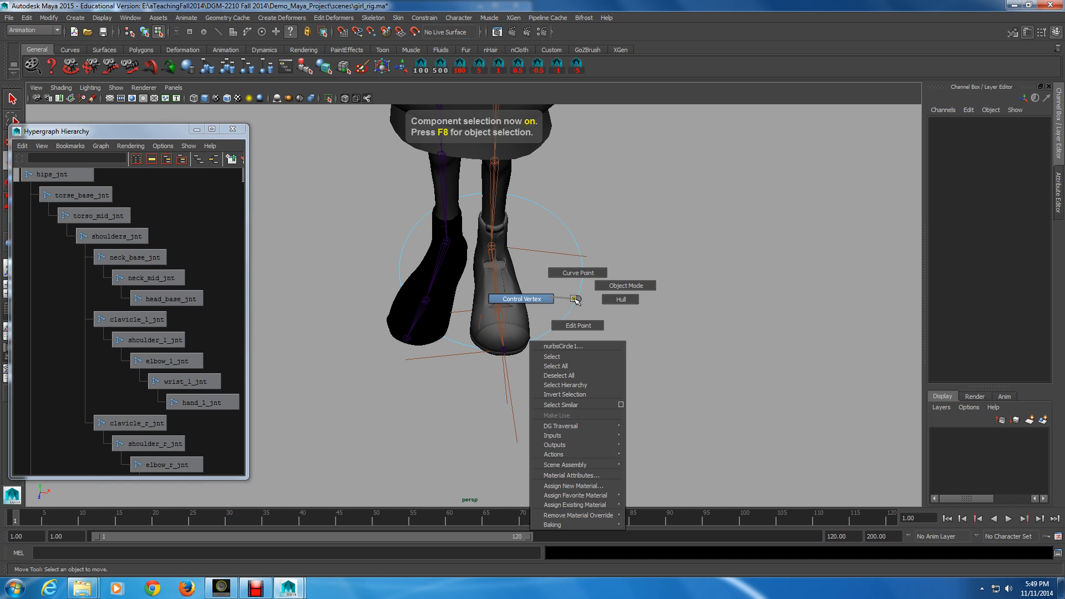
{"action": "right_click_drag", "start_coordinate": [575, 300], "coordinate": [537, 295]}
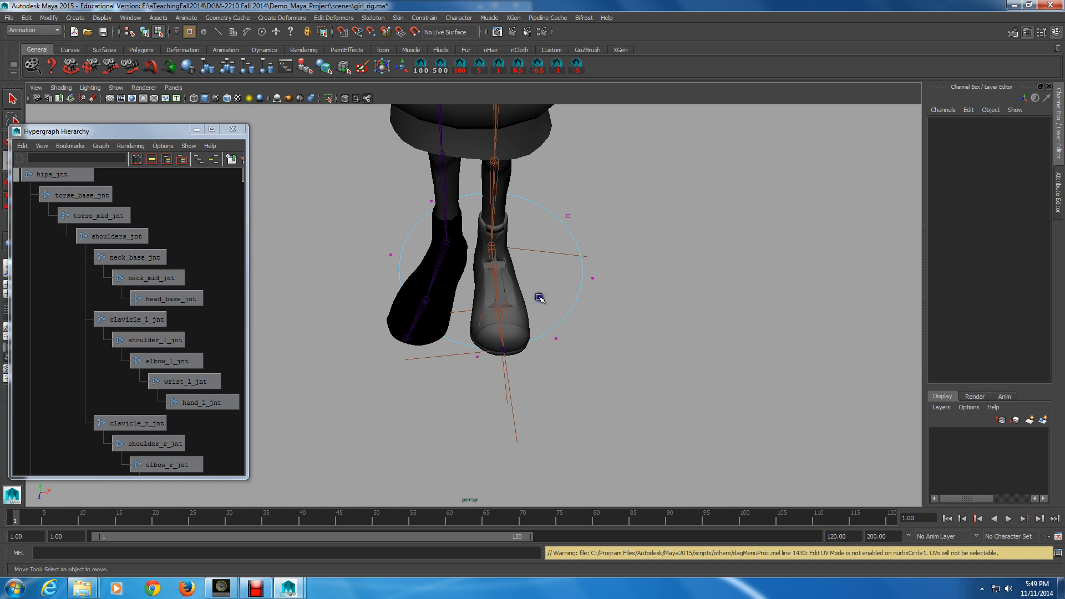
{"action": "right_click_drag", "start_coordinate": [632, 217], "coordinate": [597, 218], "text": "alt"}
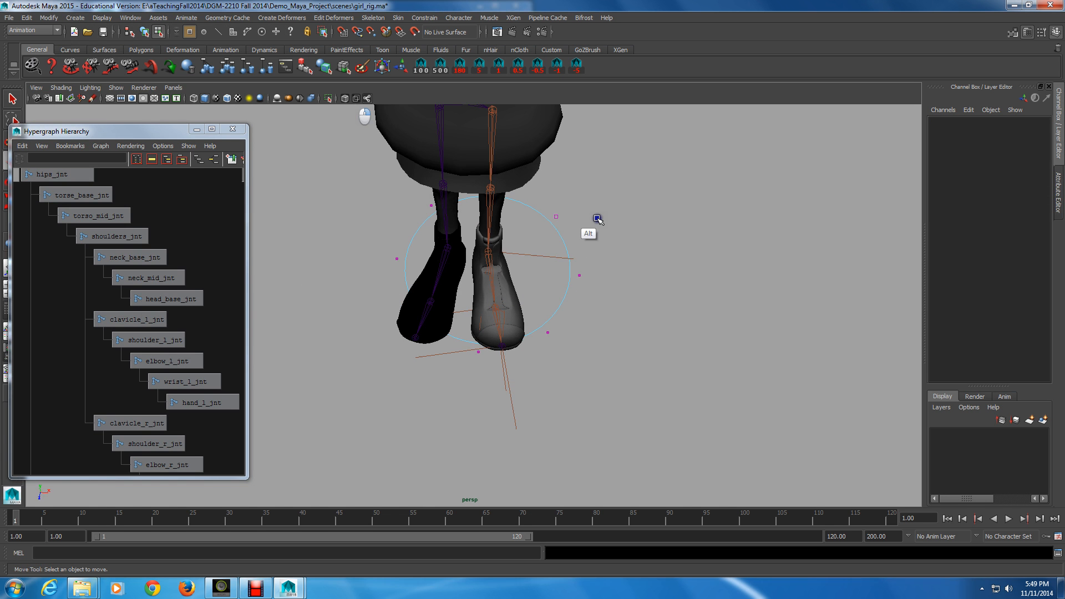
{"action": "left_click_drag", "start_coordinate": [597, 218], "coordinate": [319, 383], "text": "alt"}
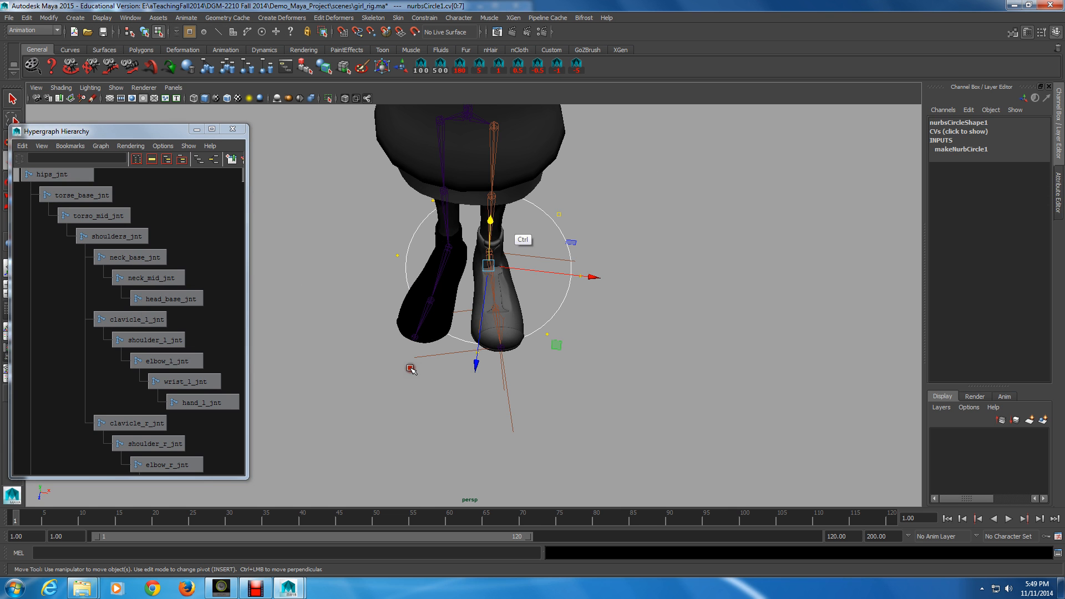
{"action": "left_click_drag", "start_coordinate": [490, 219], "coordinate": [501, 255], "text": "ctrl"}
{"action": "left_click", "coordinate": [501, 254]}
Step: Try rotating and scaling the circle's control vertices, then undo those edits
{"action": "key", "text": "e"}
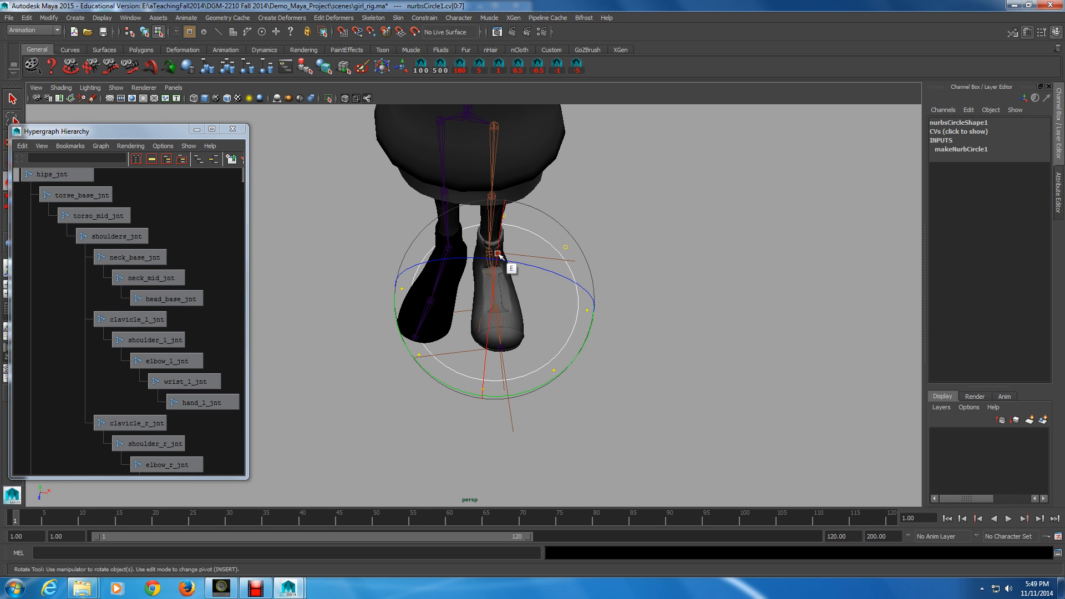
{"action": "left_click_drag", "start_coordinate": [480, 382], "coordinate": [517, 395]}
{"action": "key", "text": "w"}
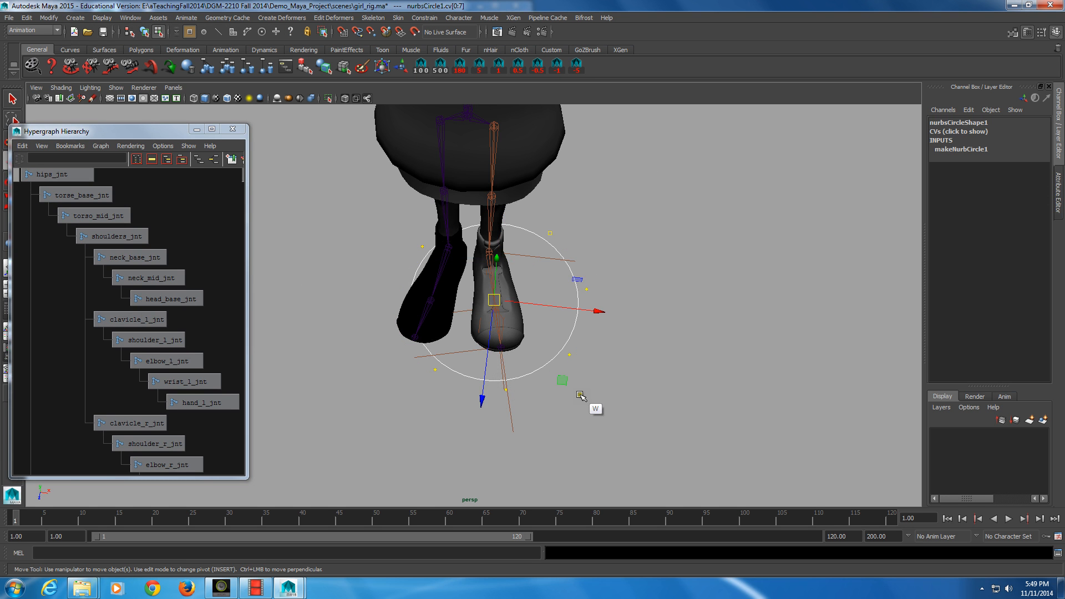
{"action": "left_click", "coordinate": [569, 354]}
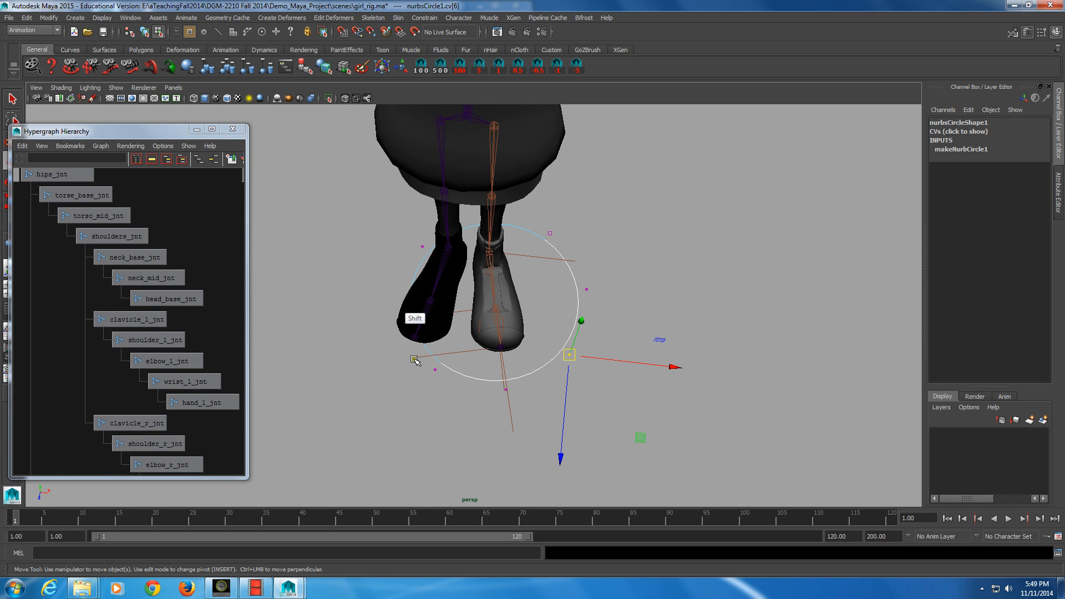
{"action": "key", "text": "ctrl+z"}
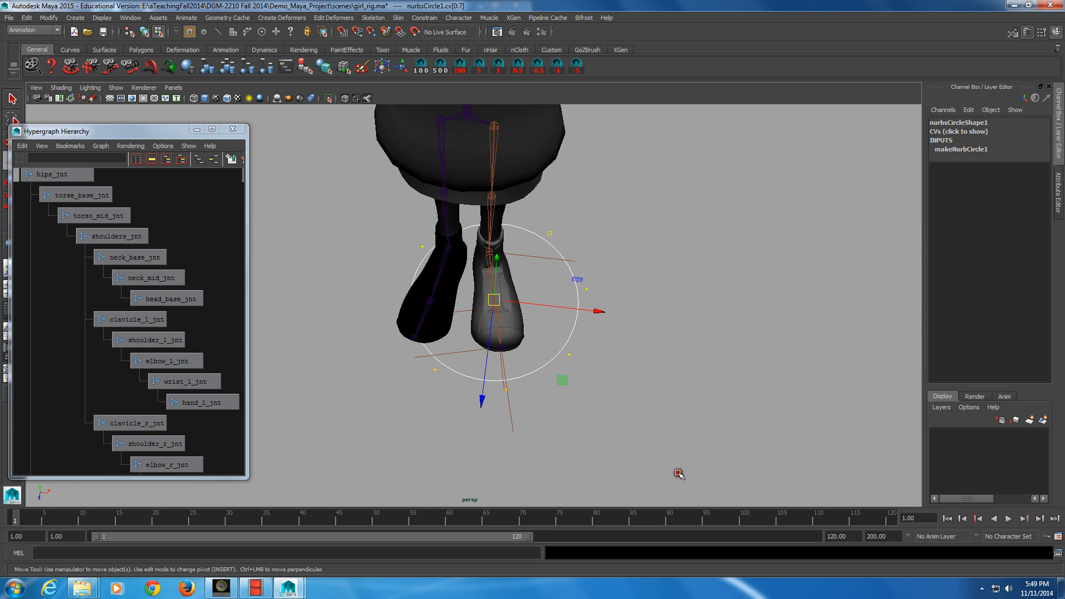
{"action": "key", "text": "r"}
{"action": "left_click_drag", "start_coordinate": [594, 311], "coordinate": [548, 307]}
{"action": "left_click_drag", "start_coordinate": [470, 369], "coordinate": [555, 342]}
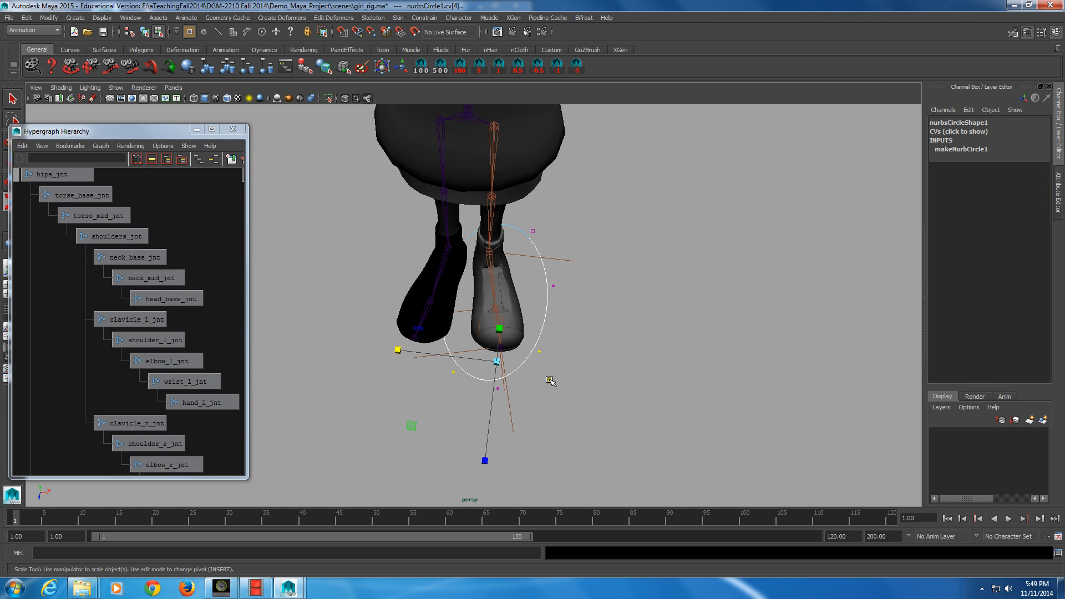
{"action": "key", "text": "ctrl+z"}
{"action": "key", "text": "ctrl+z"}
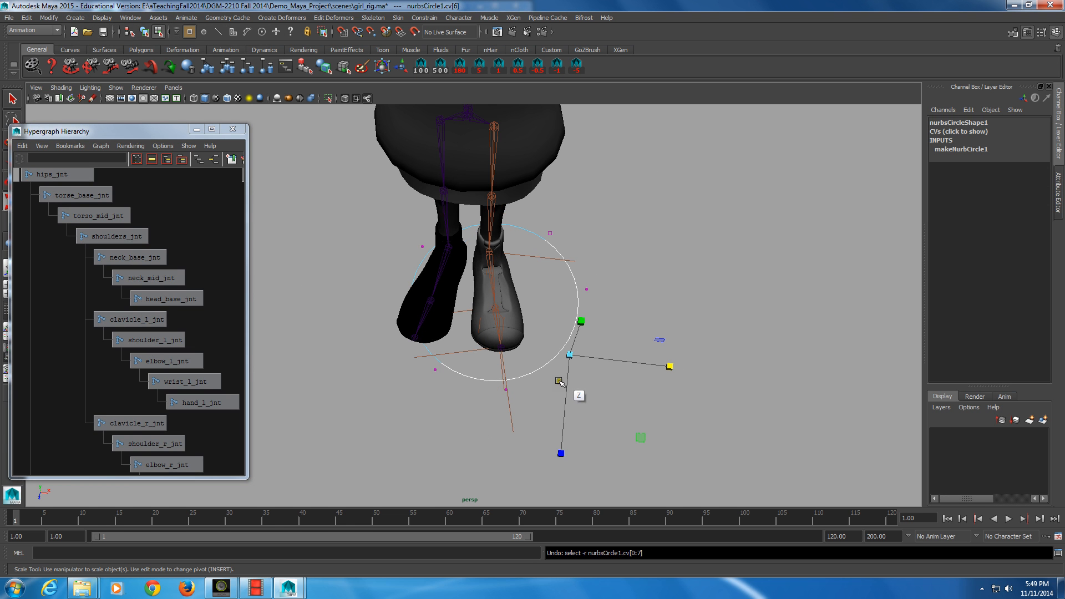
{"action": "key", "text": "ctrl+z"}
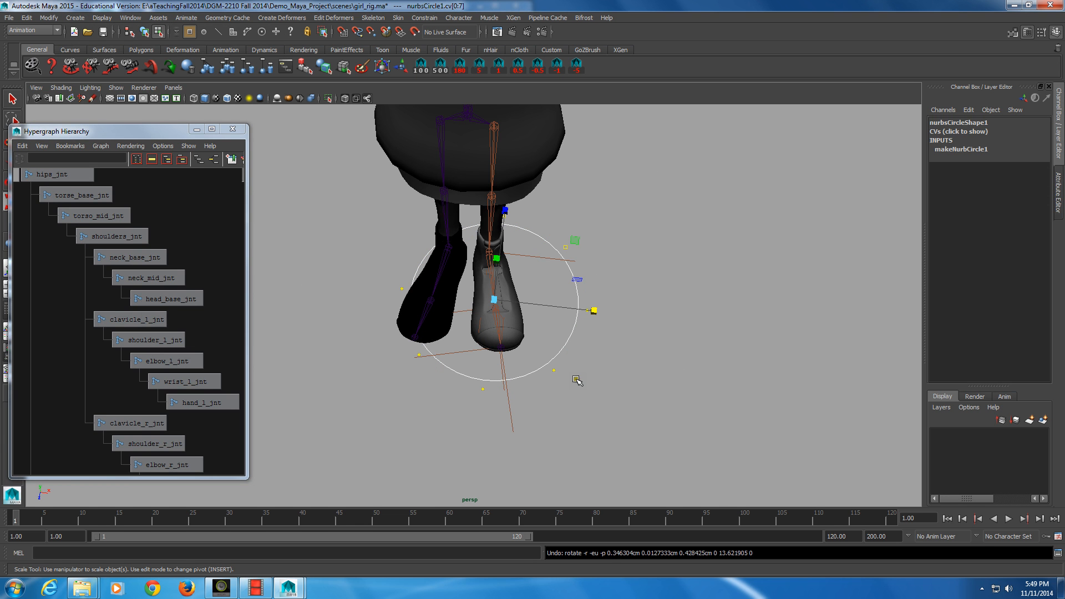
Step: Scale the circle's control vertices into a narrow oval around the left boot and shift it along X
{"action": "left_click_drag", "start_coordinate": [577, 380], "coordinate": [560, 401], "text": "alt"}
{"action": "left_click_drag", "start_coordinate": [398, 348], "coordinate": [326, 363]}
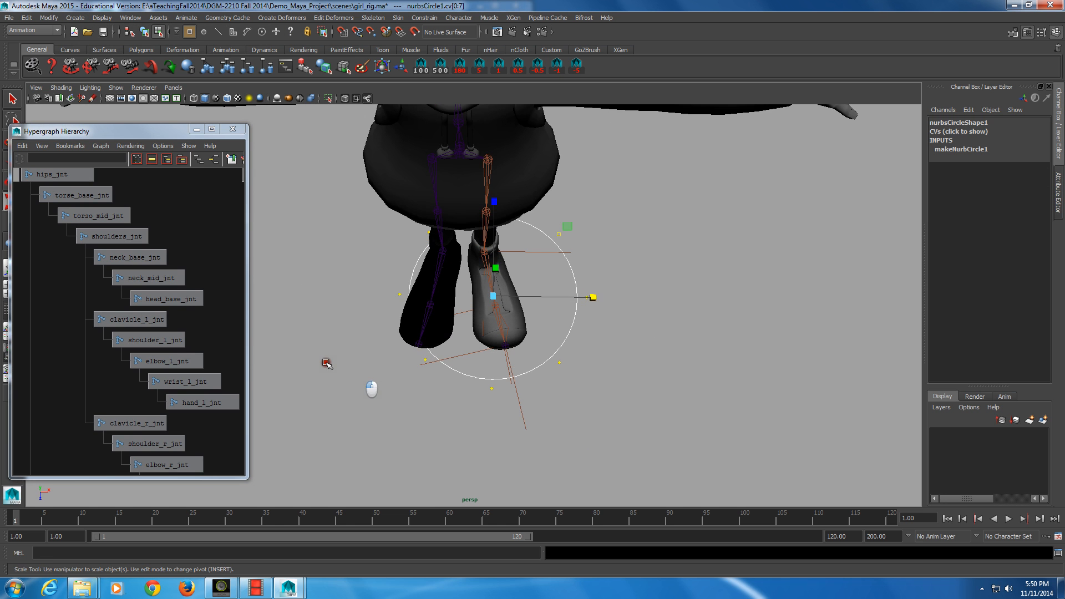
{"action": "left_click_drag", "start_coordinate": [592, 297], "coordinate": [466, 333]}
{"action": "left_click_drag", "start_coordinate": [552, 253], "coordinate": [484, 303], "text": "alt"}
{"action": "left_click_drag", "start_coordinate": [463, 356], "coordinate": [529, 323]}
{"action": "left_click_drag", "start_coordinate": [459, 357], "coordinate": [377, 339]}
{"action": "left_click", "coordinate": [517, 300]}
{"action": "left_click_drag", "start_coordinate": [518, 299], "coordinate": [436, 303]}
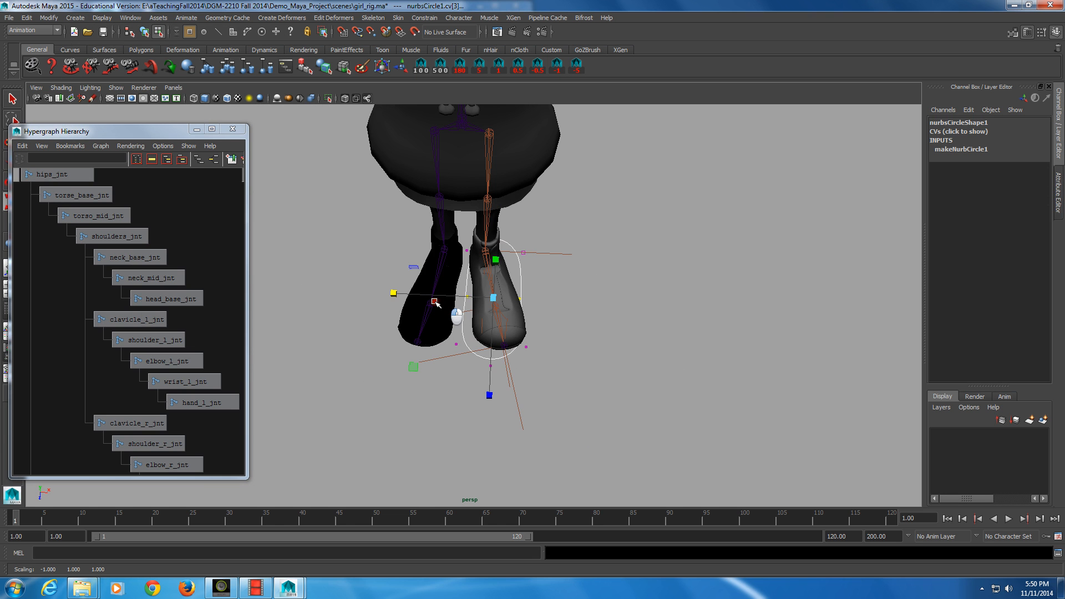
{"action": "key", "text": "w"}
{"action": "left_click_drag", "start_coordinate": [534, 300], "coordinate": [544, 302]}
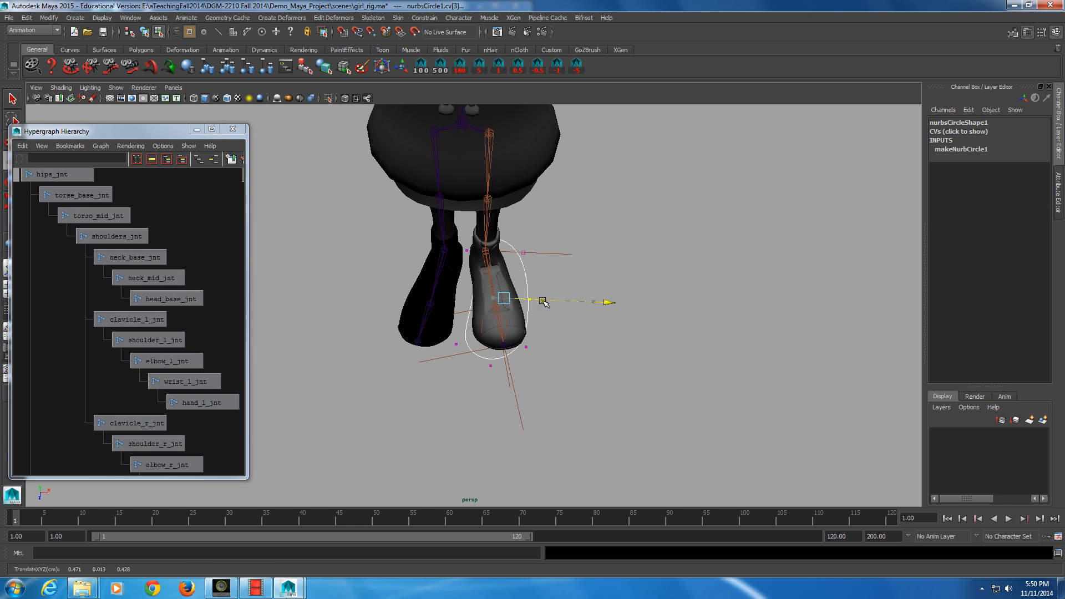
Step: Select the single control vertex near the ankle and scale it to reshape the oval's back end
{"action": "left_click", "coordinate": [493, 263]}
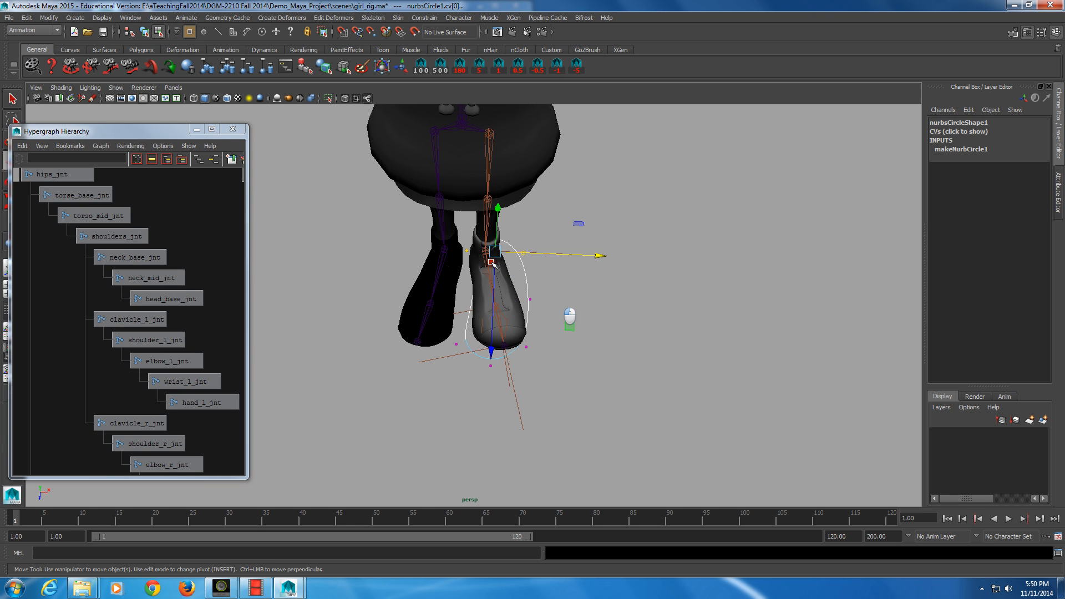
{"action": "key", "text": "r"}
{"action": "left_click_drag", "start_coordinate": [561, 260], "coordinate": [460, 264]}
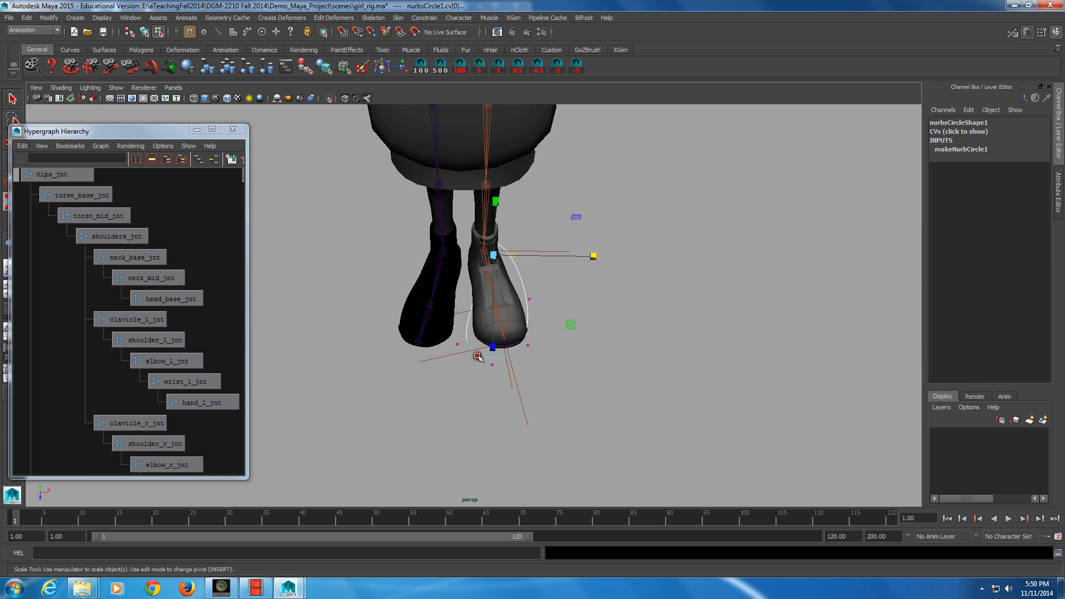
Step: Reselect all of the circle's control vertices and rotate them to tilt the oval along the foot
{"action": "key", "text": "F8"}
{"action": "key", "text": "F8"}
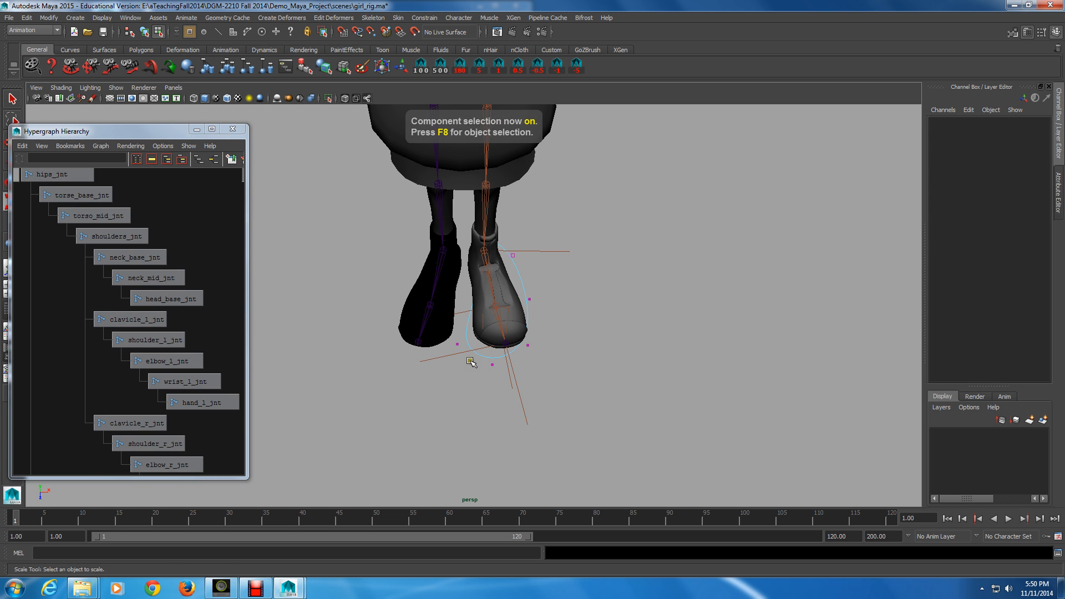
{"action": "left_click_drag", "start_coordinate": [471, 361], "coordinate": [641, 400]}
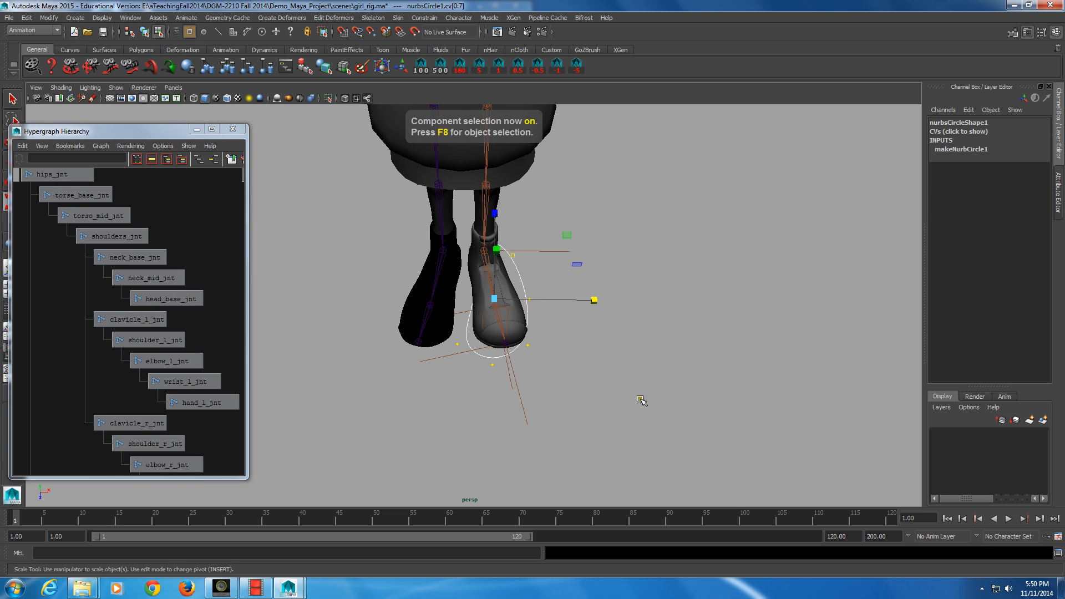
{"action": "key", "text": "e"}
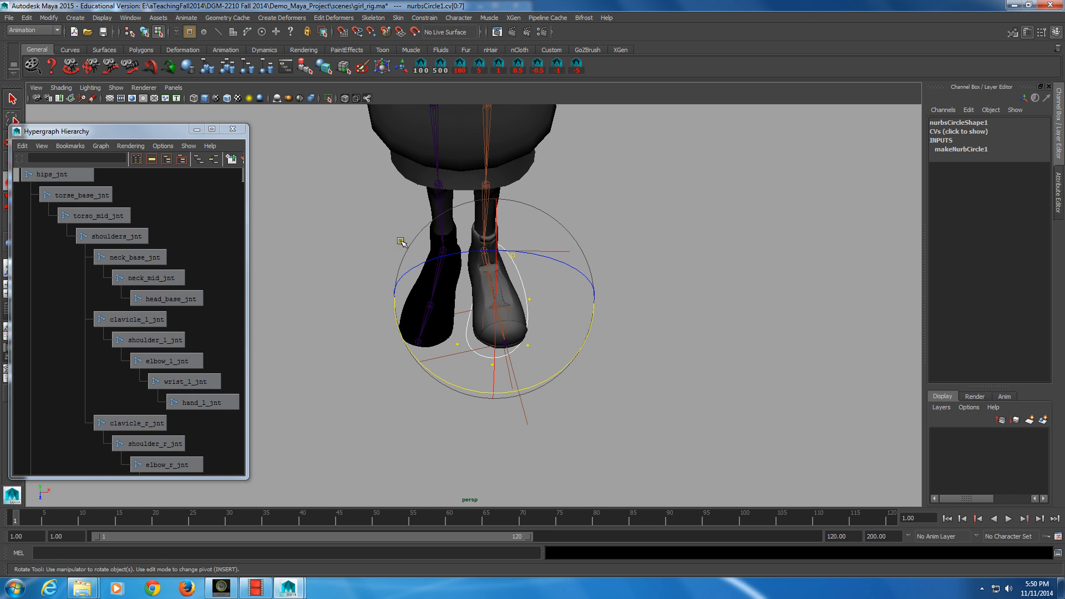
{"action": "left_click_drag", "start_coordinate": [400, 242], "coordinate": [495, 396]}
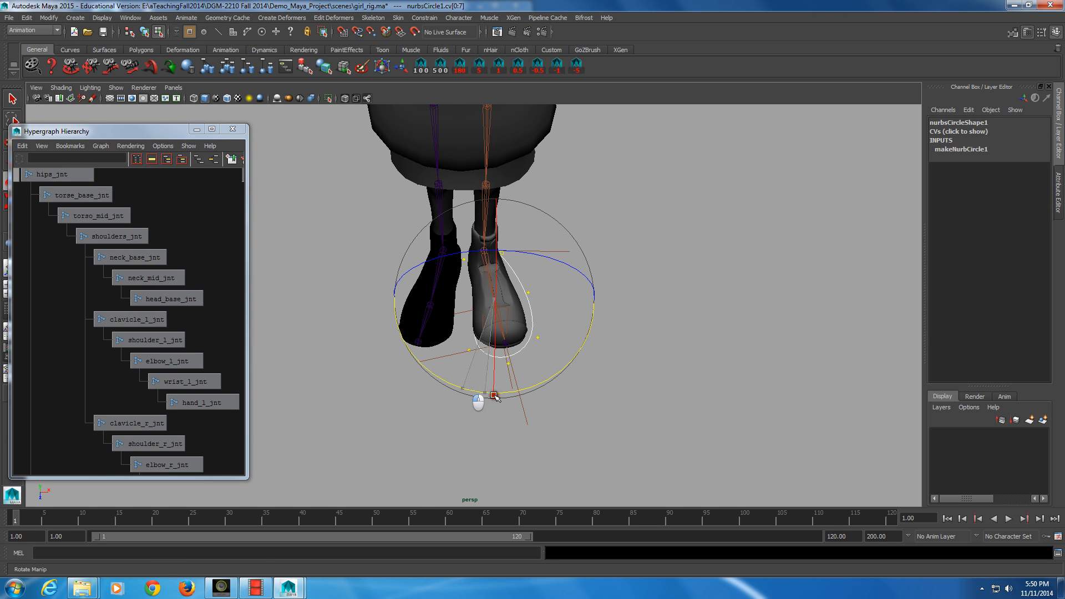
Step: Move the control vertices along X to center the oval under the boot and return to object mode
{"action": "key", "text": "w"}
{"action": "left_click", "coordinate": [603, 300]}
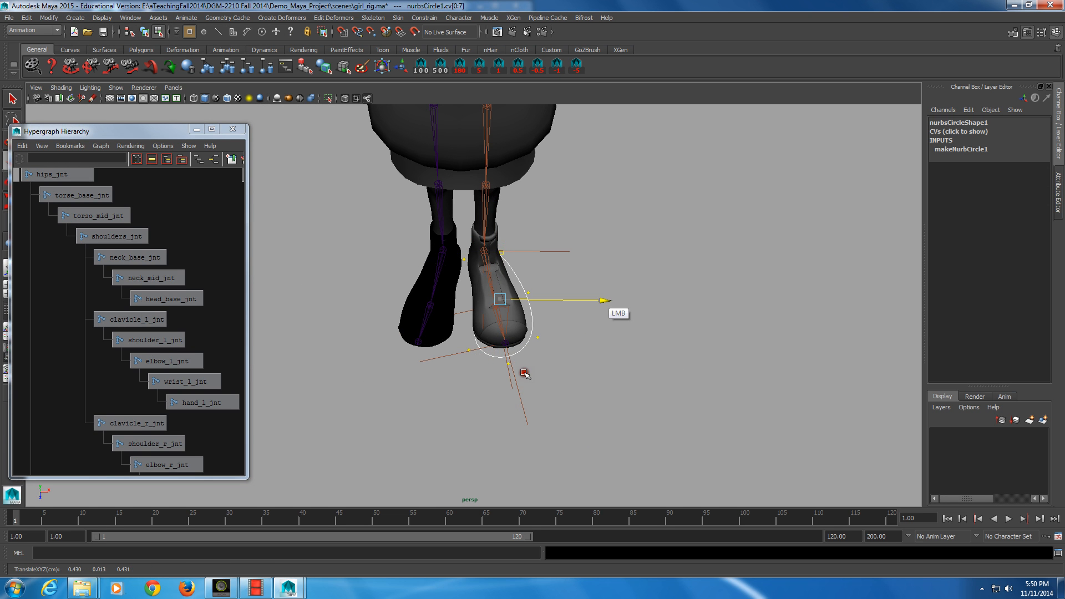
{"action": "left_click_drag", "start_coordinate": [603, 300], "coordinate": [387, 290]}
{"action": "key", "text": "alt"}
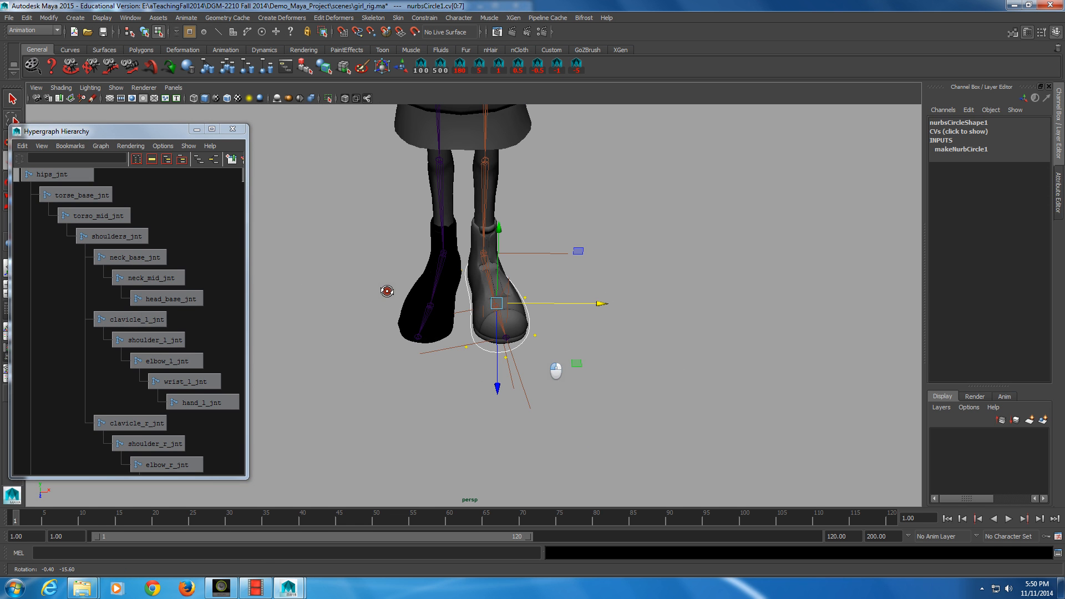
{"action": "key", "text": "F8"}
{"action": "left_click_drag", "start_coordinate": [530, 347], "coordinate": [531, 350], "text": "alt"}
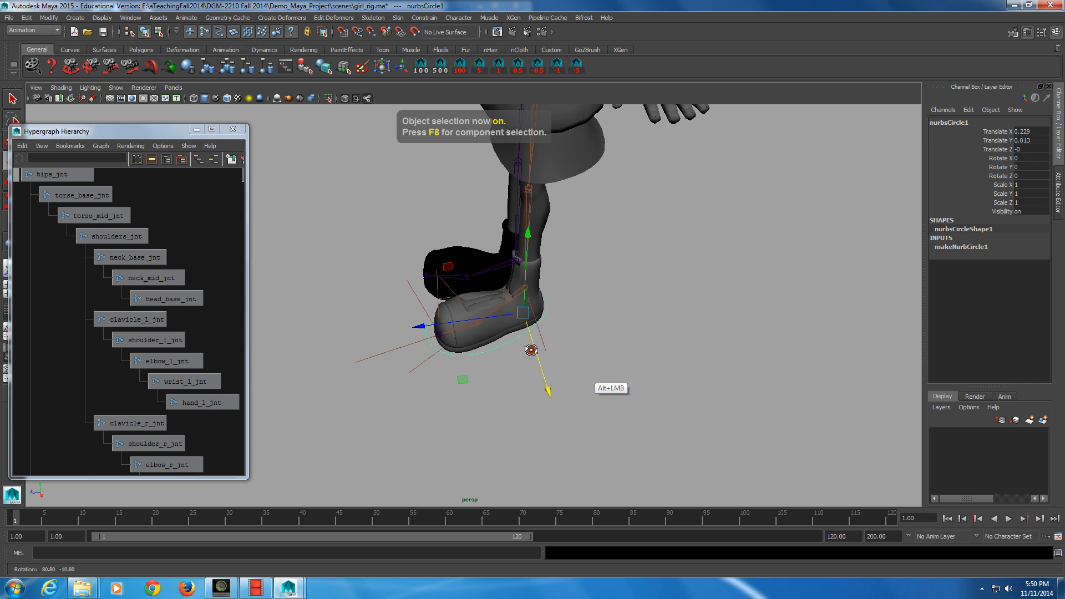
{"action": "right_click_drag", "start_coordinate": [532, 350], "coordinate": [508, 368], "text": "alt"}
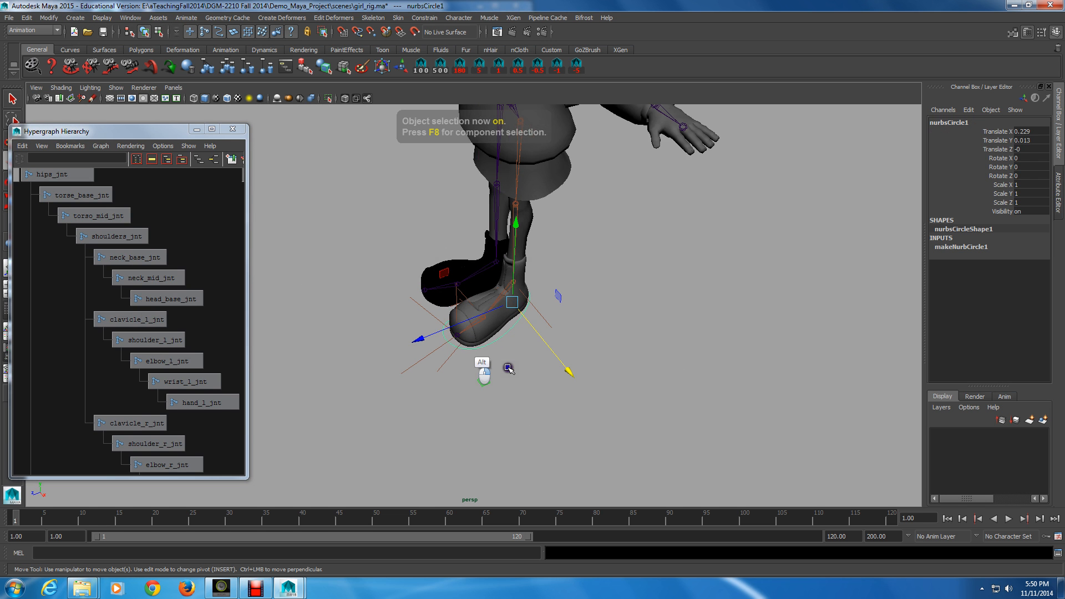
Step: In the Hypergraph, select the ankle, ball and toe IK handles and parent them under the circle
{"action": "right_click_drag", "start_coordinate": [234, 277], "coordinate": [217, 274], "text": "alt"}
{"action": "middle_click_drag", "start_coordinate": [222, 271], "coordinate": [50, 262], "text": "alt"}
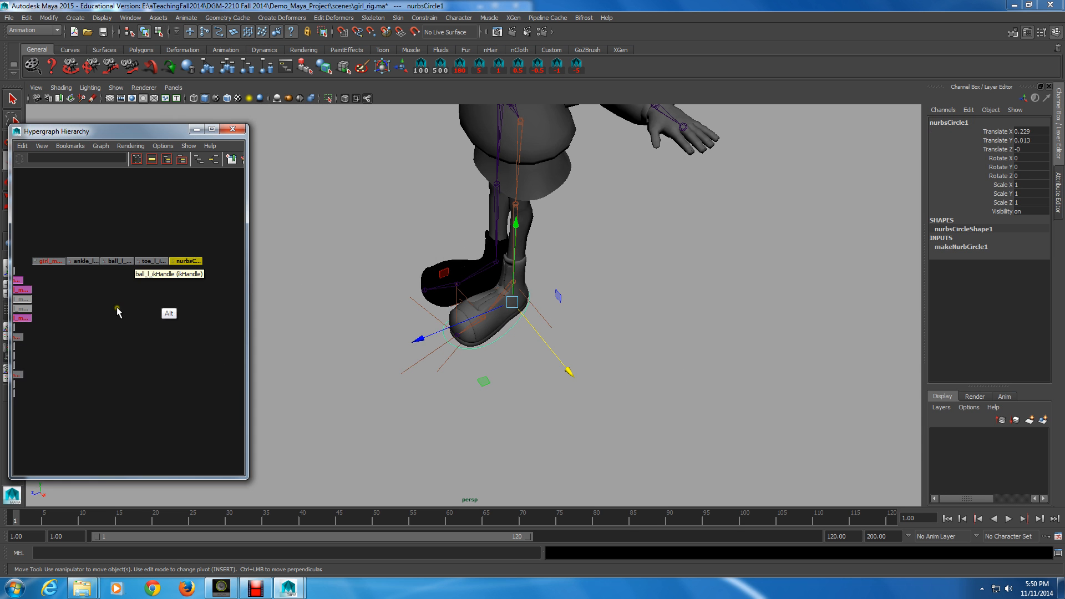
{"action": "left_click_drag", "start_coordinate": [154, 287], "coordinate": [80, 251]}
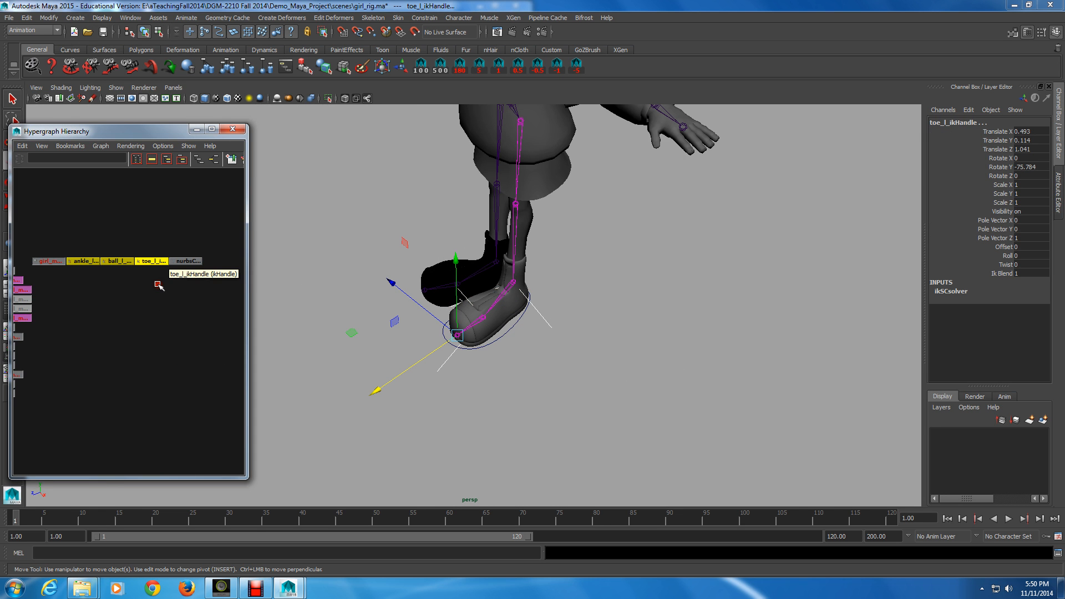
{"action": "middle_click_drag", "start_coordinate": [147, 263], "coordinate": [186, 261]}
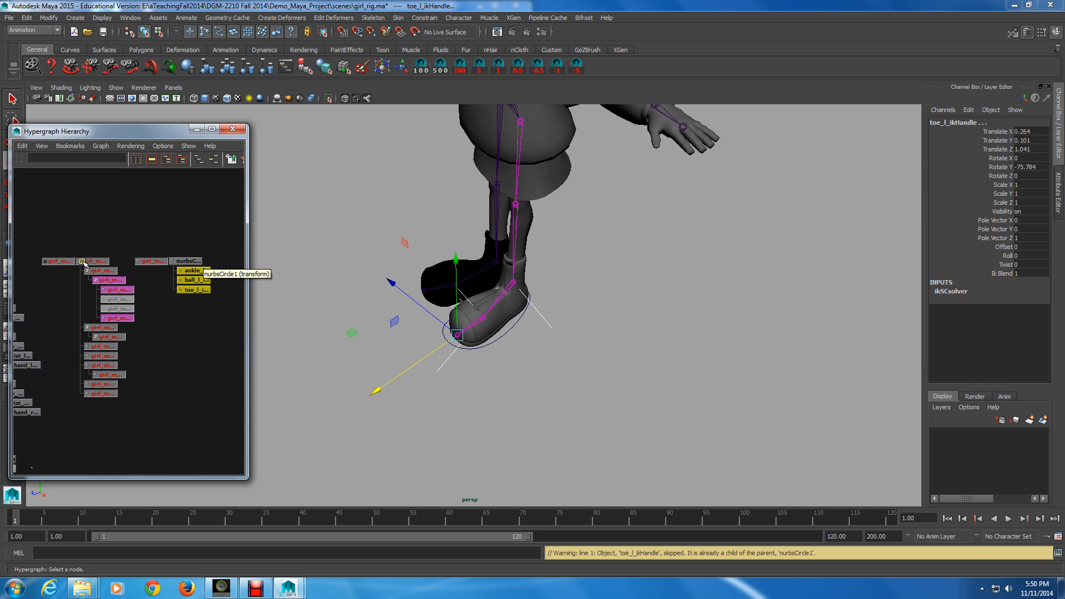
Step: Rename the circle to foot_l_anim
{"action": "left_click", "coordinate": [224, 261], "text": "ctrl"}
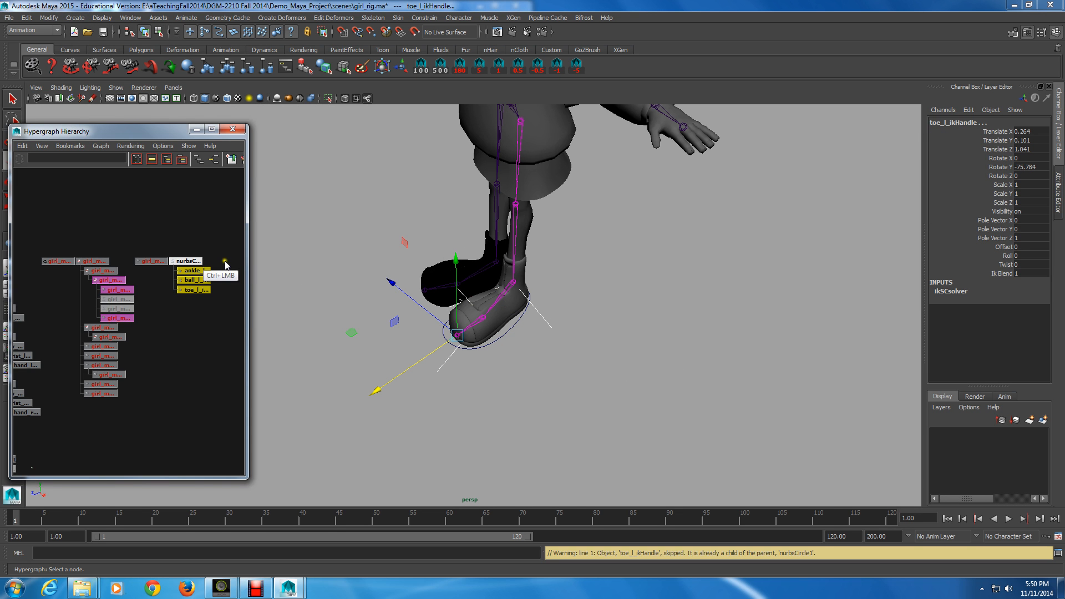
{"action": "double_click", "coordinate": [191, 261], "text": "ctrl"}
{"action": "left_click", "coordinate": [140, 308]}
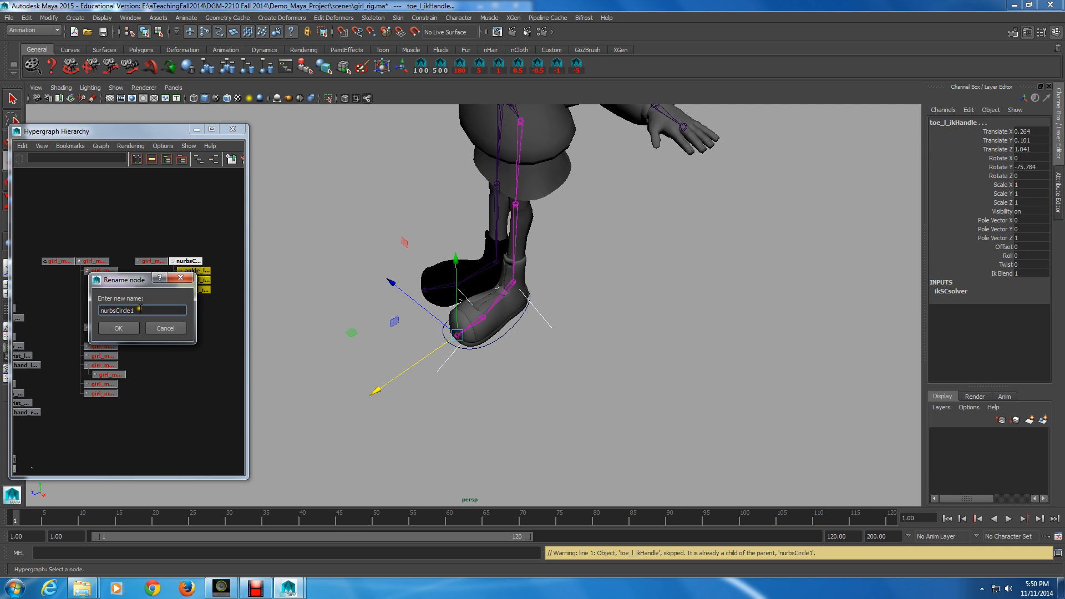
{"action": "key", "text": "BackSpace"}
{"action": "key", "text": "BackSpace"}
{"action": "key", "text": "BackSpace"}
{"action": "key", "text": "BackSpace"}
{"action": "key", "text": "BackSpace"}
{"action": "key", "text": "BackSpace"}
{"action": "key", "text": "BackSpace"}
{"action": "key", "text": "BackSpace"}
{"action": "key", "text": "BackSpace"}
{"action": "key", "text": "BackSpace"}
{"action": "key", "text": "BackSpace"}
{"action": "key", "text": "BackSpace"}
{"action": "type", "text": "foot_l_anim"}
{"action": "key", "text": "Return"}
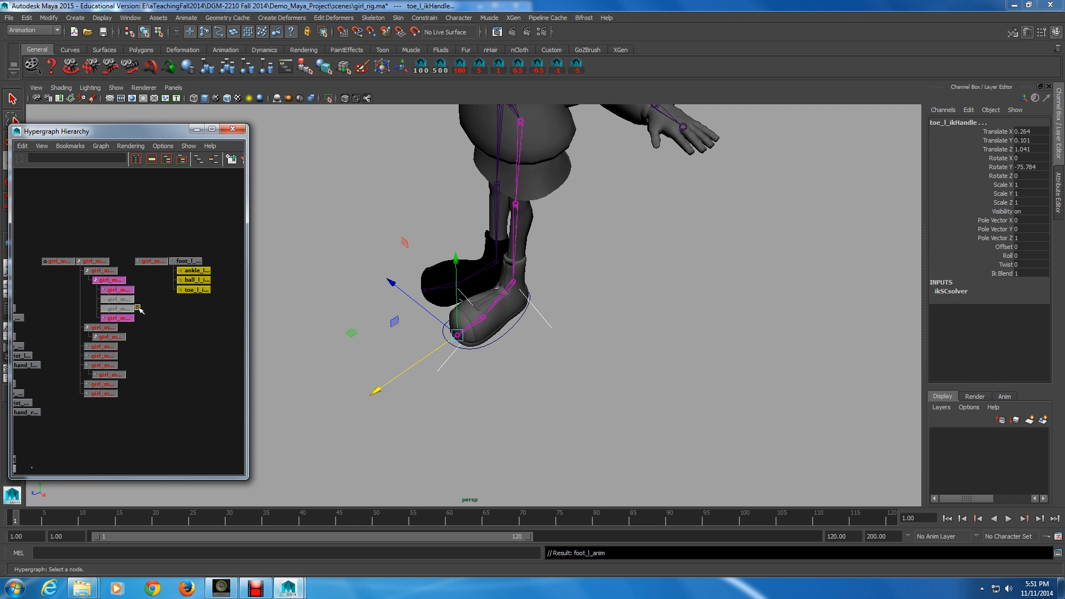
Step: Select the ankle, ball and toe IK handles and hide them
{"action": "left_click_drag", "start_coordinate": [478, 363], "coordinate": [511, 376], "text": "alt"}
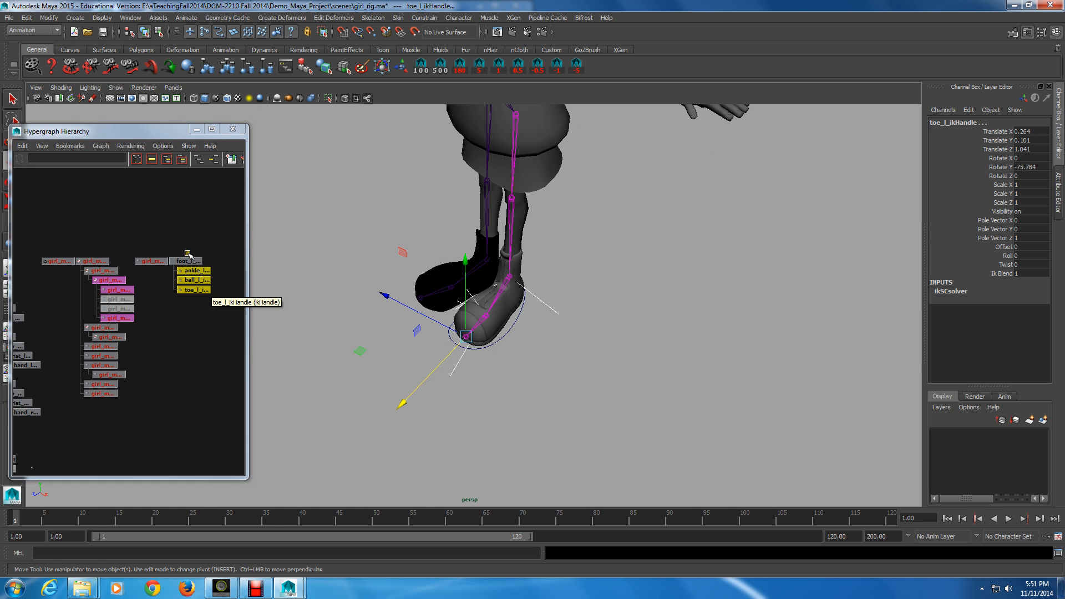
{"action": "key", "text": "ctrl+h"}
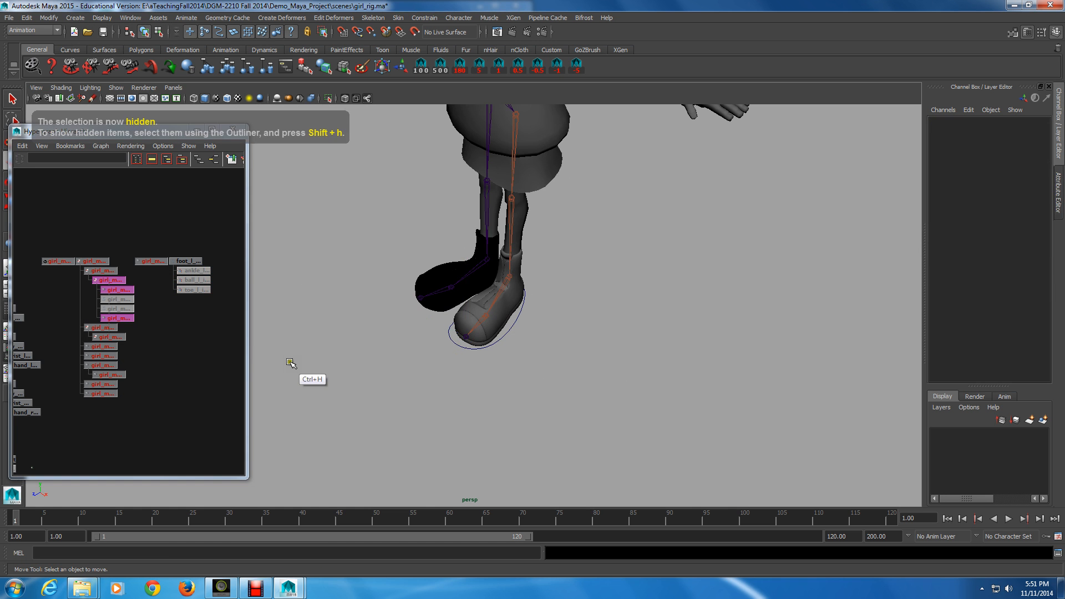
Step: Select the foot_l_anim control and hide polygon meshes in the viewport, leaving only joints and curves shown
{"action": "left_click", "coordinate": [513, 334]}
{"action": "left_click_drag", "start_coordinate": [512, 334], "coordinate": [458, 394], "text": "alt"}
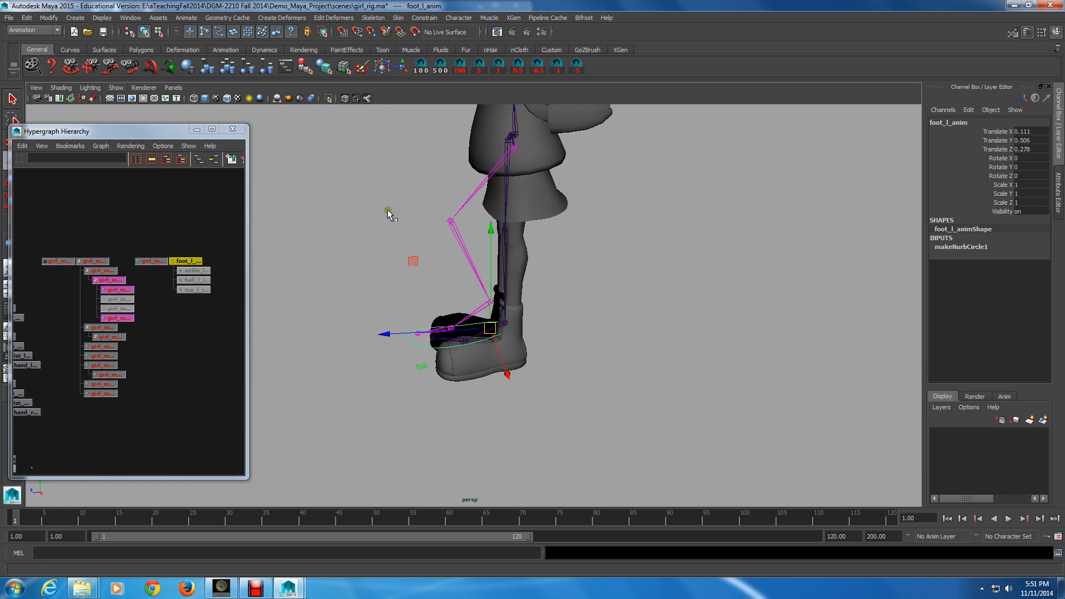
{"action": "left_click", "coordinate": [123, 90]}
{"action": "left_click", "coordinate": [139, 179]}
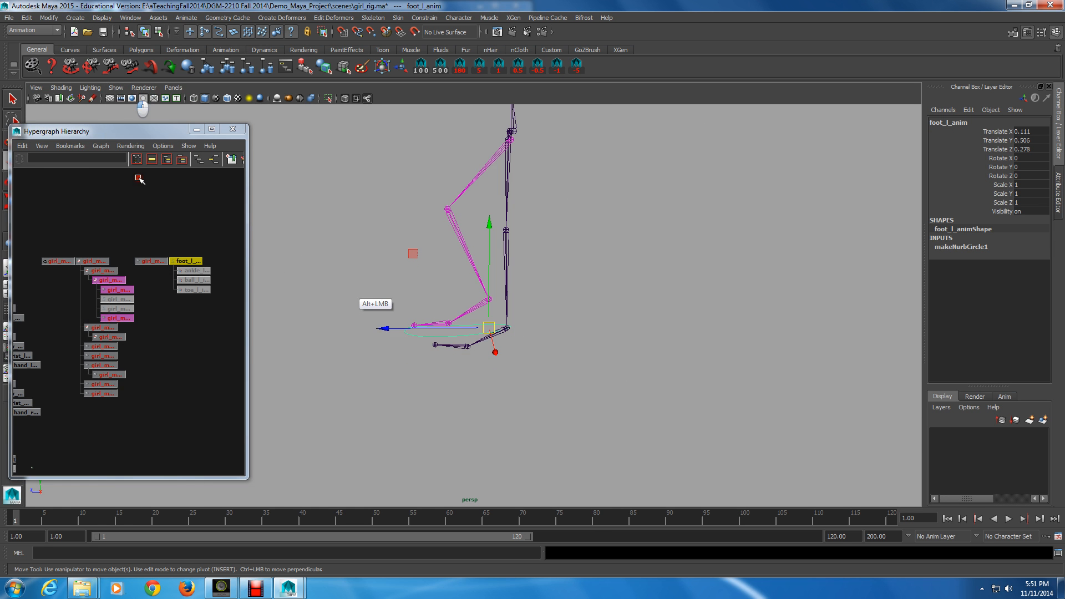
Step: Test the foot control by moving it in several directions to check the leg follows, undoing each move
{"action": "mouse_move", "coordinate": [489, 327]}
{"action": "left_mouse_down"}
{"action": "mouse_move", "coordinate": [403, 269]}
{"action": "mouse_move", "coordinate": [468, 322]}
{"action": "left_mouse_up"}
{"action": "left_click_drag", "start_coordinate": [403, 271], "coordinate": [522, 344]}
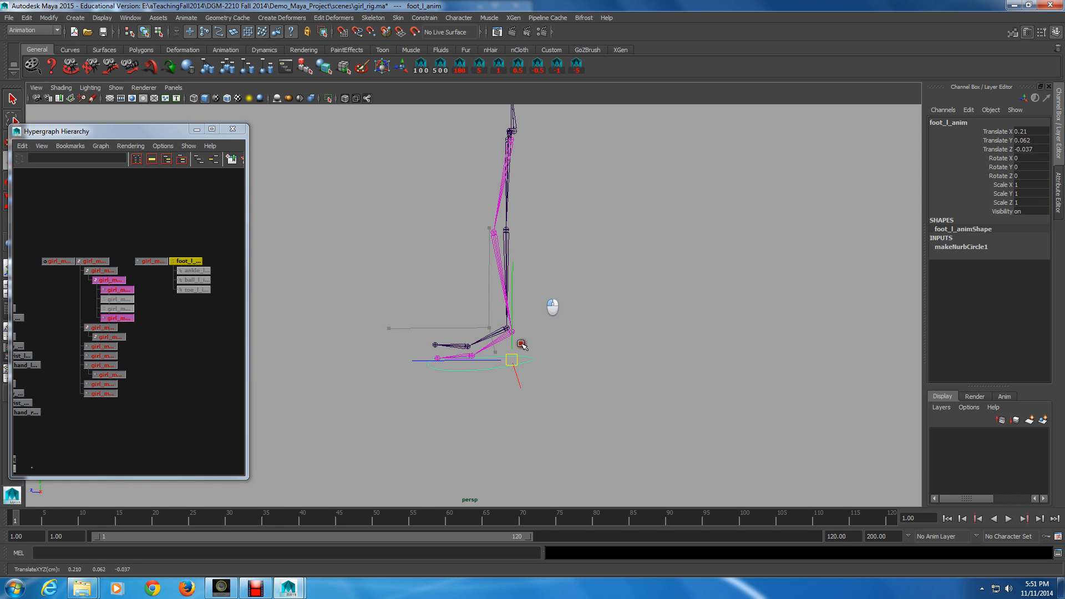
{"action": "key", "text": "ctrl+z"}
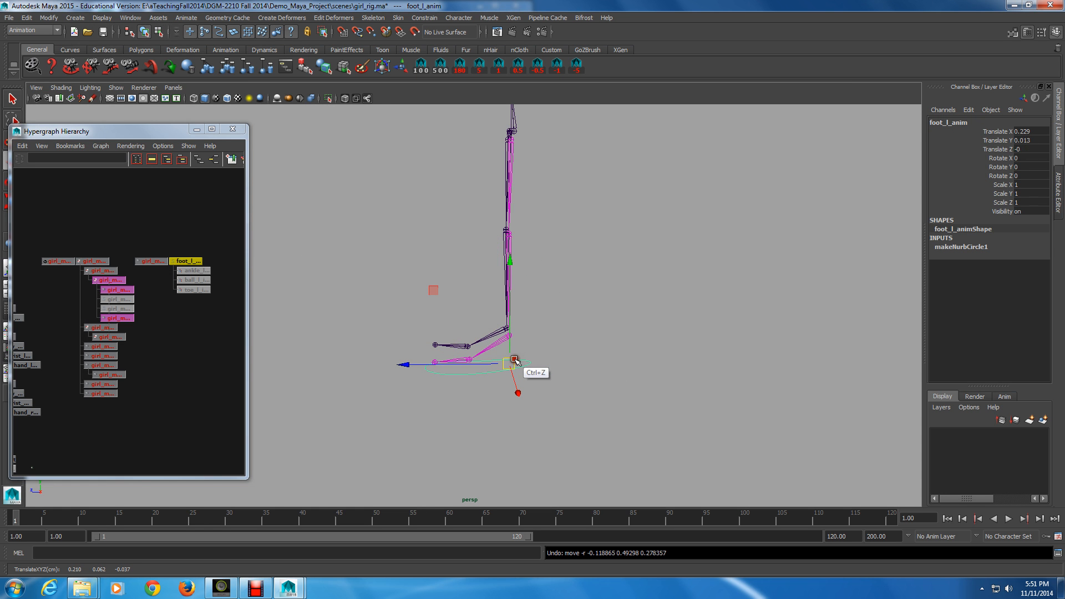
{"action": "left_click", "coordinate": [441, 362]}
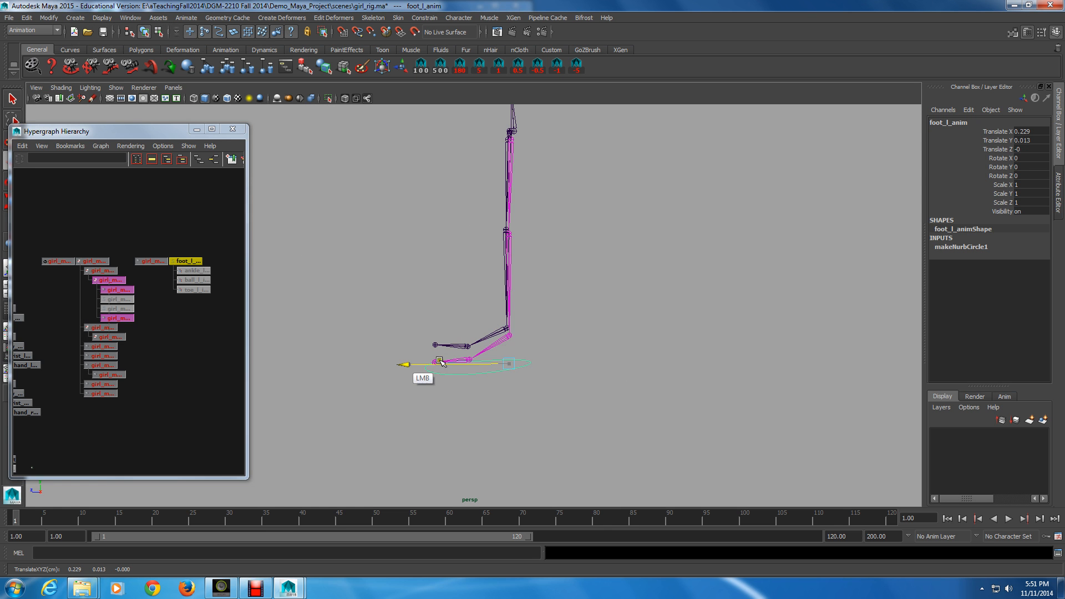
{"action": "left_click_drag", "start_coordinate": [441, 362], "coordinate": [562, 382]}
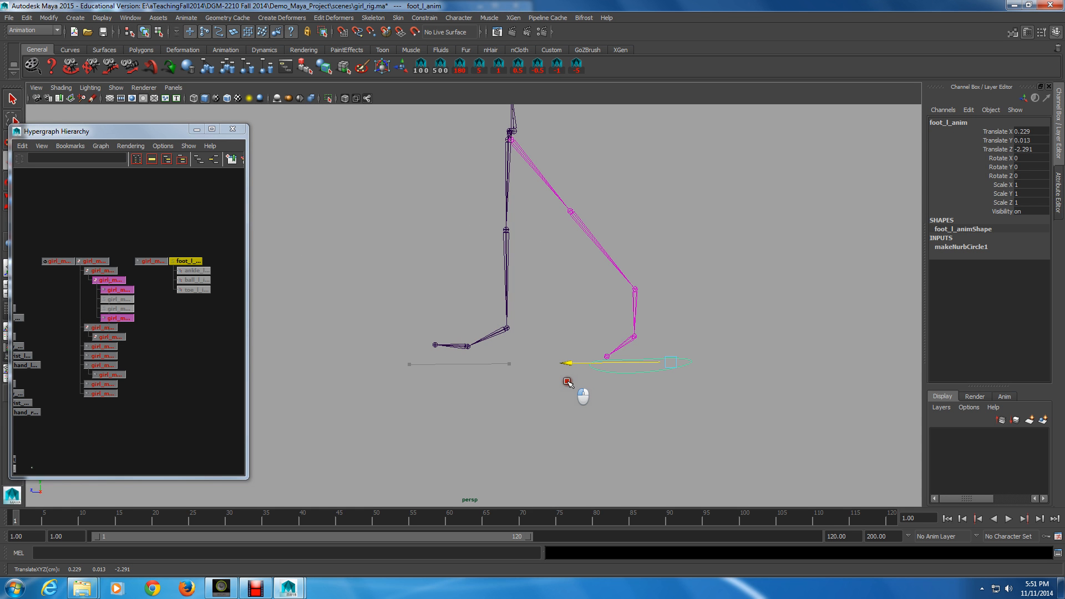
{"action": "left_click_drag", "start_coordinate": [567, 382], "coordinate": [309, 326]}
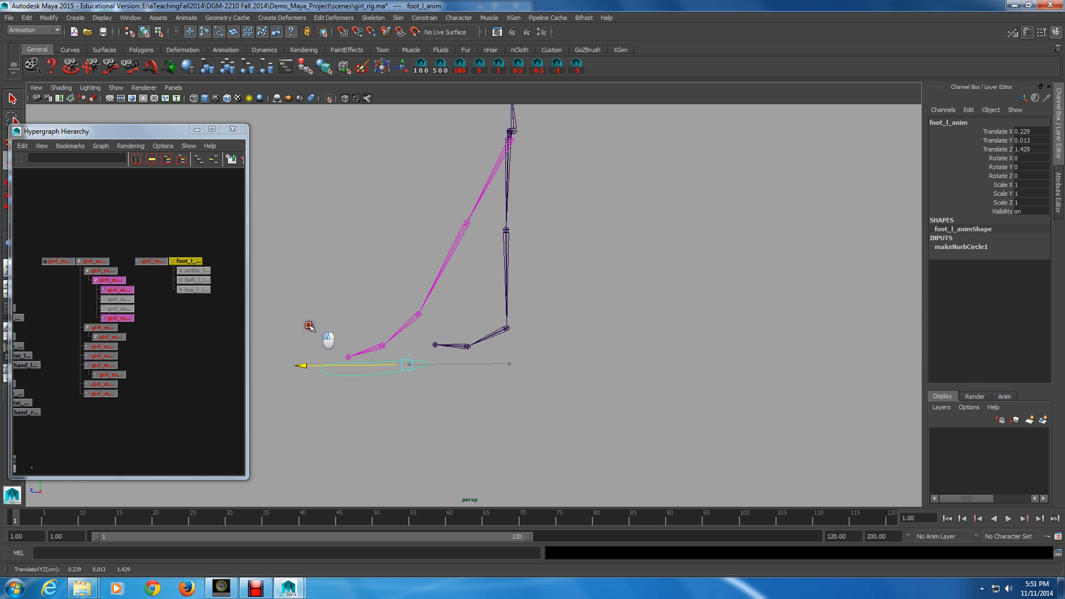
{"action": "key", "text": "ctrl+z"}
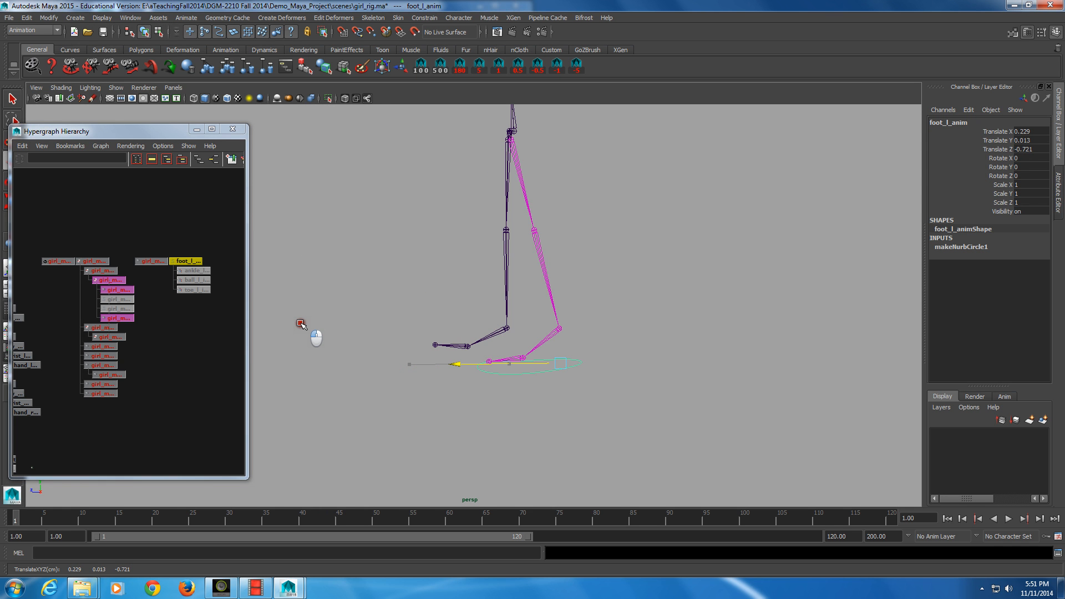
{"action": "key", "text": "ctrl+z"}
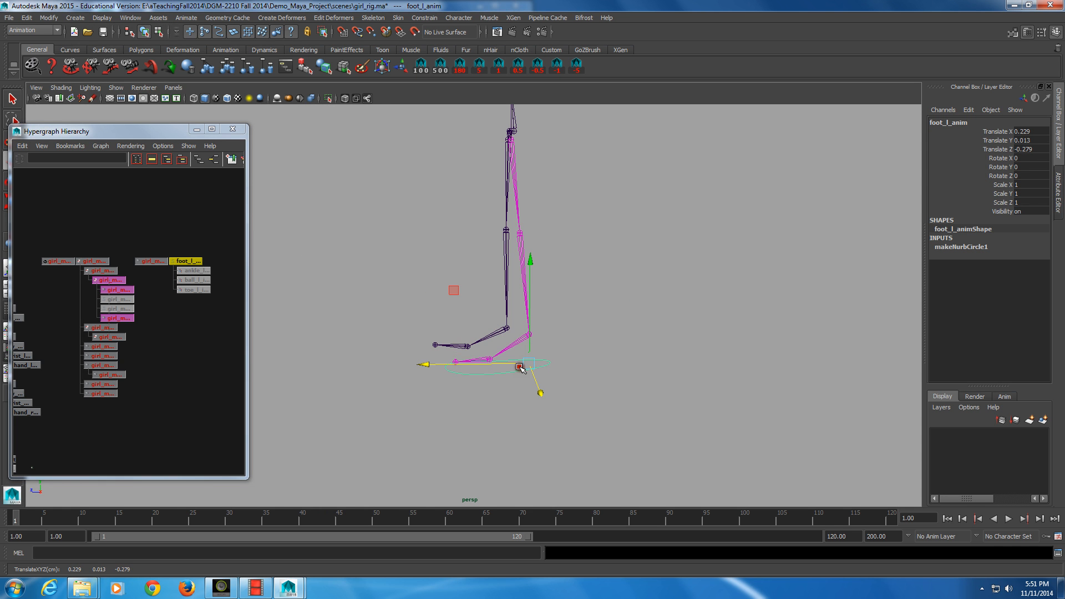
{"action": "left_click_drag", "start_coordinate": [520, 368], "coordinate": [404, 201]}
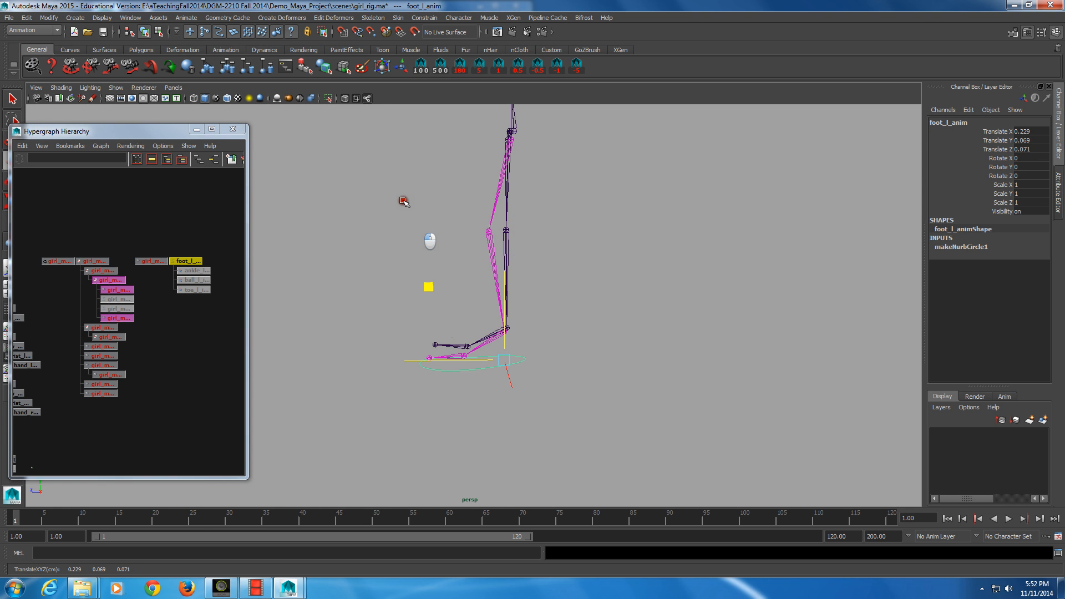
{"action": "key", "text": "z"}
{"action": "key", "text": "alt"}
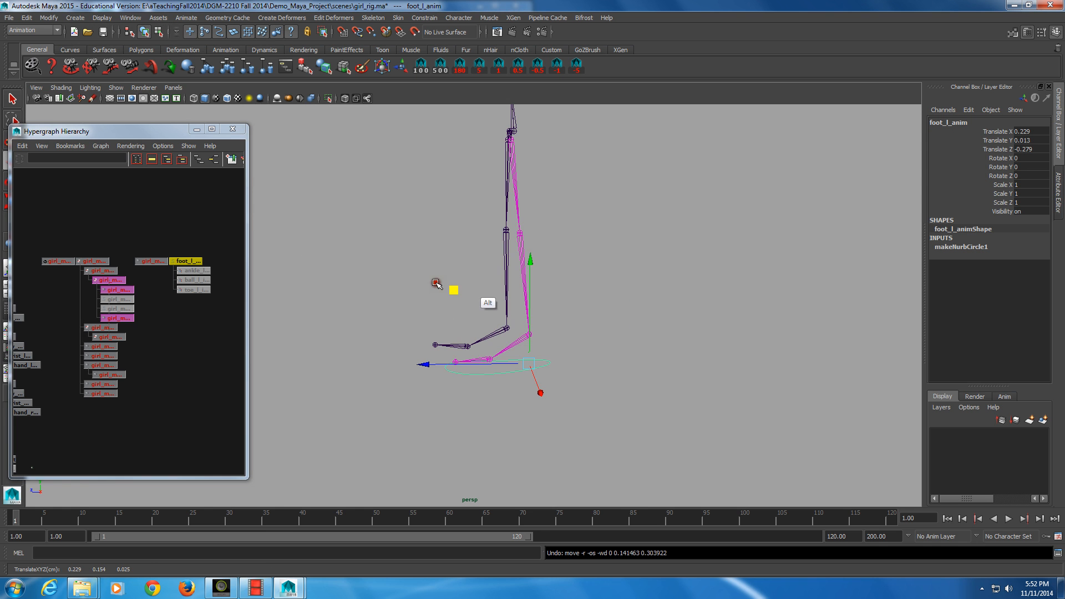
{"action": "left_click_drag", "start_coordinate": [437, 283], "coordinate": [366, 295], "text": "alt"}
{"action": "key", "text": "z"}
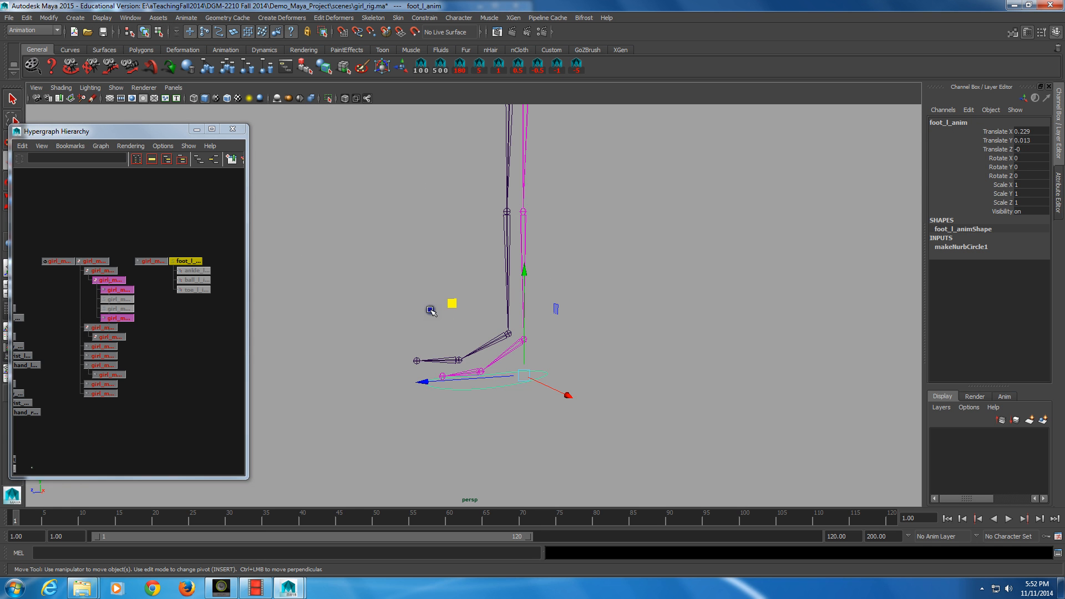
Step: Delete the construction history of the foot_l_anim control
{"action": "left_click_drag", "start_coordinate": [308, 276], "coordinate": [336, 302], "text": "alt"}
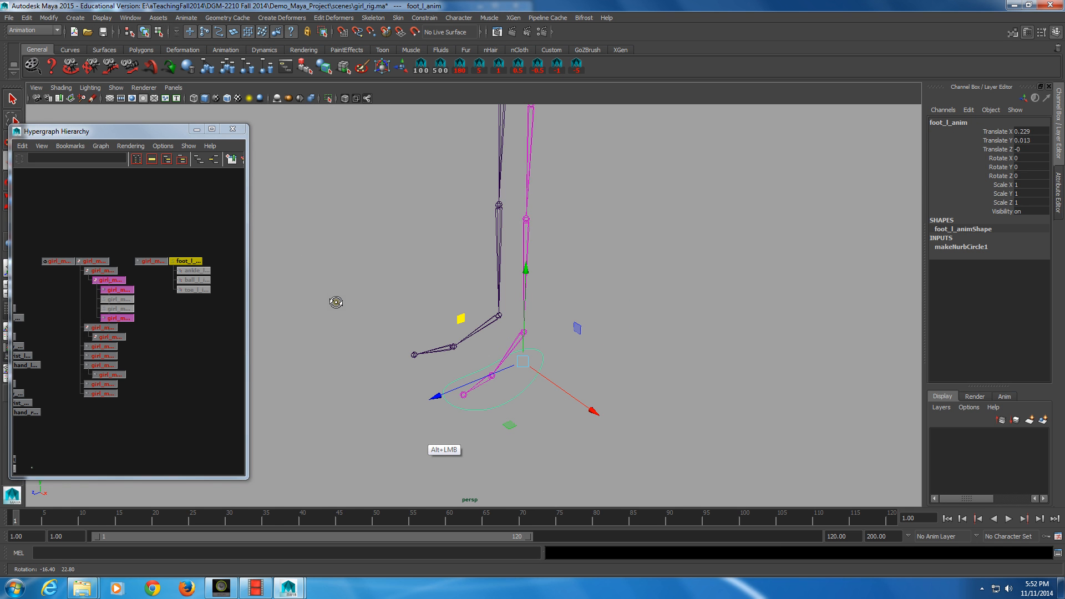
{"action": "right_click_drag", "start_coordinate": [336, 302], "coordinate": [351, 315], "text": "alt"}
{"action": "right_click_drag", "start_coordinate": [450, 456], "coordinate": [497, 442], "text": "alt"}
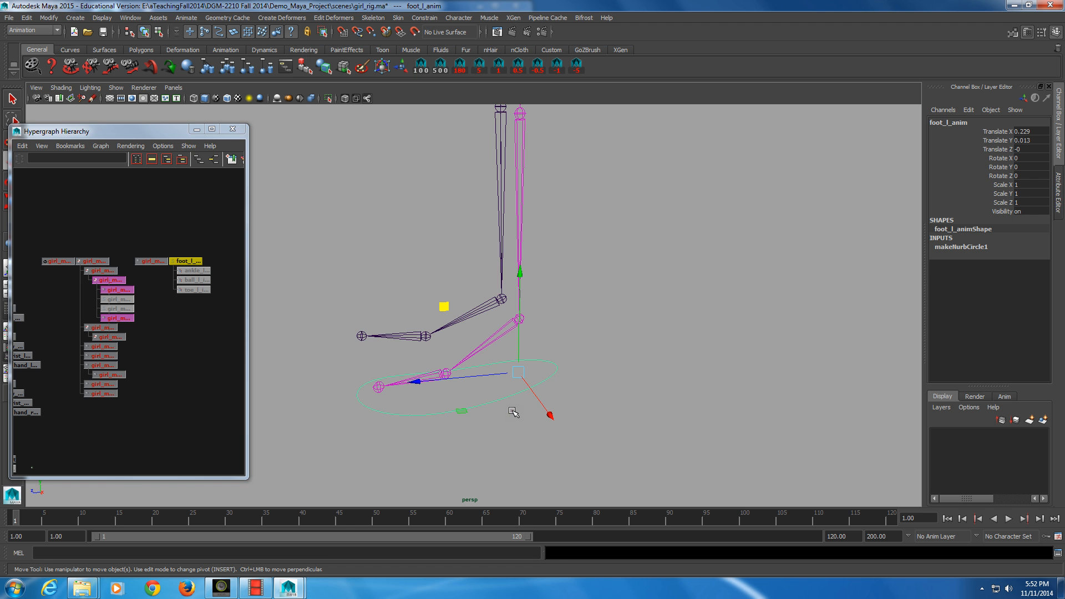
{"action": "middle_click_drag", "start_coordinate": [513, 412], "coordinate": [535, 385], "text": "alt"}
{"action": "right_click_drag", "start_coordinate": [535, 385], "coordinate": [480, 368], "text": "alt"}
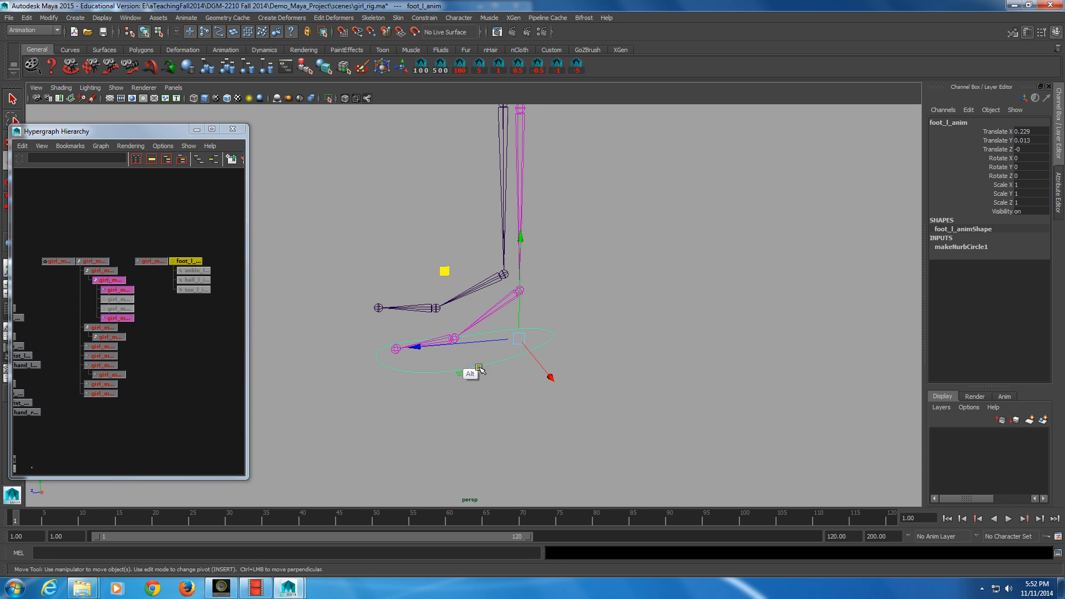
{"action": "left_click_drag", "start_coordinate": [480, 369], "coordinate": [443, 366], "text": "alt"}
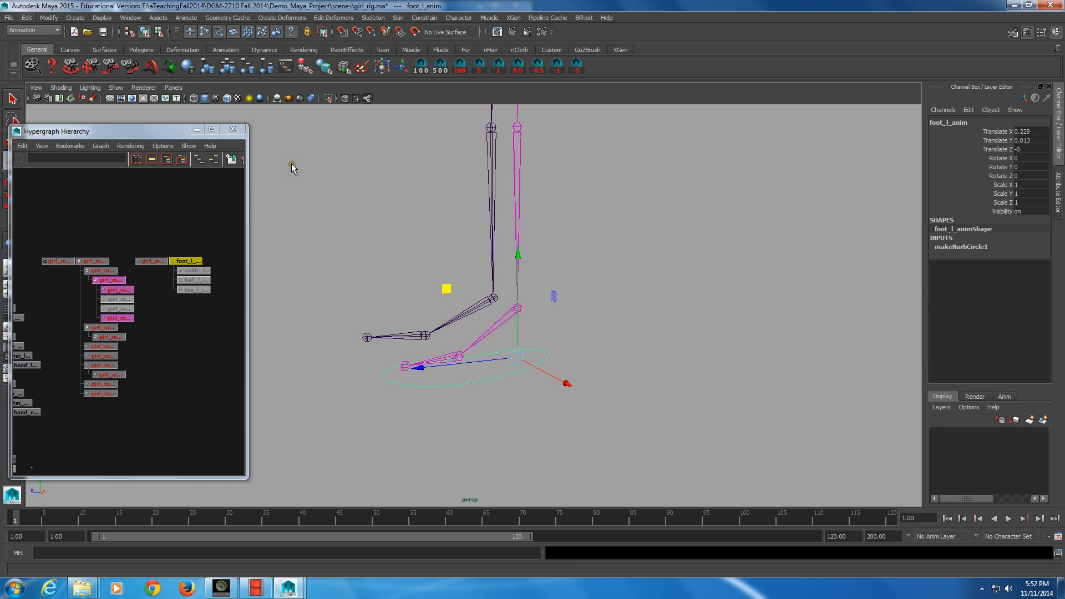
{"action": "left_click", "coordinate": [26, 18]}
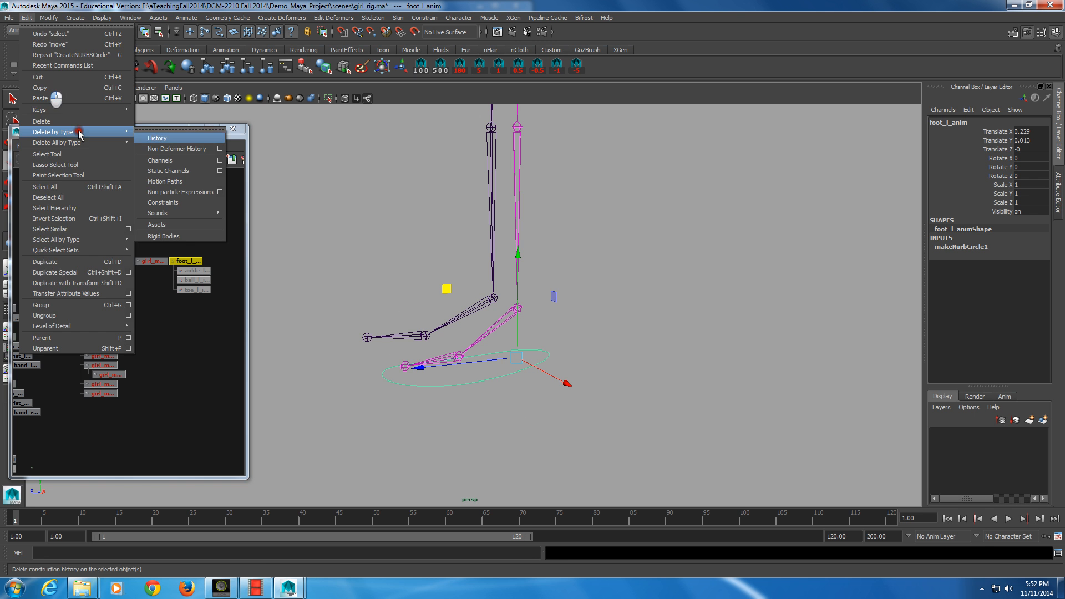
{"action": "left_click", "coordinate": [170, 139]}
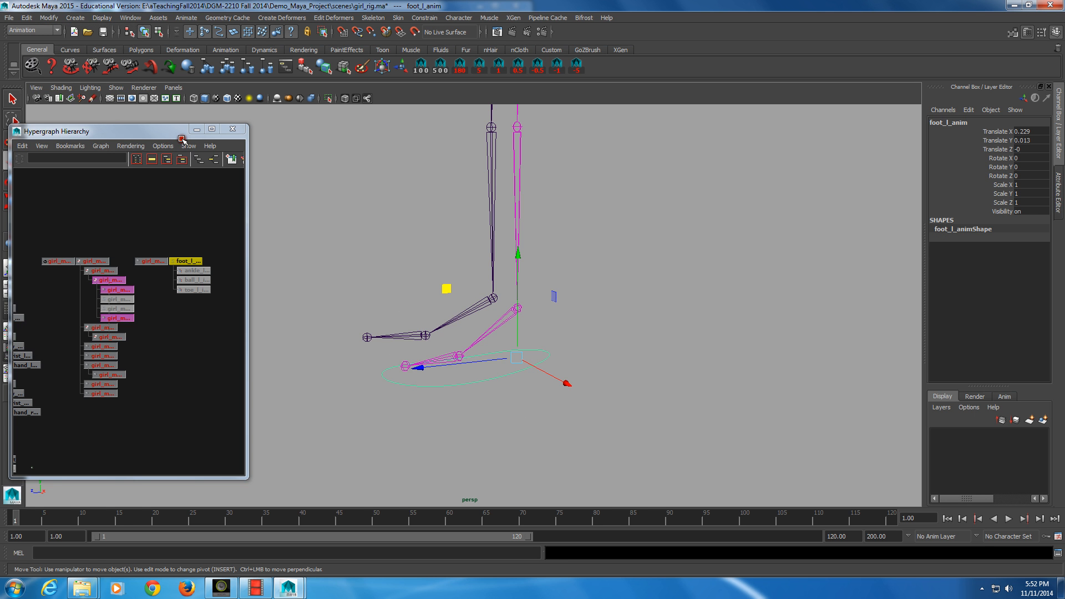
Step: Create a new locator in the scene
{"action": "key", "text": "alt"}
{"action": "left_click_drag", "start_coordinate": [706, 275], "coordinate": [563, 307], "text": "alt"}
{"action": "key", "text": "ctrl+z"}
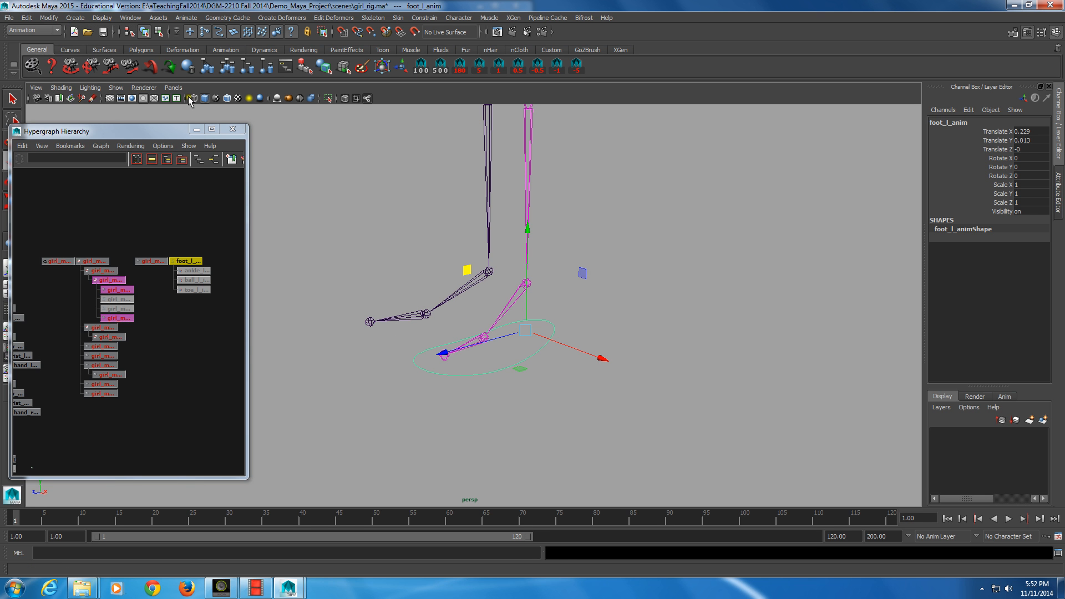
{"action": "left_click", "coordinate": [75, 17]}
{"action": "left_click", "coordinate": [95, 207]}
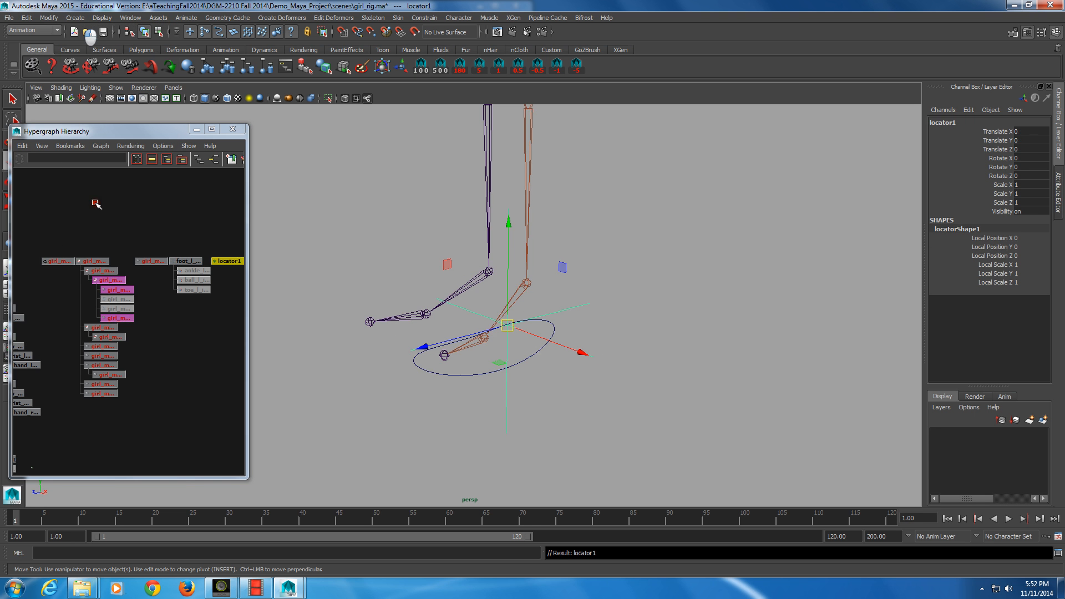
Step: Shrink the manipulator and move the locator up to the ankle joint
{"action": "left_click_drag", "start_coordinate": [560, 355], "coordinate": [460, 324], "text": "alt"}
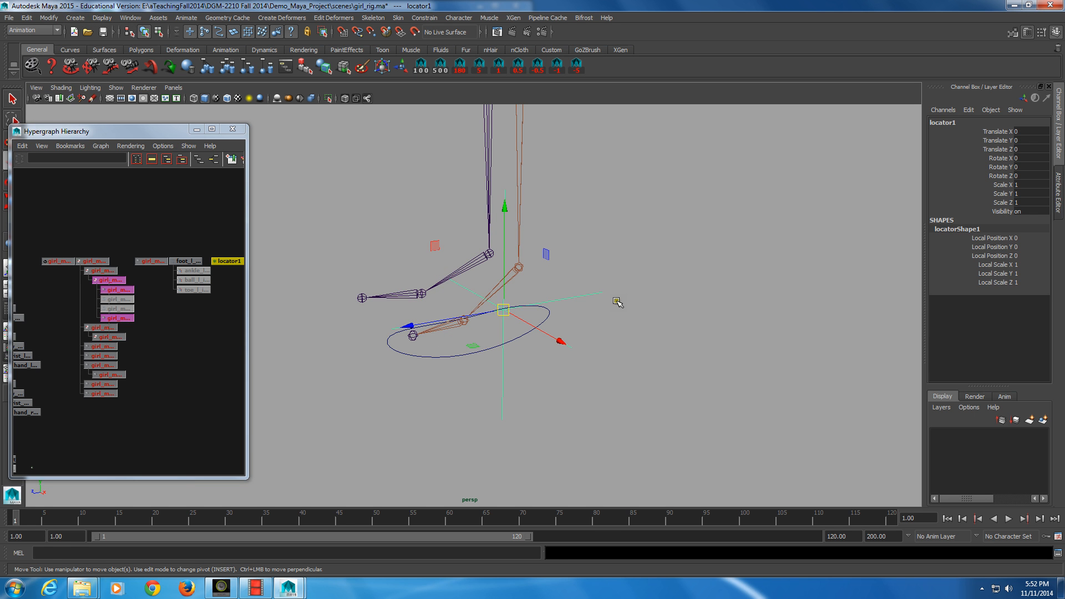
{"action": "key", "text": "minus"}
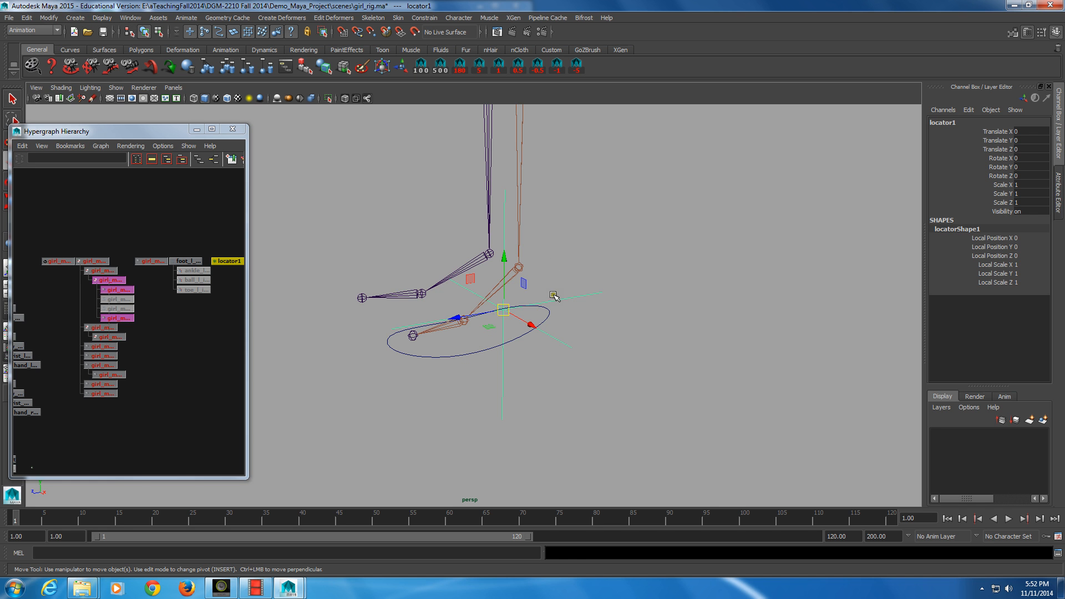
{"action": "middle_click_drag", "start_coordinate": [548, 278], "coordinate": [551, 275]}
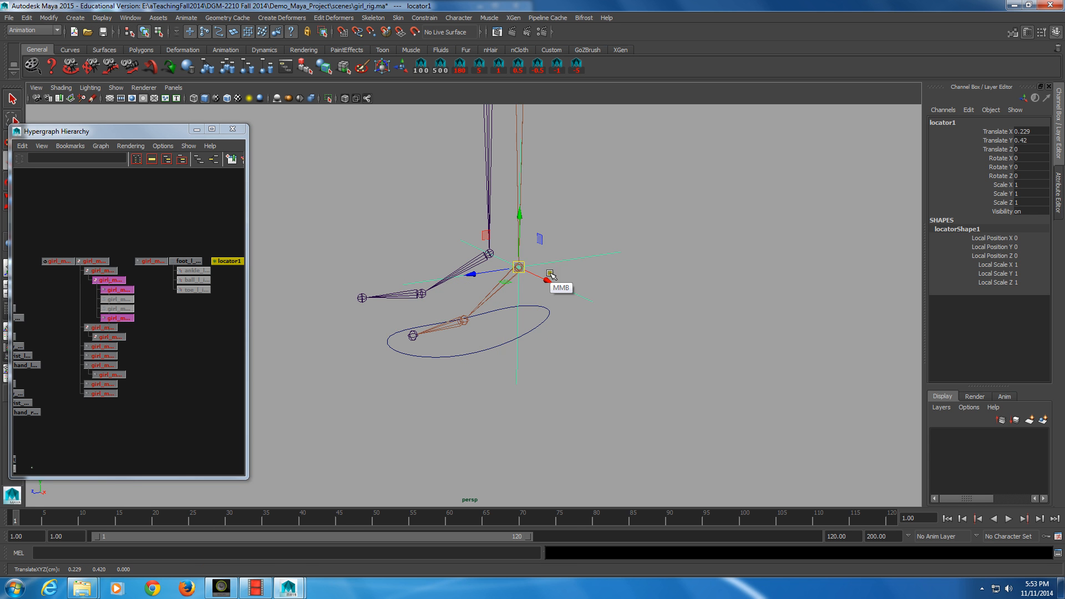
Step: Duplicate the locator and group both locators together
{"action": "key", "text": "ctrl"}
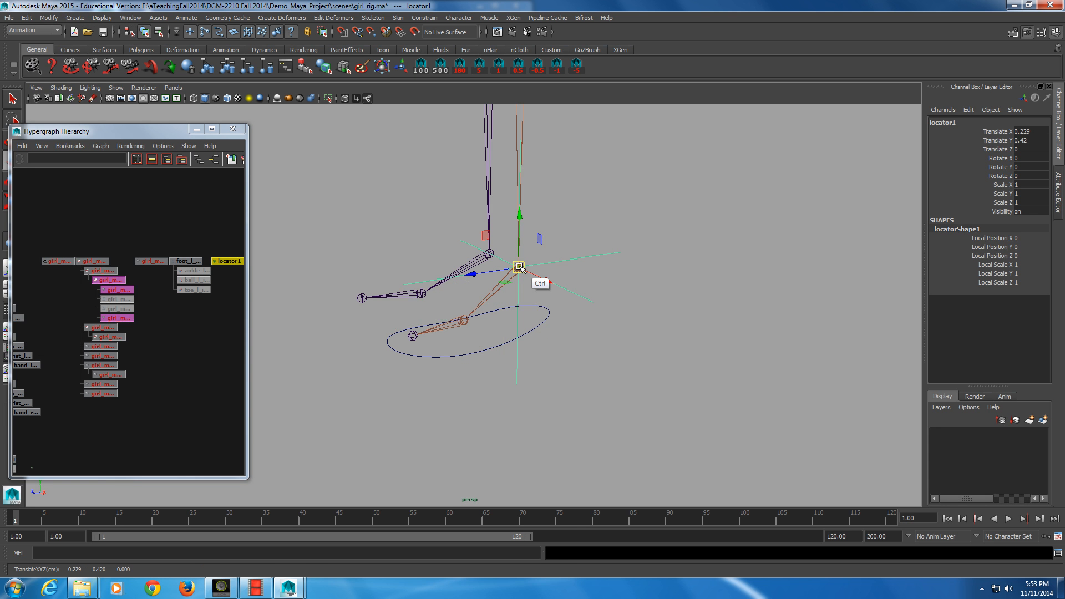
{"action": "key", "text": "ctrl+d"}
{"action": "middle_click_drag", "start_coordinate": [206, 329], "coordinate": [193, 331], "text": "alt"}
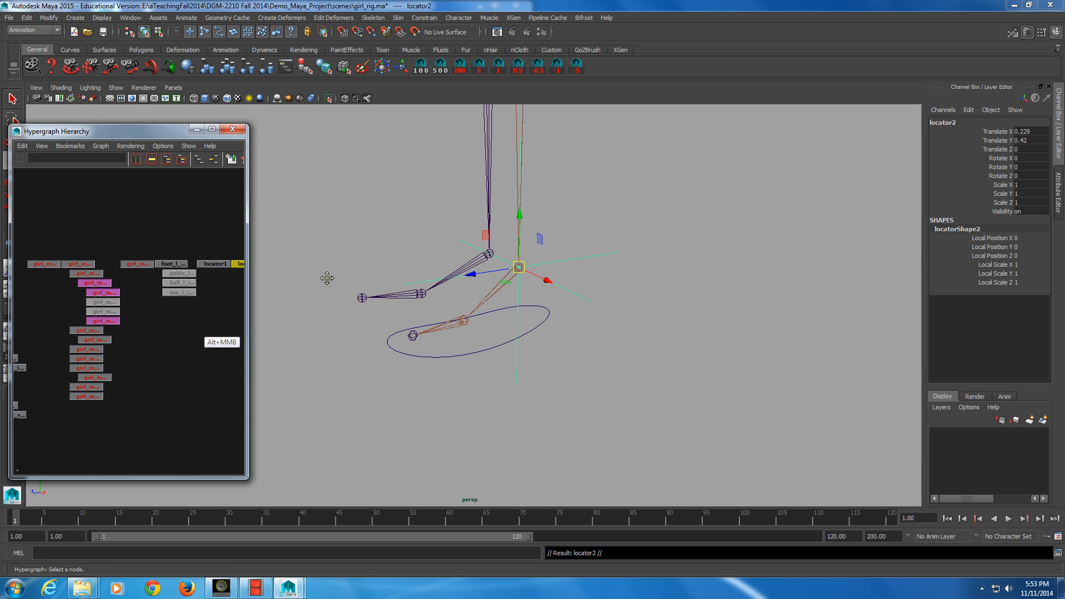
{"action": "middle_click_drag", "start_coordinate": [327, 278], "coordinate": [240, 285], "text": "alt"}
{"action": "left_click_drag", "start_coordinate": [128, 255], "coordinate": [157, 298]}
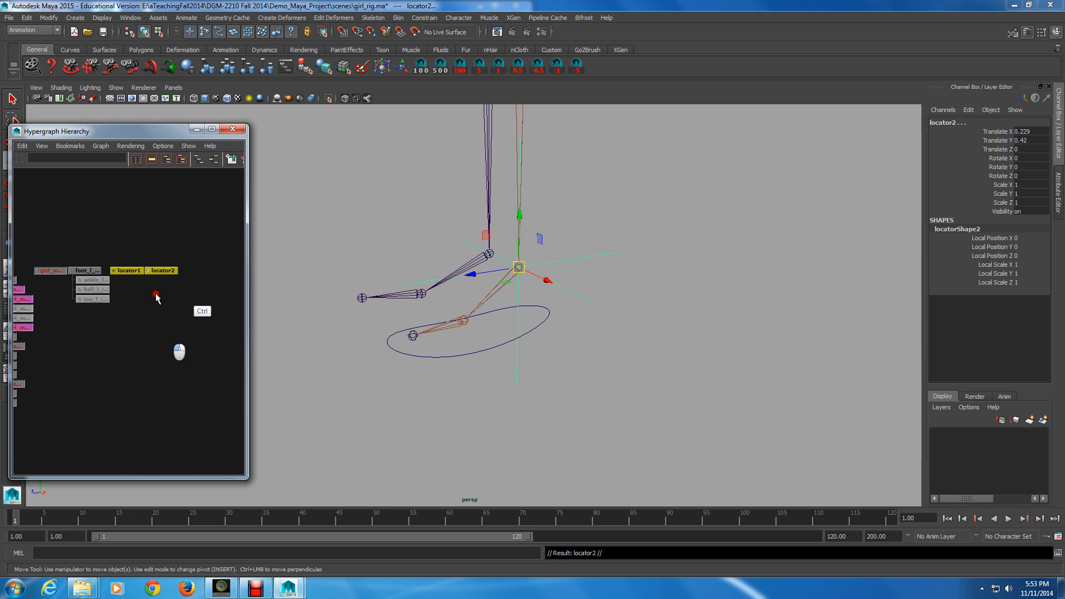
{"action": "key", "text": "ctrl+g"}
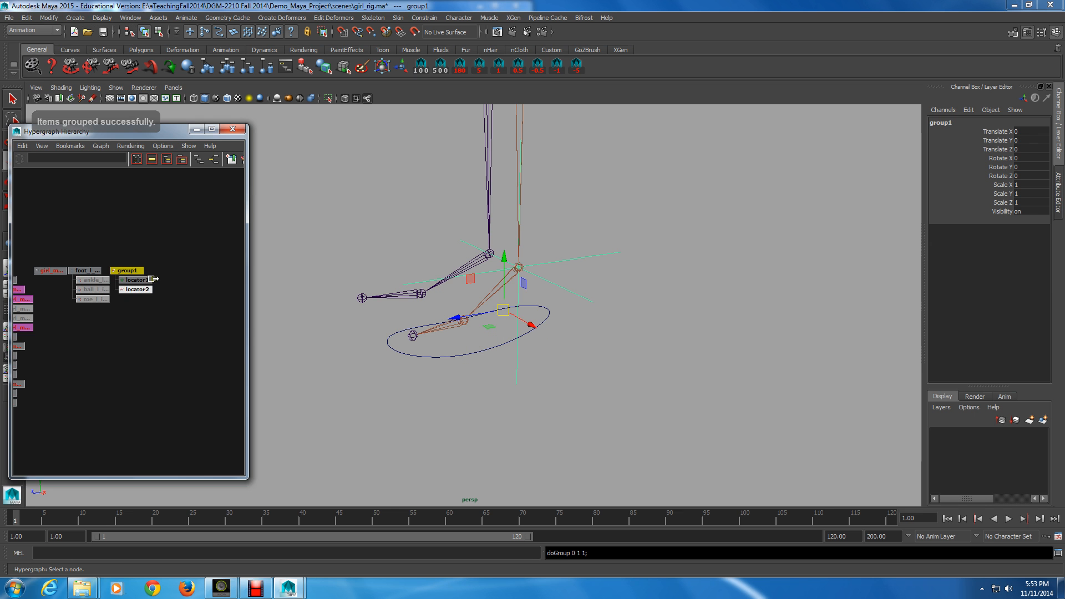
Step: Snap locator2 to the ball joint
{"action": "left_click", "coordinate": [136, 289]}
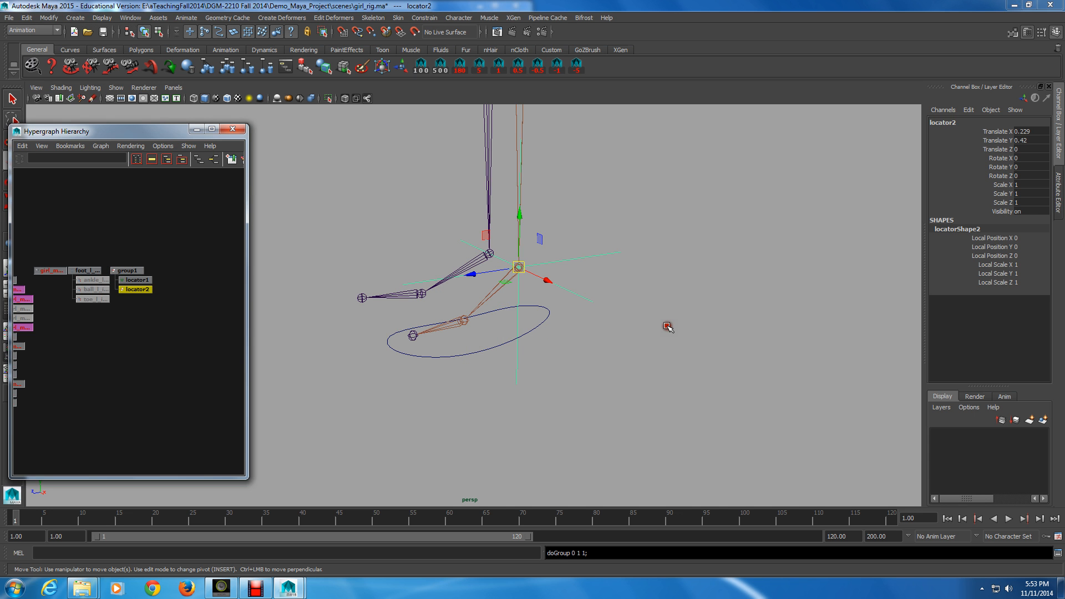
{"action": "key", "text": "v"}
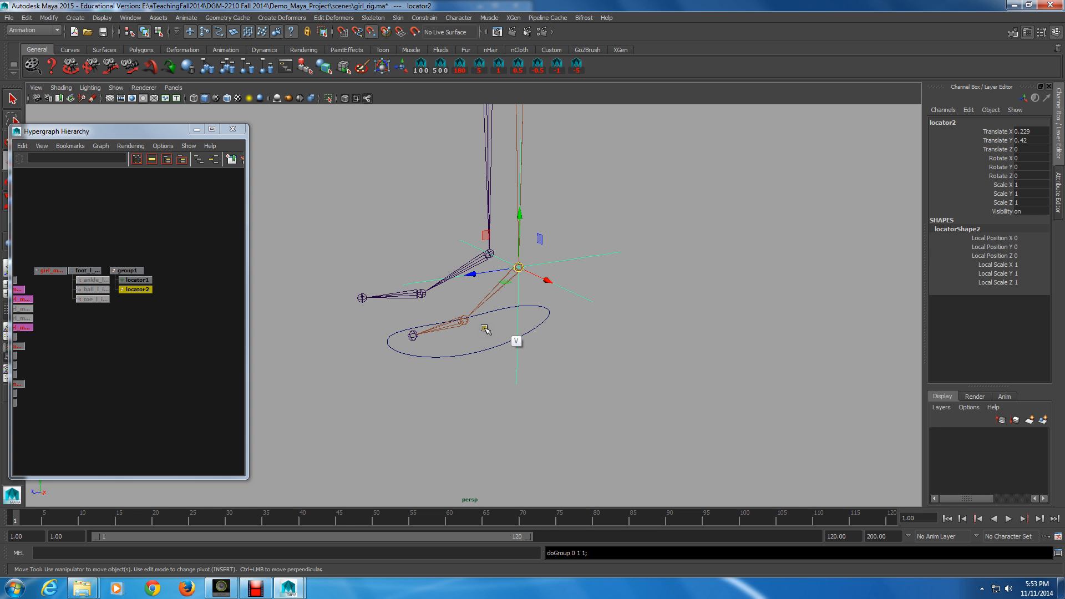
{"action": "middle_click_drag", "start_coordinate": [485, 329], "coordinate": [501, 328]}
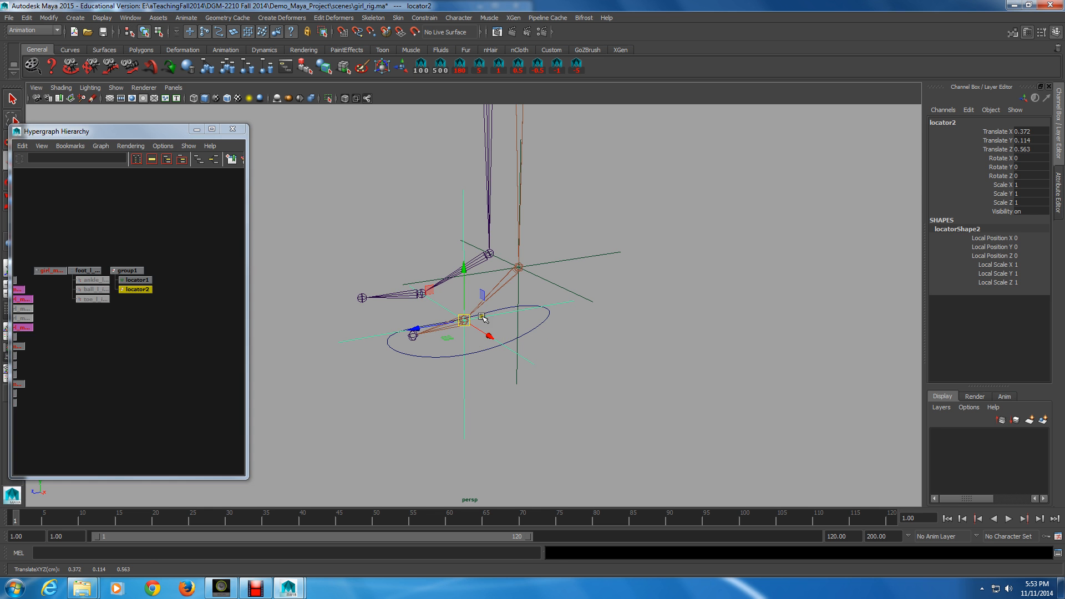
Step: Duplicate the ball locator twice and snap the newest copy, locator4, to the toe joint
{"action": "key", "text": "ctrl+d"}
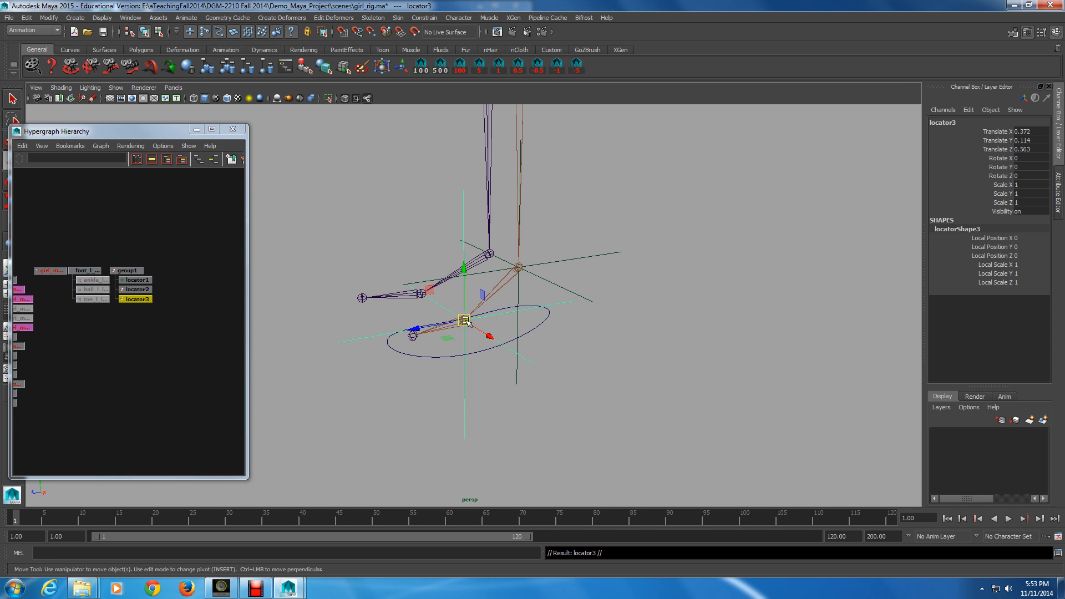
{"action": "key", "text": "ctrl+d"}
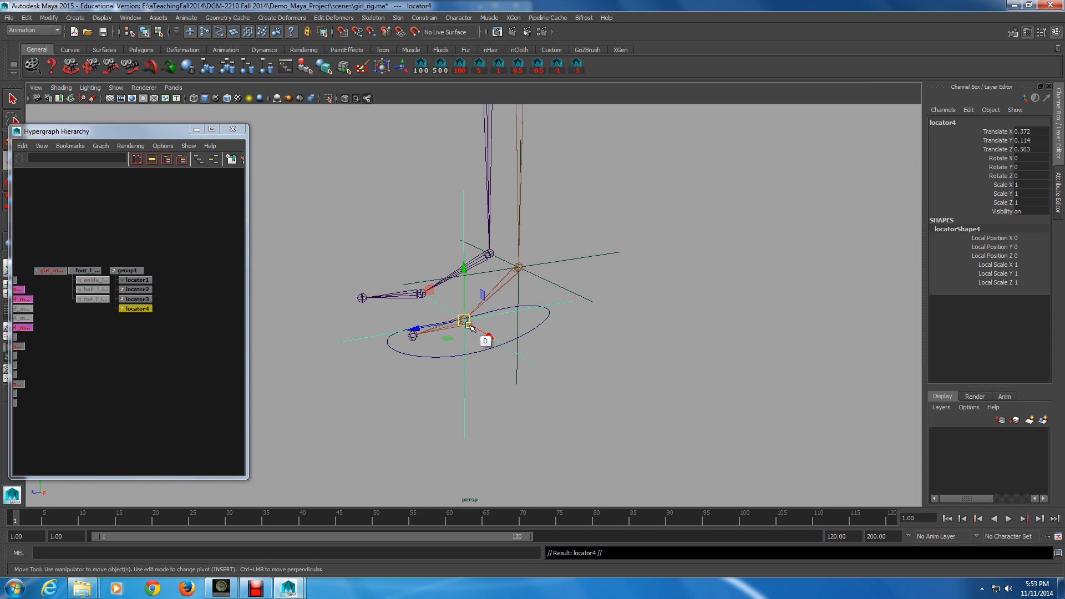
{"action": "middle_click_drag", "start_coordinate": [472, 327], "coordinate": [456, 345]}
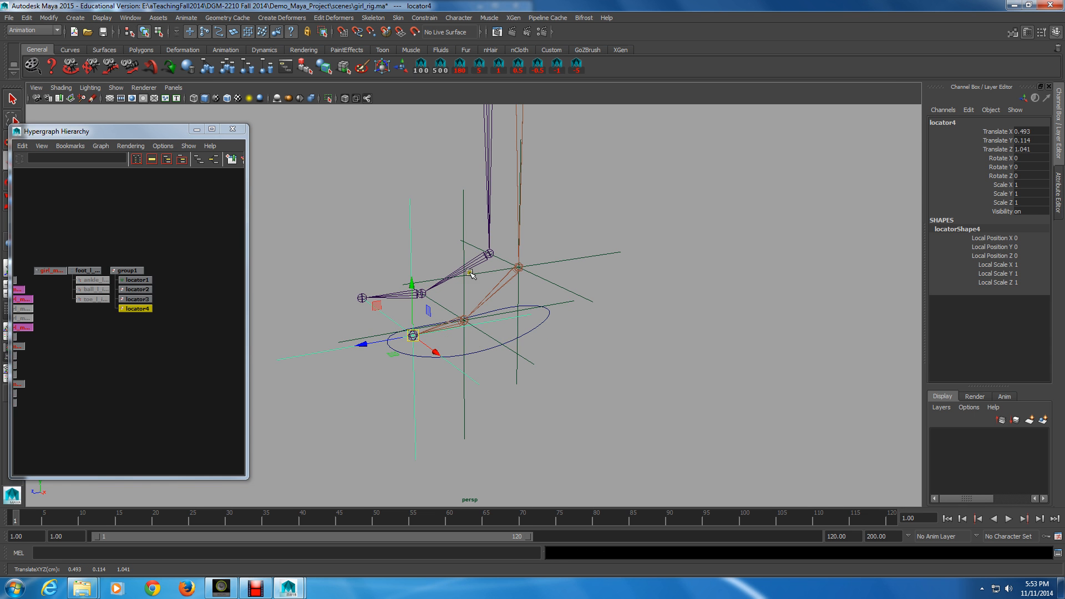
Step: Inspect the four locators' positions around the foot joints from several angles
{"action": "left_click_drag", "start_coordinate": [470, 274], "coordinate": [471, 286]}
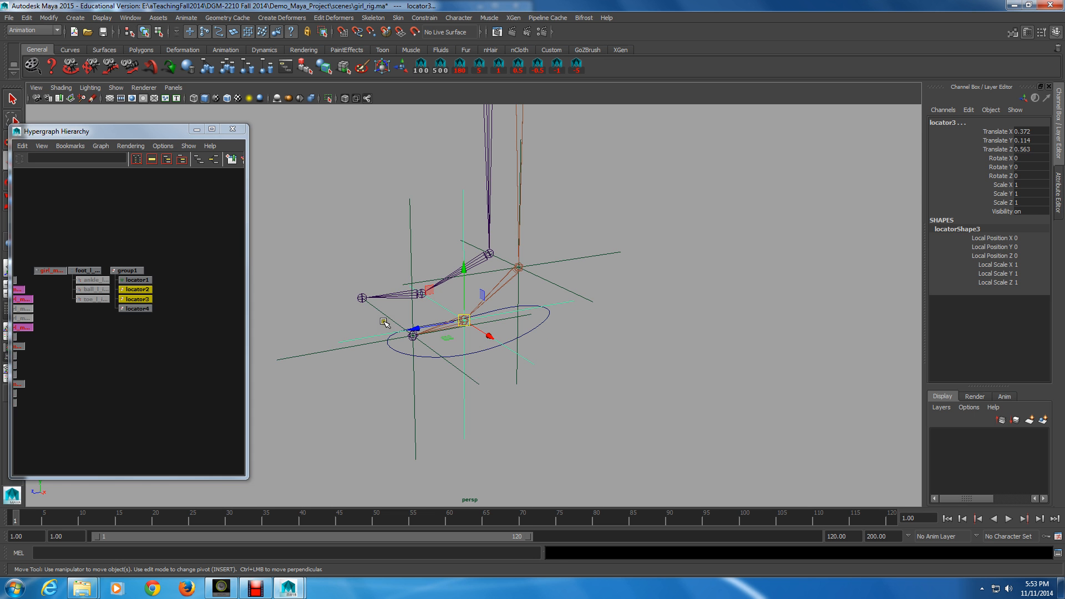
{"action": "left_click_drag", "start_coordinate": [384, 322], "coordinate": [420, 308]}
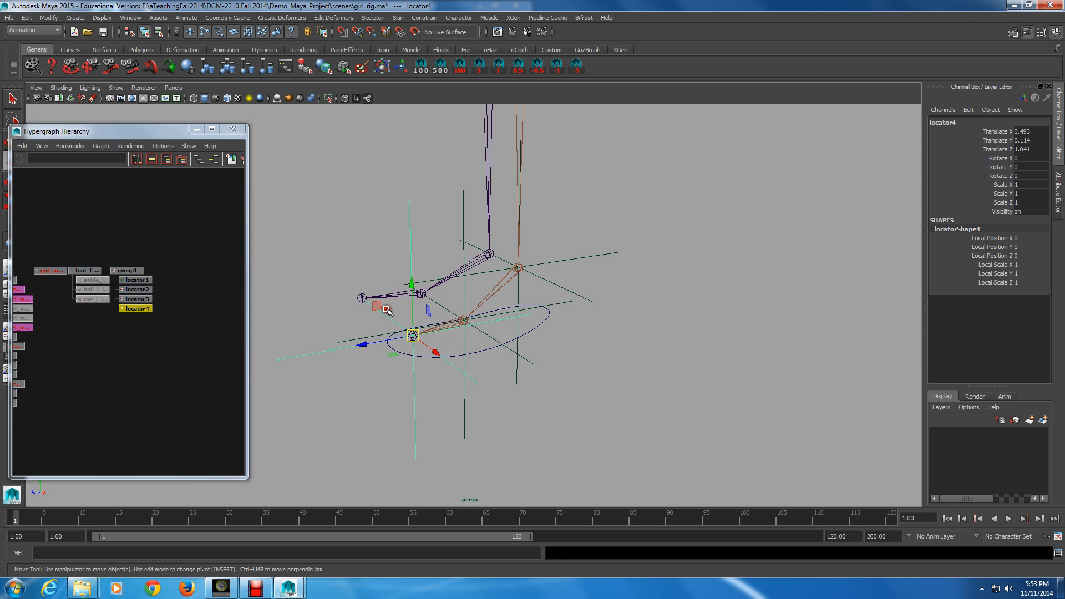
{"action": "left_click", "coordinate": [519, 253]}
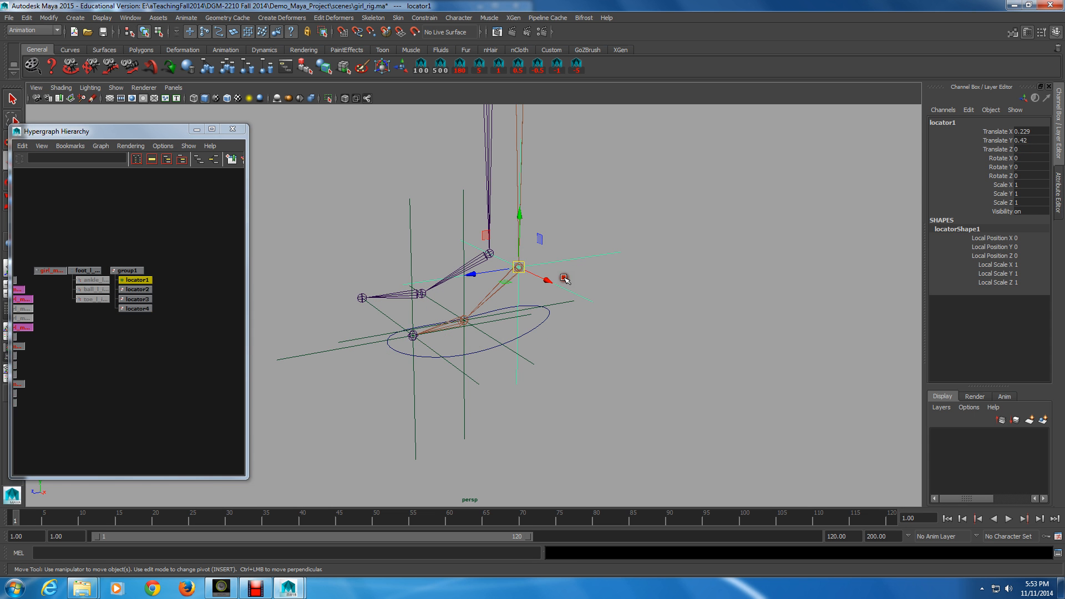
{"action": "left_click", "coordinate": [421, 302]}
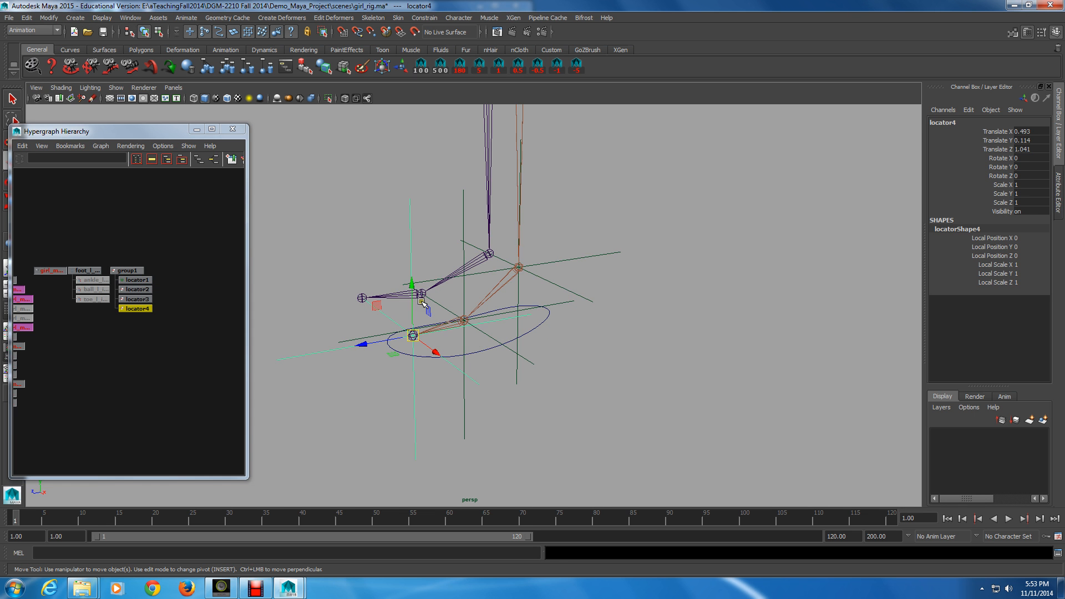
{"action": "left_click", "coordinate": [586, 257]}
{"action": "left_click_drag", "start_coordinate": [586, 257], "coordinate": [596, 300], "text": "alt"}
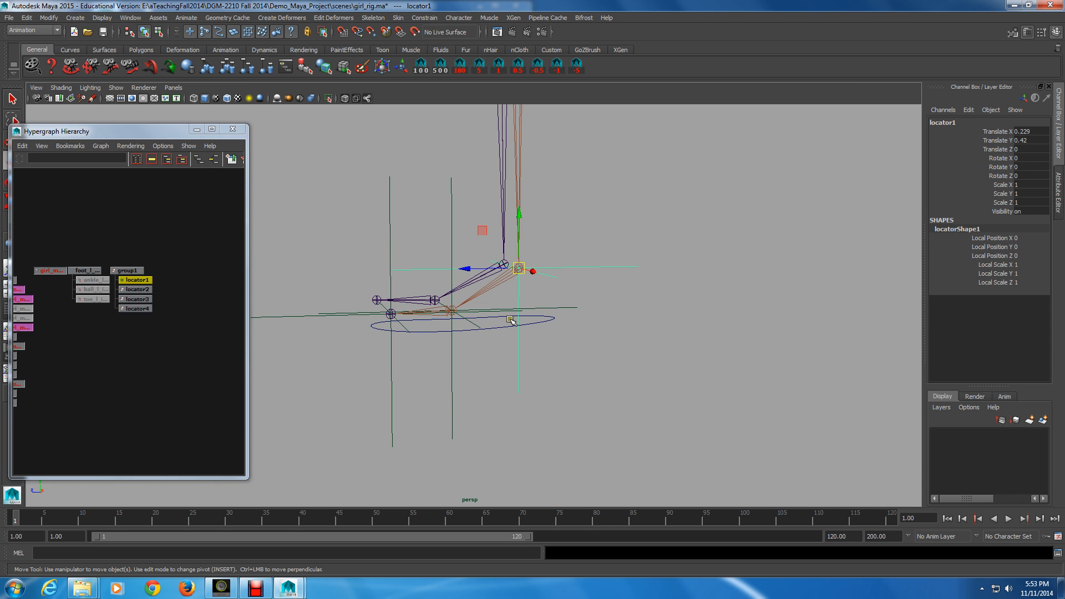
{"action": "right_click_drag", "start_coordinate": [511, 320], "coordinate": [439, 316], "text": "alt"}
{"action": "left_click_drag", "start_coordinate": [439, 316], "coordinate": [439, 350], "text": "alt"}
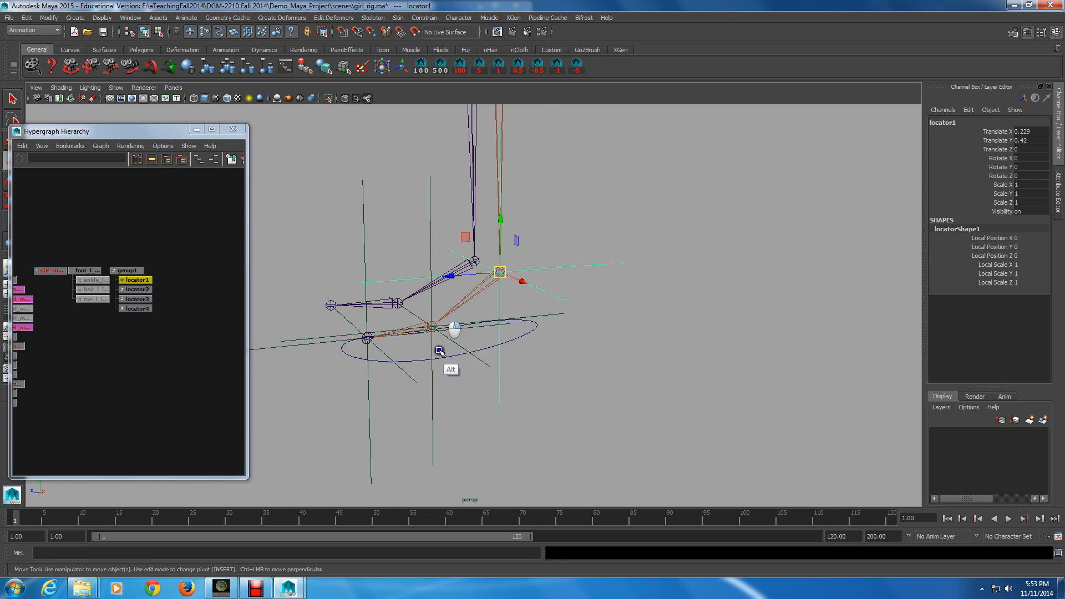
{"action": "middle_click_drag", "start_coordinate": [439, 351], "coordinate": [423, 354], "text": "alt"}
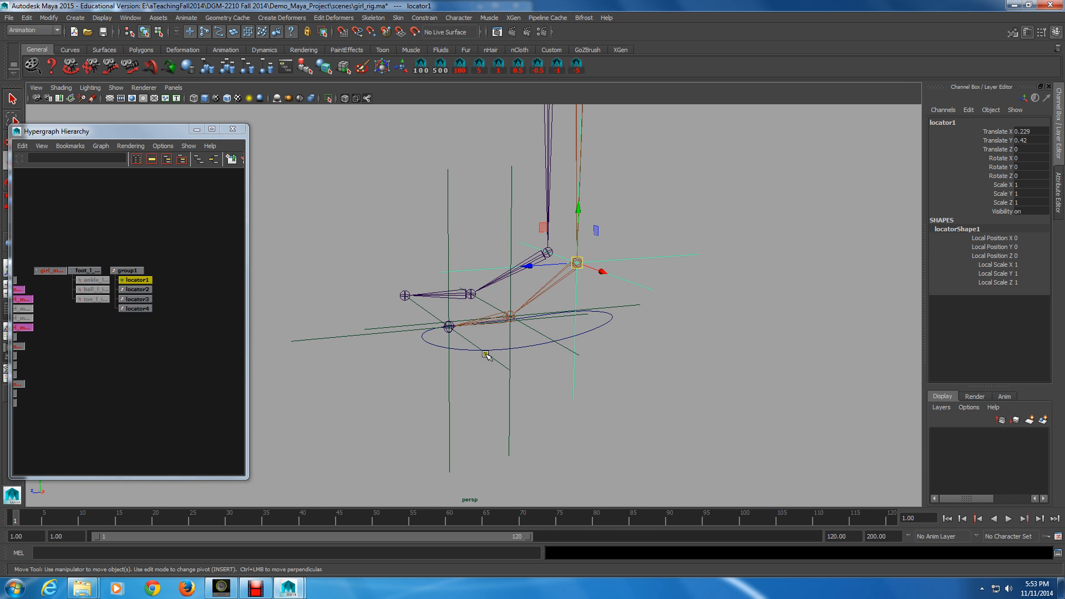
{"action": "key", "text": "alt"}
{"action": "left_click_drag", "start_coordinate": [486, 346], "coordinate": [460, 341], "text": "alt"}
{"action": "right_click_drag", "start_coordinate": [461, 341], "coordinate": [457, 383], "text": "alt"}
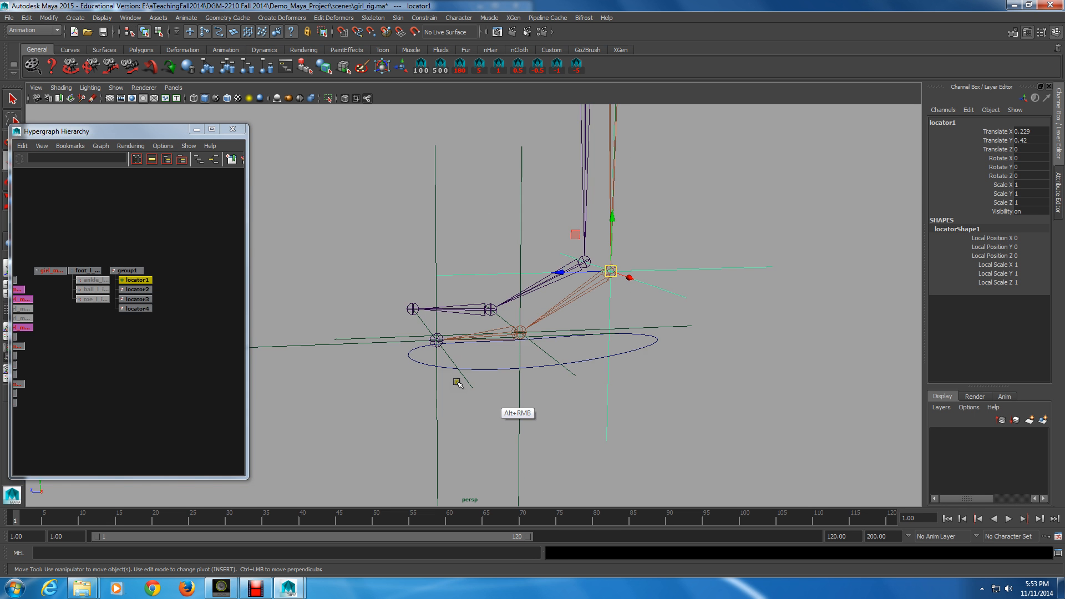
{"action": "left_click_drag", "start_coordinate": [457, 383], "coordinate": [465, 392], "text": "alt"}
Step: Select the toe locator and turn polygon mesh display back on in the viewport
{"action": "left_click", "coordinate": [445, 306]}
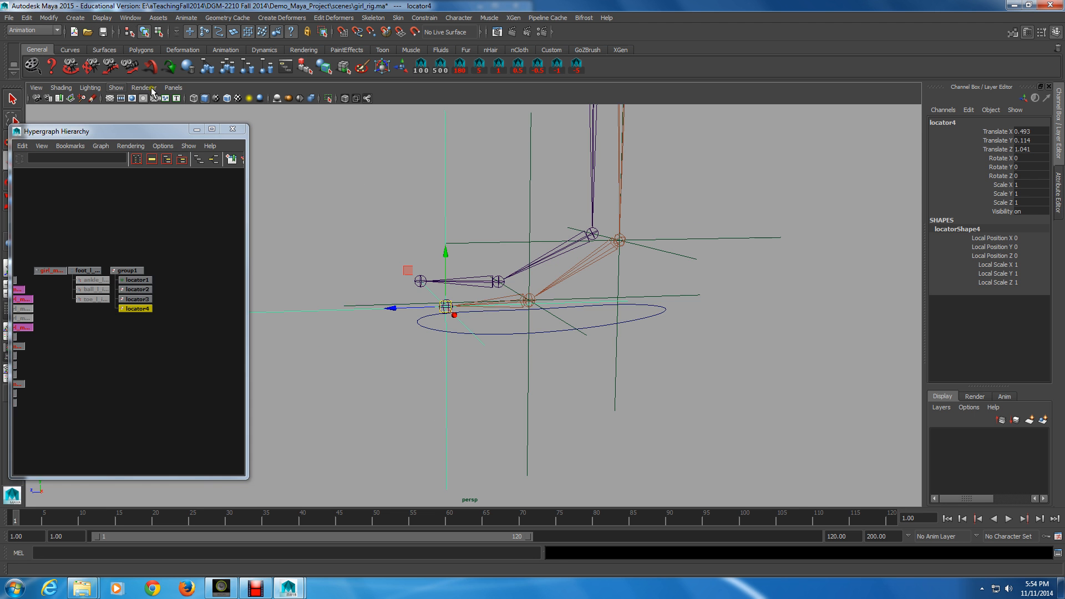
{"action": "left_click", "coordinate": [116, 88]}
{"action": "left_click", "coordinate": [132, 180]}
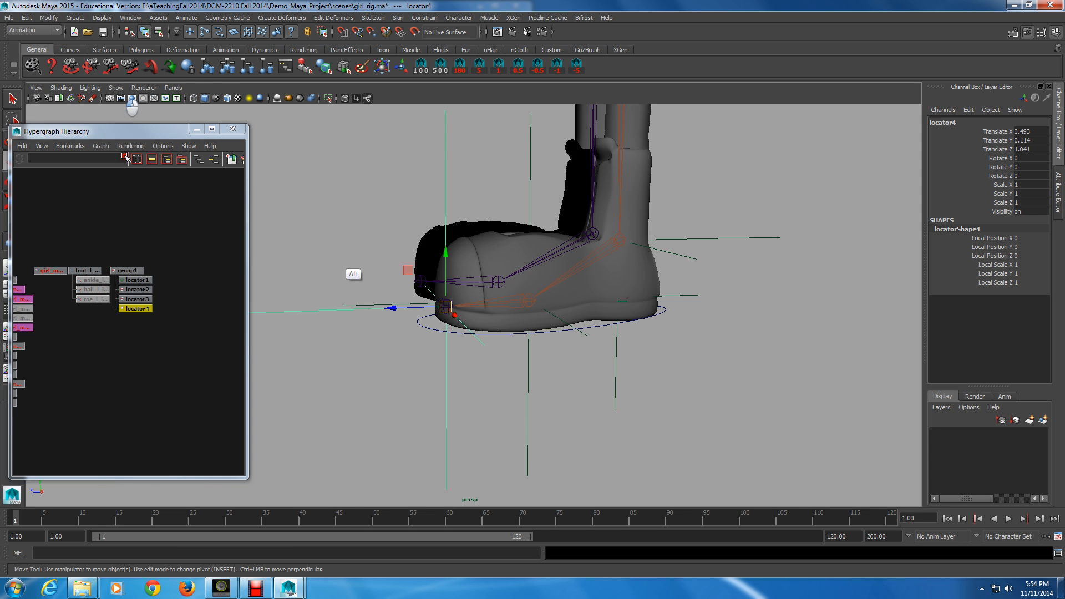
Step: Move the toe locator down to ground level at the front tip of the shoe
{"action": "left_click_drag", "start_coordinate": [345, 284], "coordinate": [315, 235], "text": "alt"}
{"action": "left_click_drag", "start_coordinate": [382, 278], "coordinate": [368, 280]}
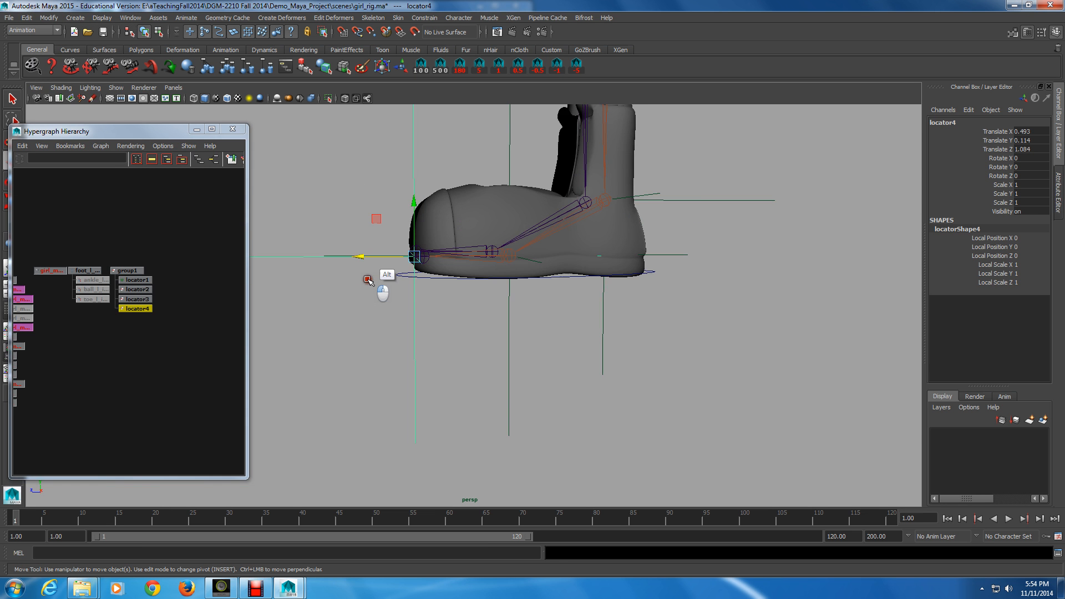
{"action": "right_click_drag", "start_coordinate": [368, 280], "coordinate": [372, 264], "text": "alt"}
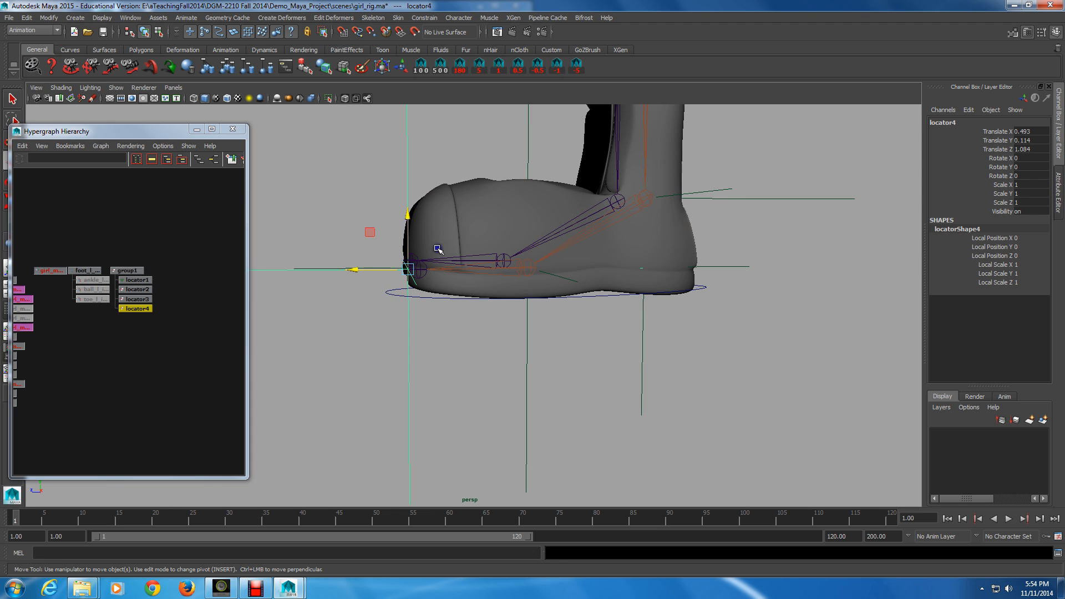
{"action": "left_click_drag", "start_coordinate": [409, 204], "coordinate": [411, 233]}
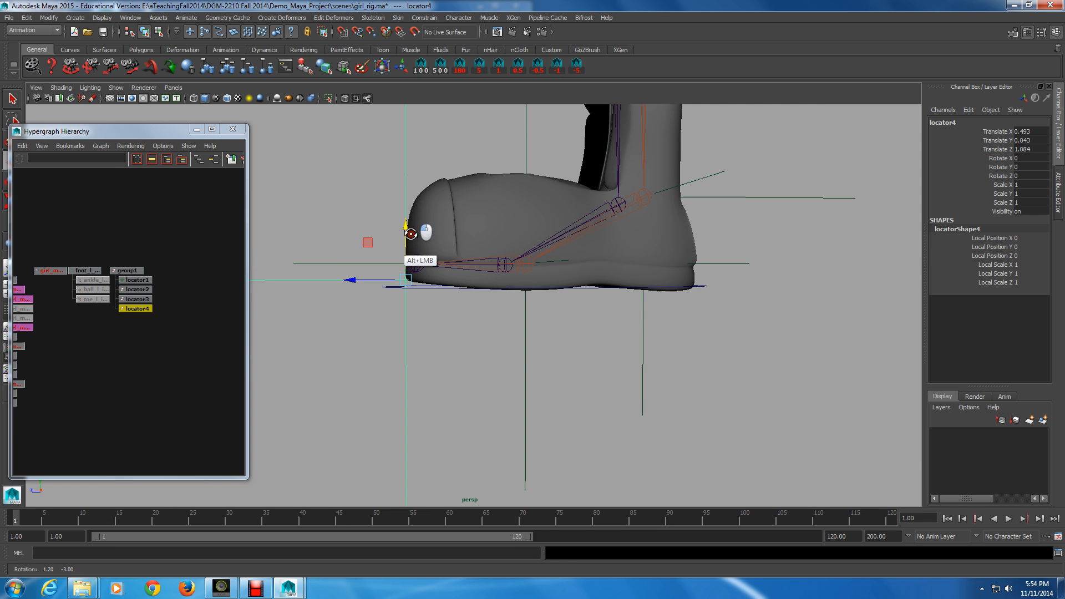
{"action": "right_click_drag", "start_coordinate": [410, 234], "coordinate": [580, 278], "text": "alt"}
{"action": "right_click_drag", "start_coordinate": [395, 243], "coordinate": [539, 291], "text": "alt"}
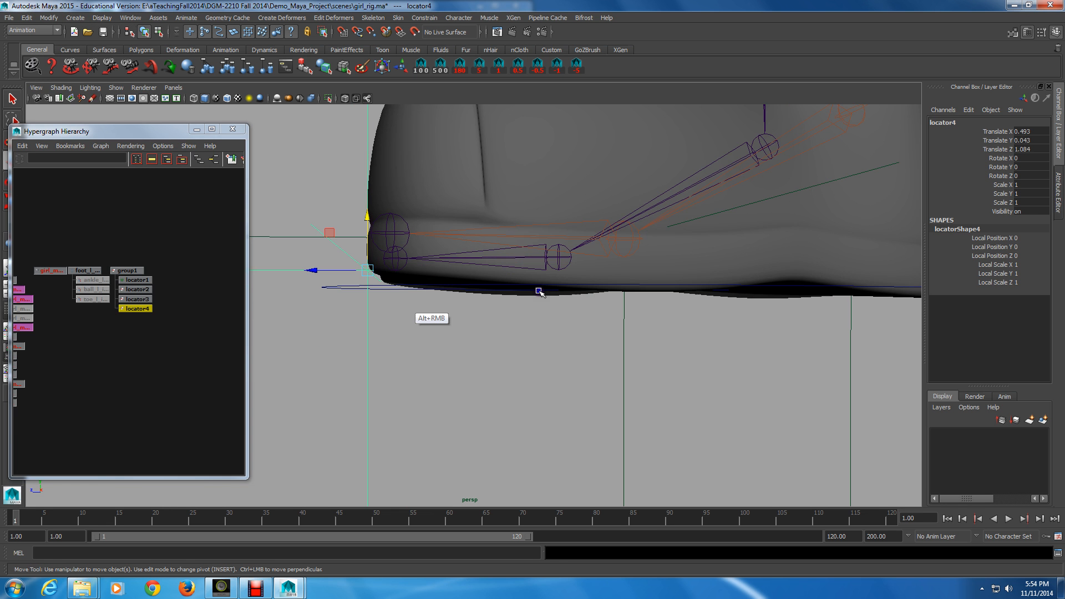
{"action": "left_click_drag", "start_coordinate": [538, 291], "coordinate": [346, 308], "text": "alt"}
{"action": "left_click", "coordinate": [346, 308]}
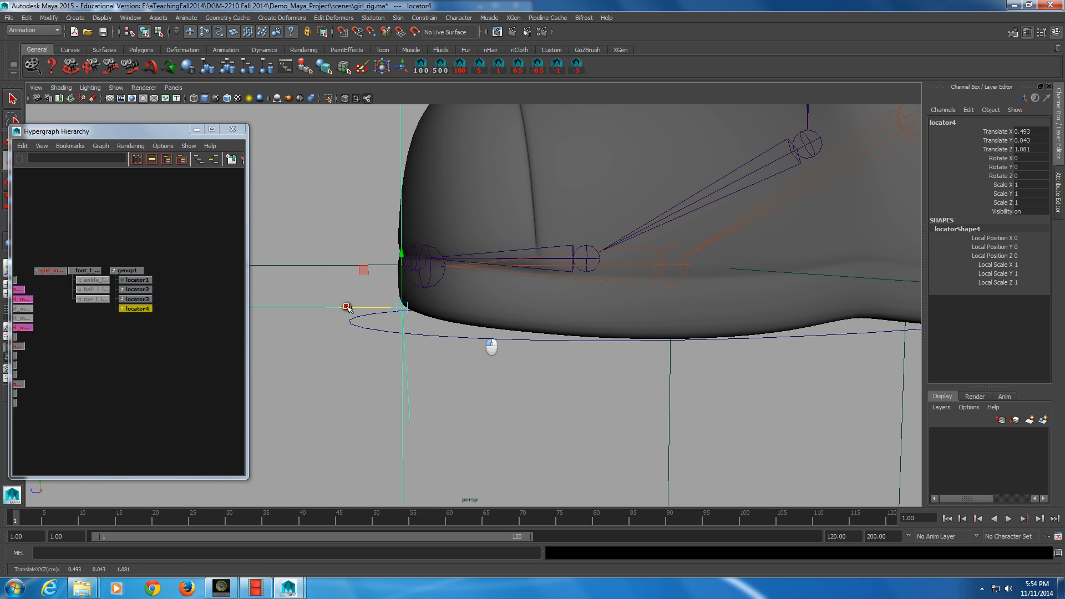
{"action": "left_click_drag", "start_coordinate": [413, 262], "coordinate": [405, 256]}
{"action": "left_click_drag", "start_coordinate": [350, 307], "coordinate": [490, 344]}
{"action": "key", "text": "alt"}
{"action": "mouse_move", "coordinate": [728, 329]}
{"action": "left_mouse_down"}
{"action": "mouse_move", "coordinate": [749, 334]}
{"action": "mouse_move", "coordinate": [729, 332]}
{"action": "left_mouse_up"}
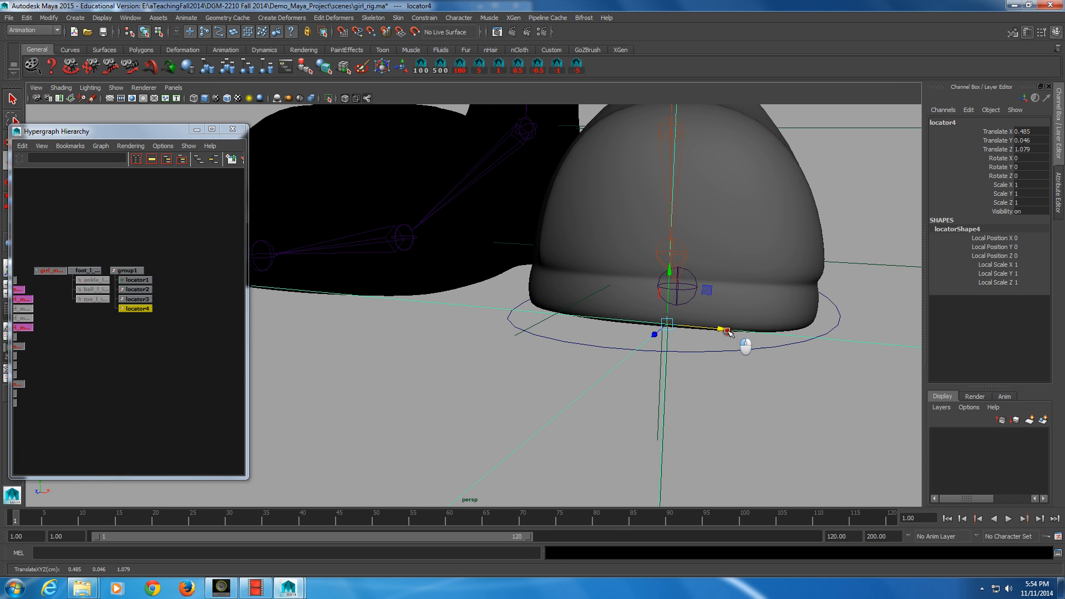
{"action": "left_click_drag", "start_coordinate": [655, 335], "coordinate": [656, 336]}
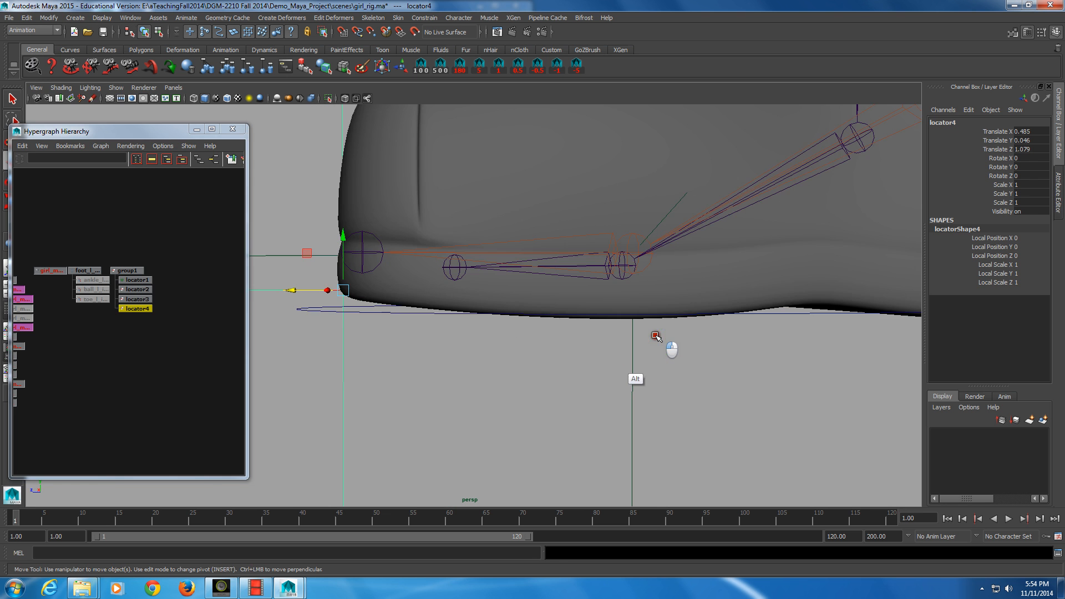
{"action": "middle_click_drag", "start_coordinate": [656, 336], "coordinate": [612, 362], "text": "alt"}
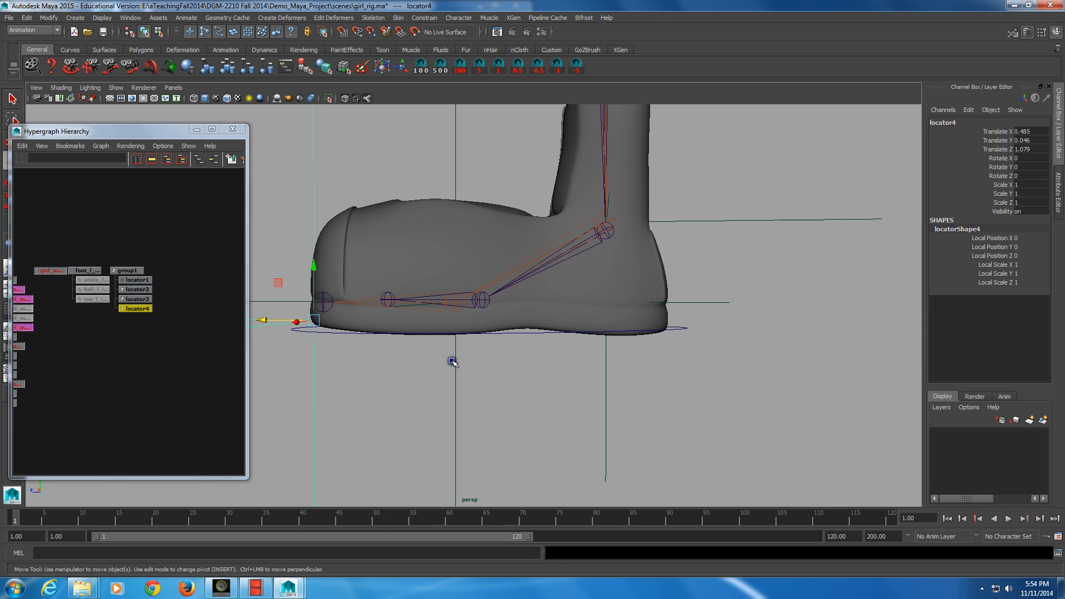
Step: Rename the ankle locator, locator1, as anle_l_loc
{"action": "left_click", "coordinate": [830, 220]}
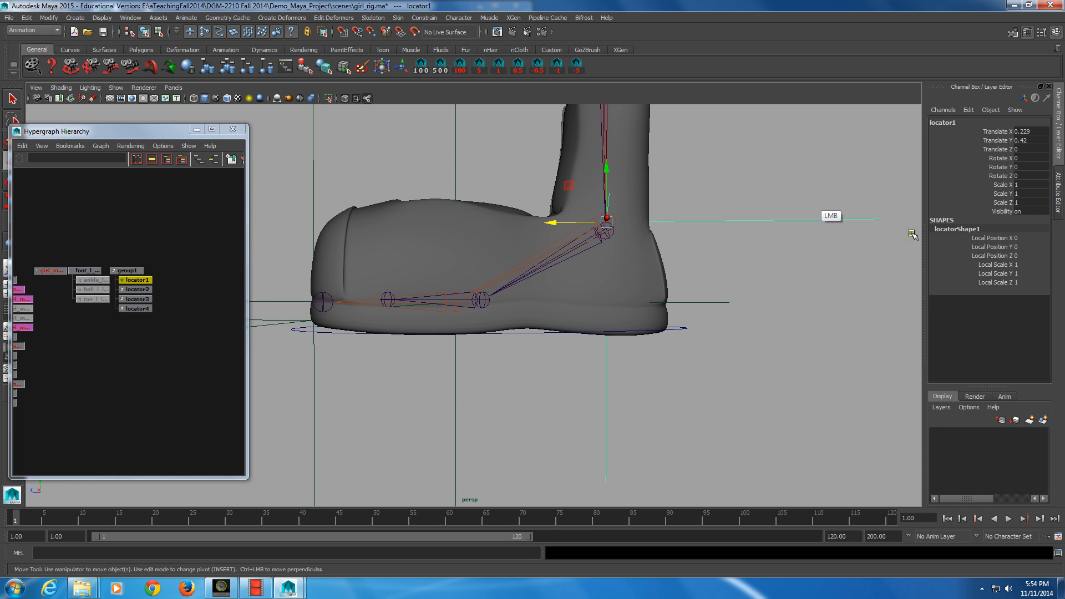
{"action": "left_click_drag", "start_coordinate": [912, 236], "coordinate": [782, 240], "text": "alt"}
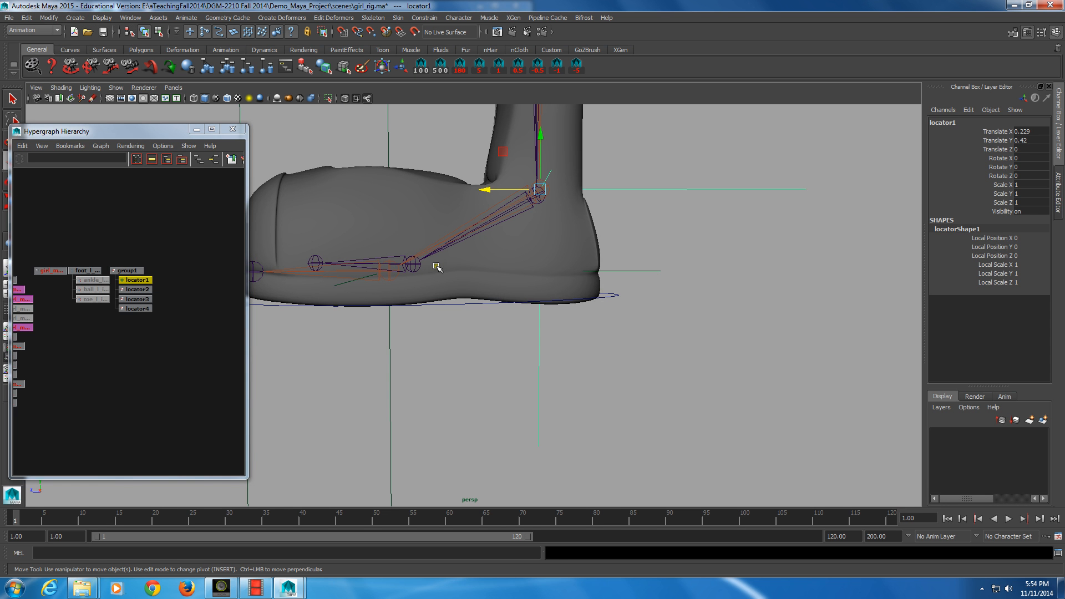
{"action": "key", "text": "alt"}
{"action": "middle_click_drag", "start_coordinate": [147, 303], "coordinate": [148, 320], "text": "alt"}
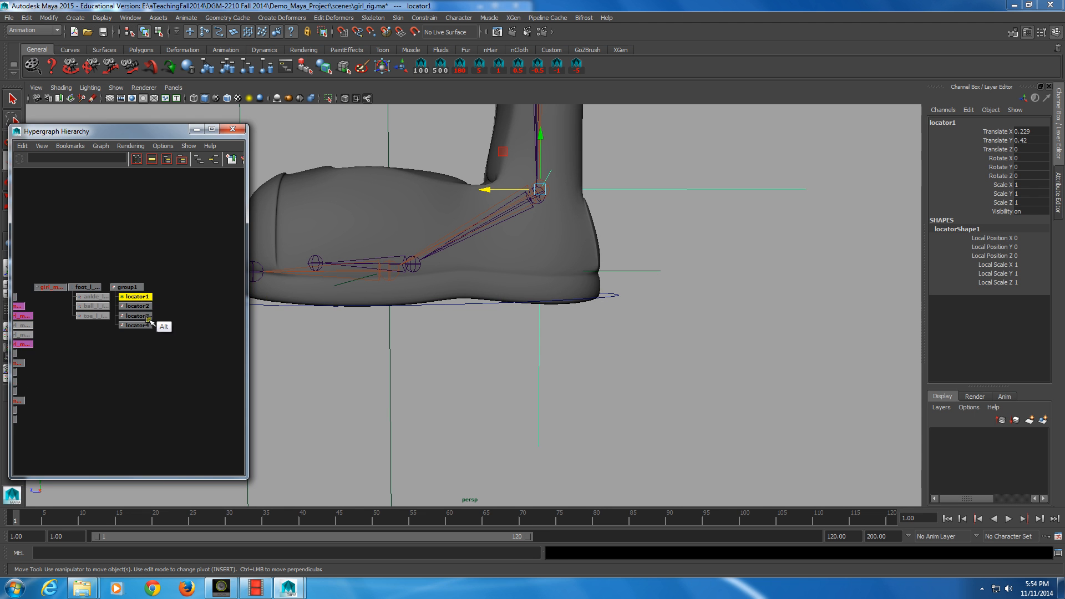
{"action": "key", "text": "ctrl"}
{"action": "double_click", "coordinate": [135, 296], "text": "ctrl"}
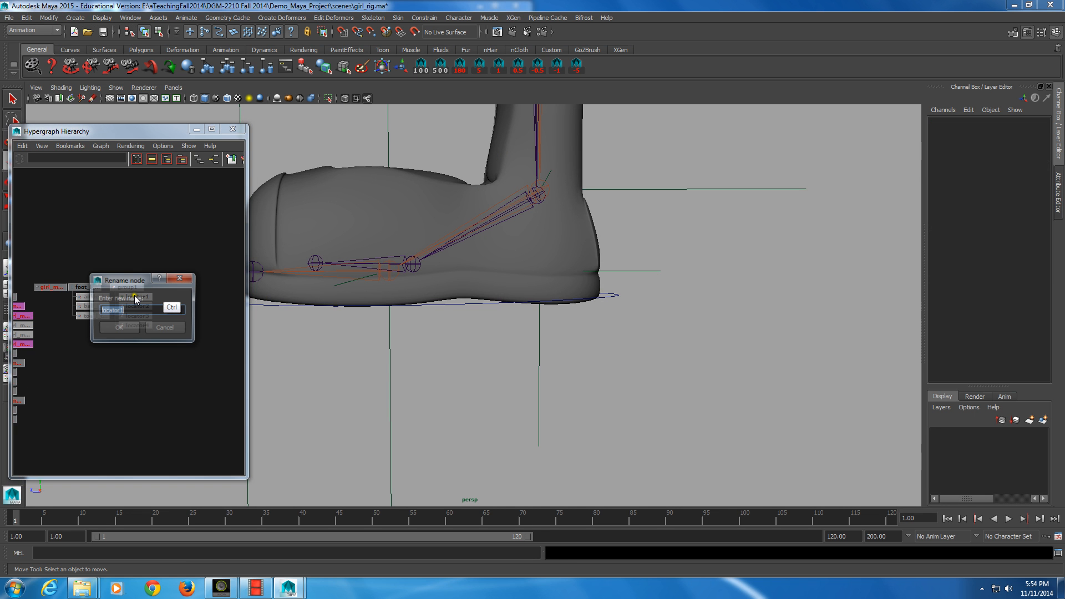
{"action": "type", "text": "a"}
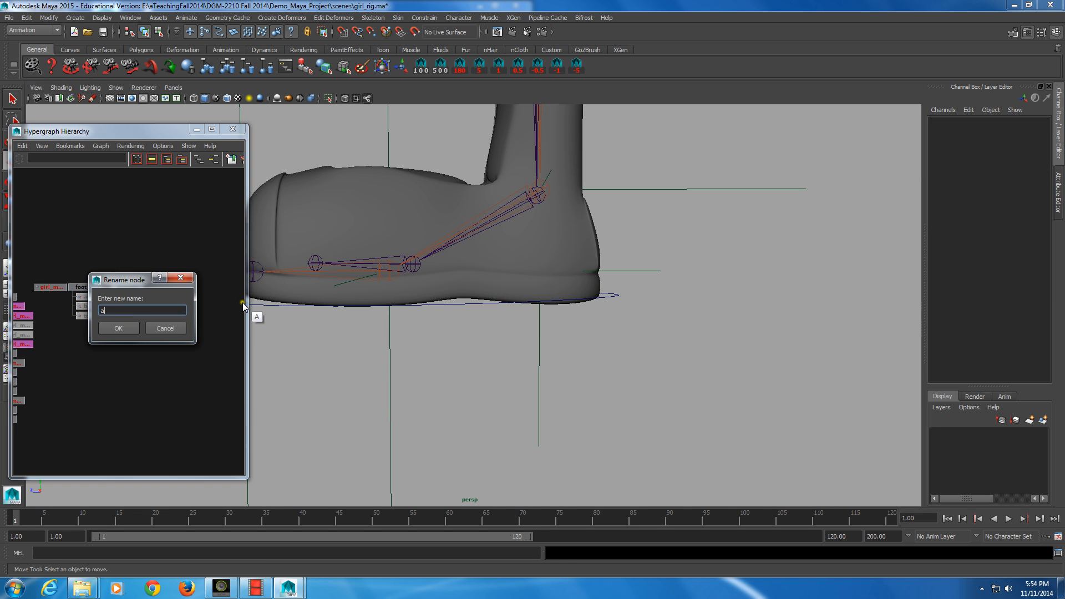
{"action": "type", "text": "nle_l_loc"}
{"action": "key", "text": "shift+Left"}
{"action": "key", "text": "shift+Left"}
{"action": "key", "text": "shift+Left"}
{"action": "key", "text": "shift+Left"}
{"action": "key", "text": "shift+Left"}
{"action": "key", "text": "shift+Left"}
{"action": "key", "text": "ctrl+c"}
{"action": "key", "text": "Return"}
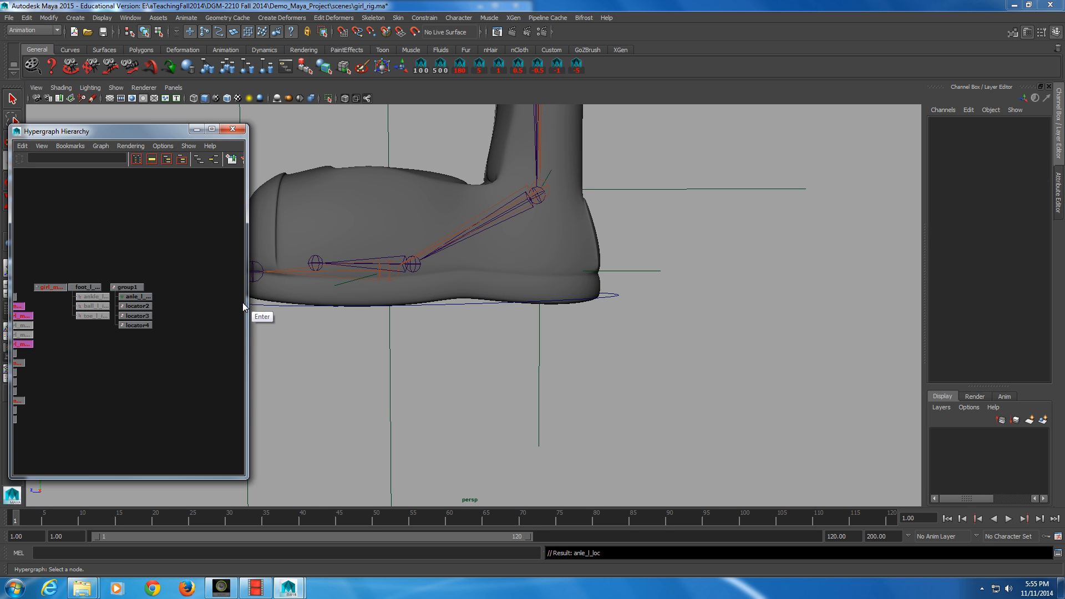
Step: Rename locator2 as ballBack_l_loc
{"action": "double_click", "coordinate": [148, 305], "text": "ctrl"}
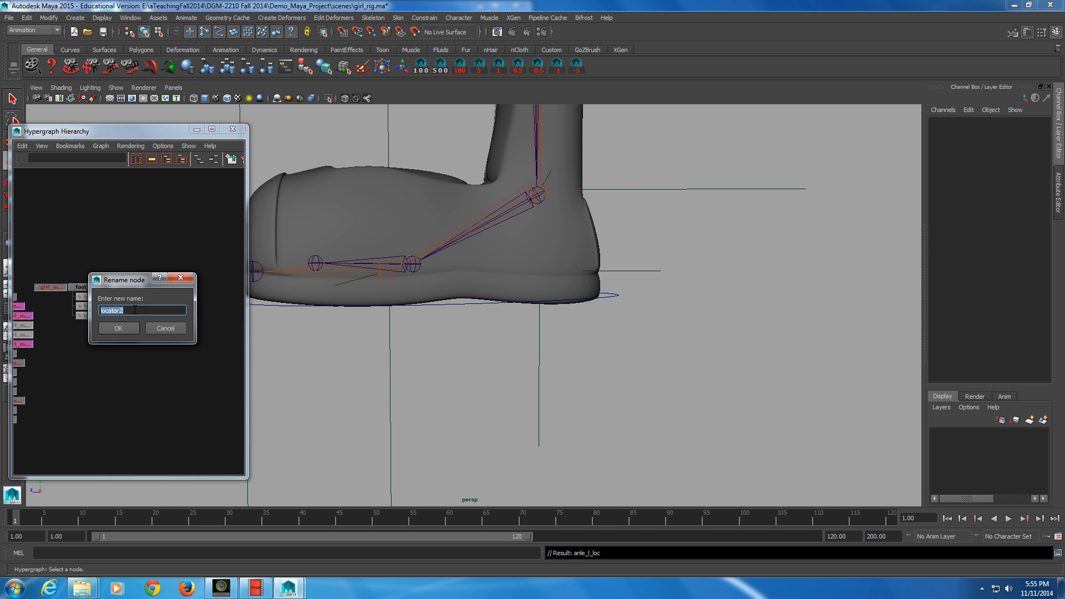
{"action": "type", "text": "ballBack"}
{"action": "key", "text": "ctrl"}
{"action": "key", "text": "ctrl+v"}
{"action": "key", "text": "Return"}
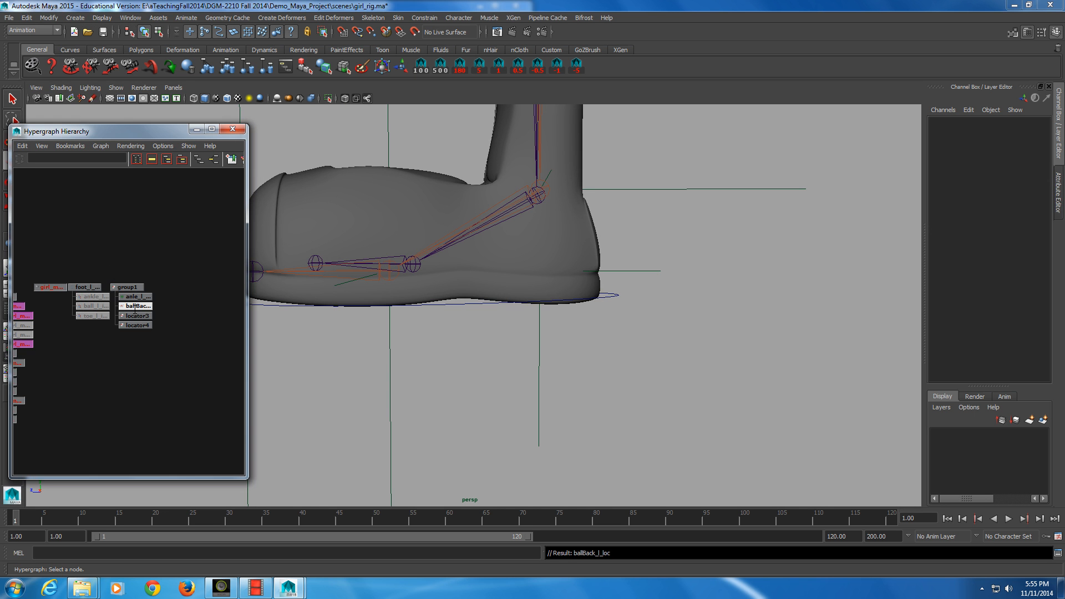
Step: Rename locator3 as ballForward_l_loc
{"action": "left_click", "coordinate": [134, 315]}
{"action": "key", "text": "ctrl"}
{"action": "double_click", "coordinate": [134, 316]}
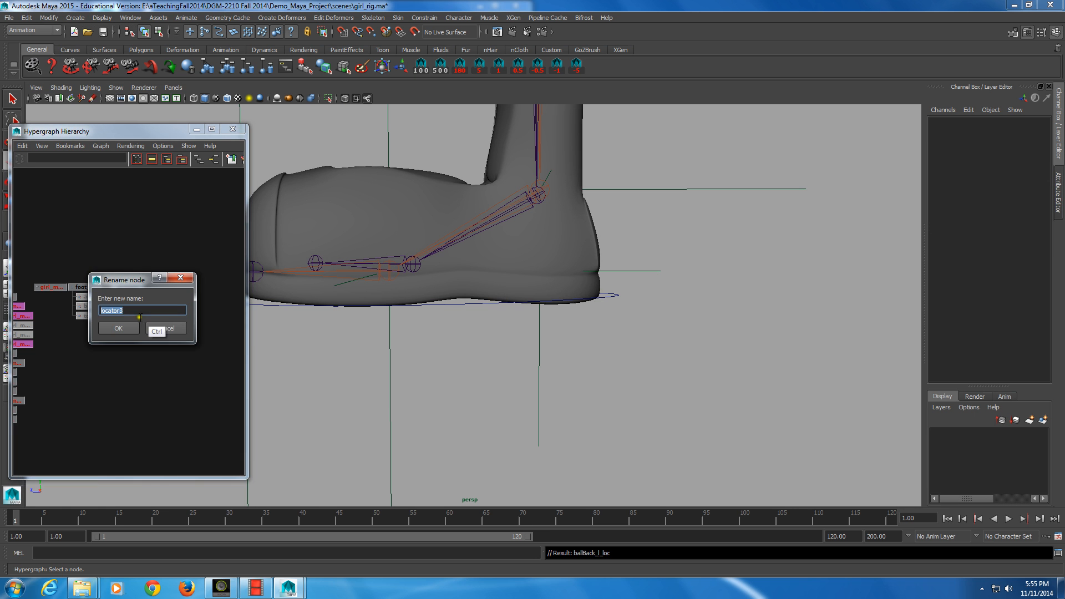
{"action": "type", "text": "ballForward"}
{"action": "key", "text": "Return"}
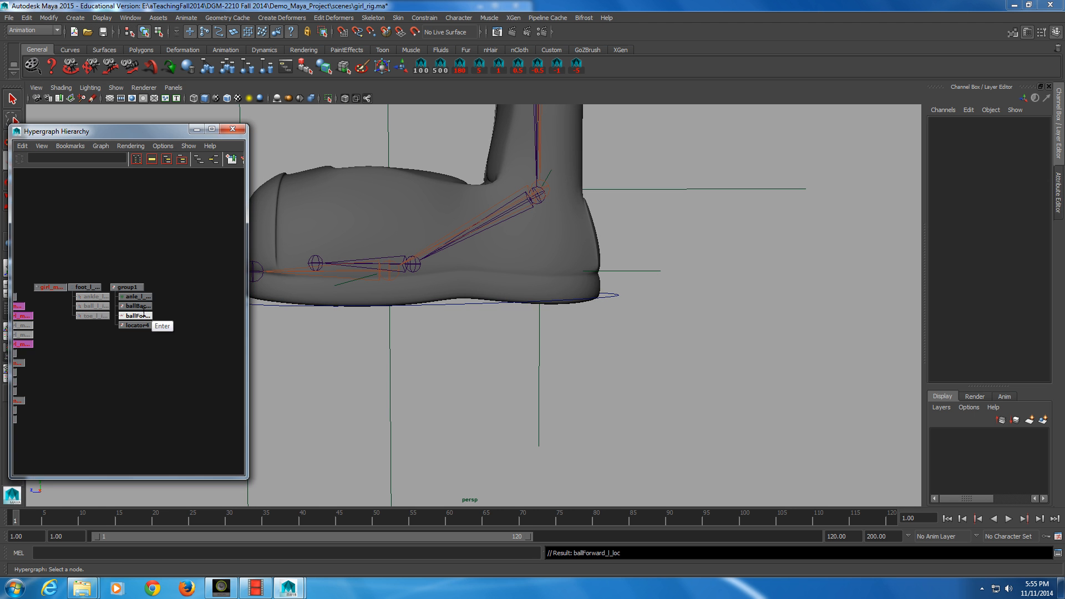
Step: Rename locator4 as toe_l_loc
{"action": "left_click", "coordinate": [144, 325]}
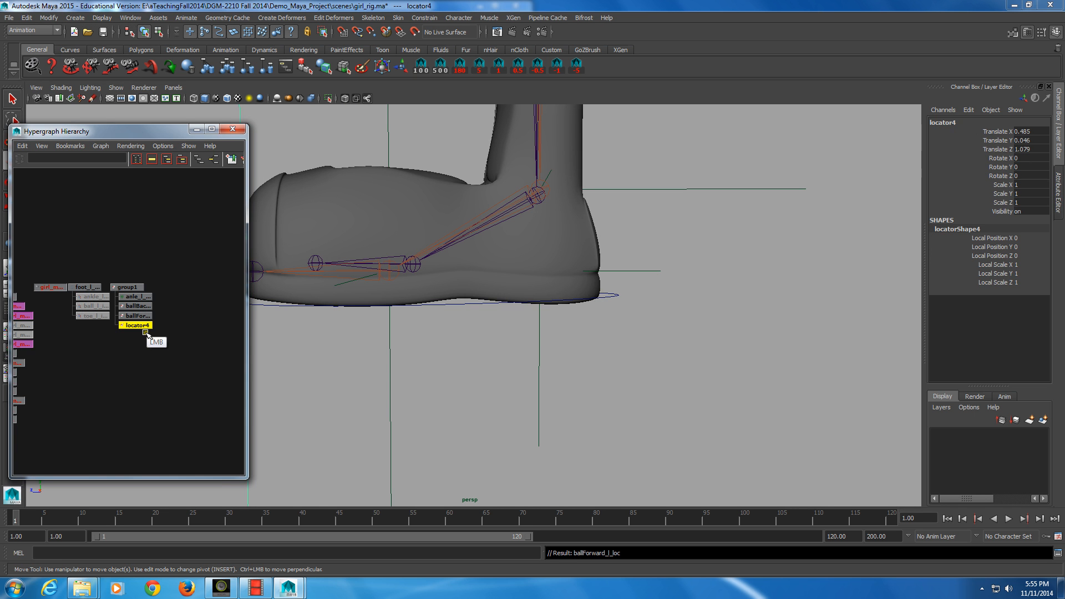
{"action": "double_click", "coordinate": [138, 327], "text": "ctrl"}
{"action": "type", "text": "t"}
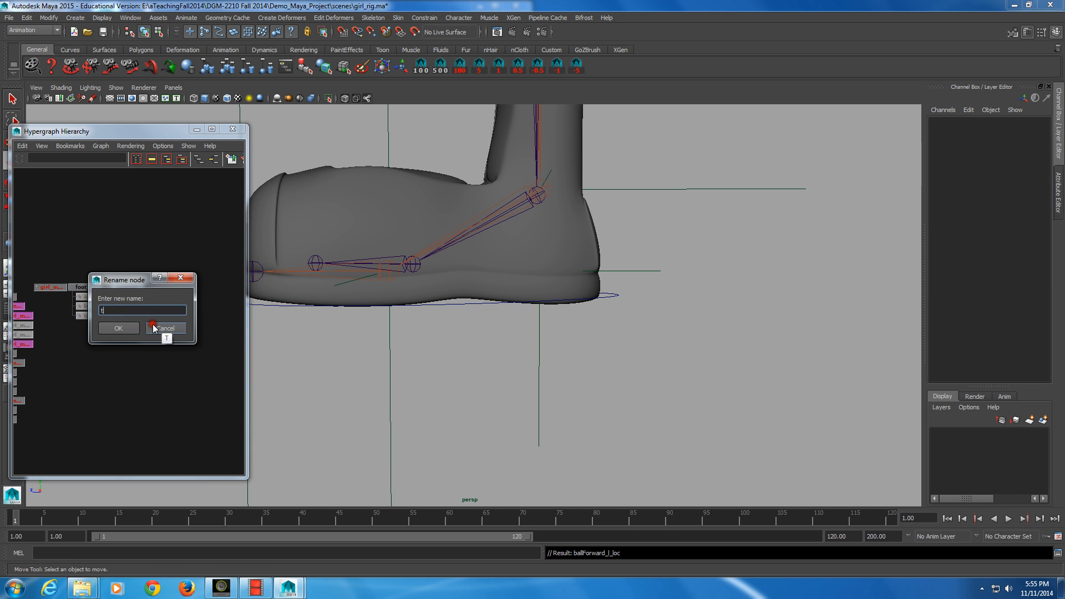
{"action": "type", "text": "oe_l_loc"}
{"action": "key", "text": "Return"}
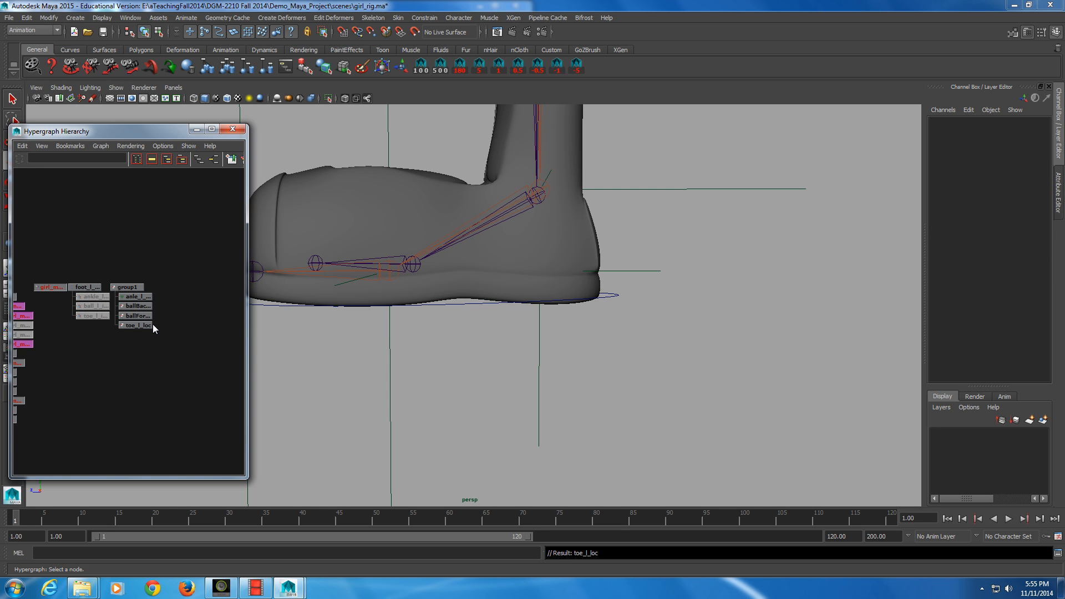
Step: Parent the four foot locators under the foot_l_anim control in the hierarchy
{"action": "left_click_drag", "start_coordinate": [324, 337], "coordinate": [410, 366], "text": "alt"}
{"action": "middle_click_drag", "start_coordinate": [411, 367], "coordinate": [454, 383], "text": "alt"}
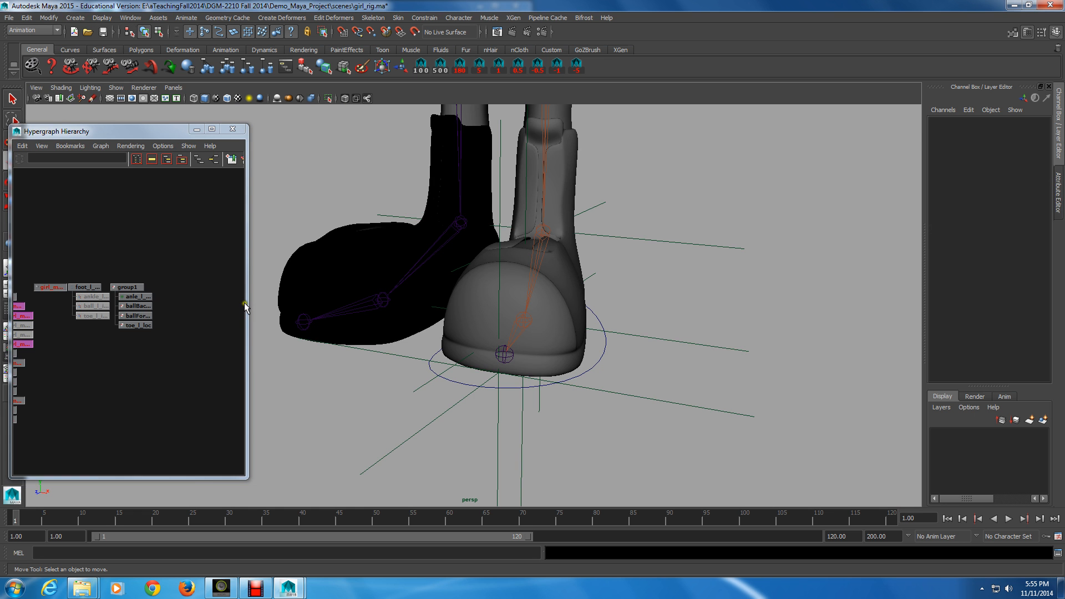
{"action": "middle_click_drag", "start_coordinate": [185, 304], "coordinate": [187, 285], "text": "alt"}
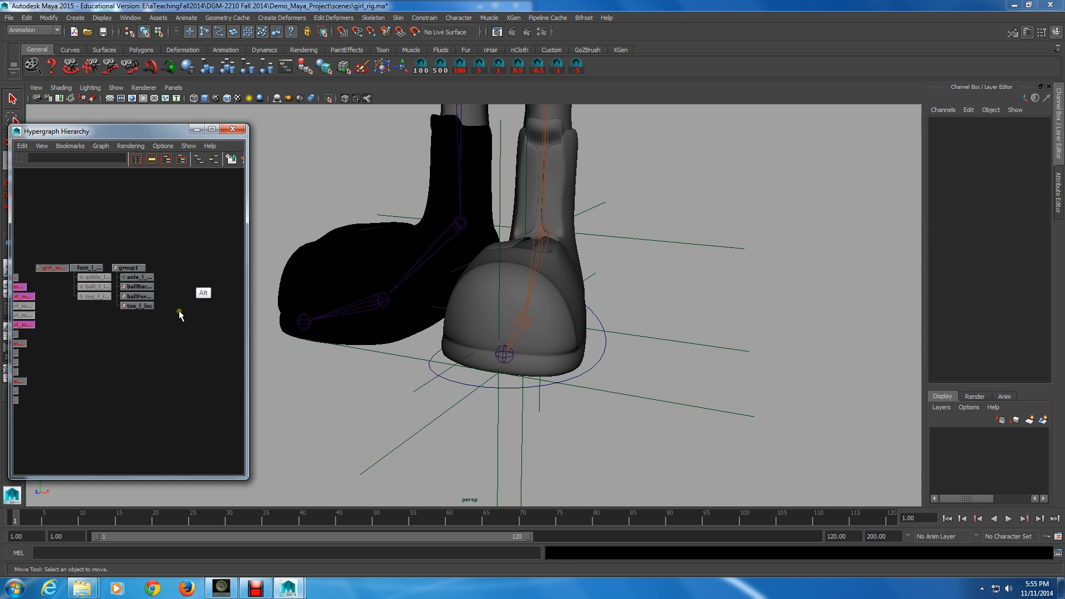
{"action": "left_click_drag", "start_coordinate": [516, 403], "coordinate": [464, 373], "text": "alt"}
{"action": "middle_click", "coordinate": [163, 307]}
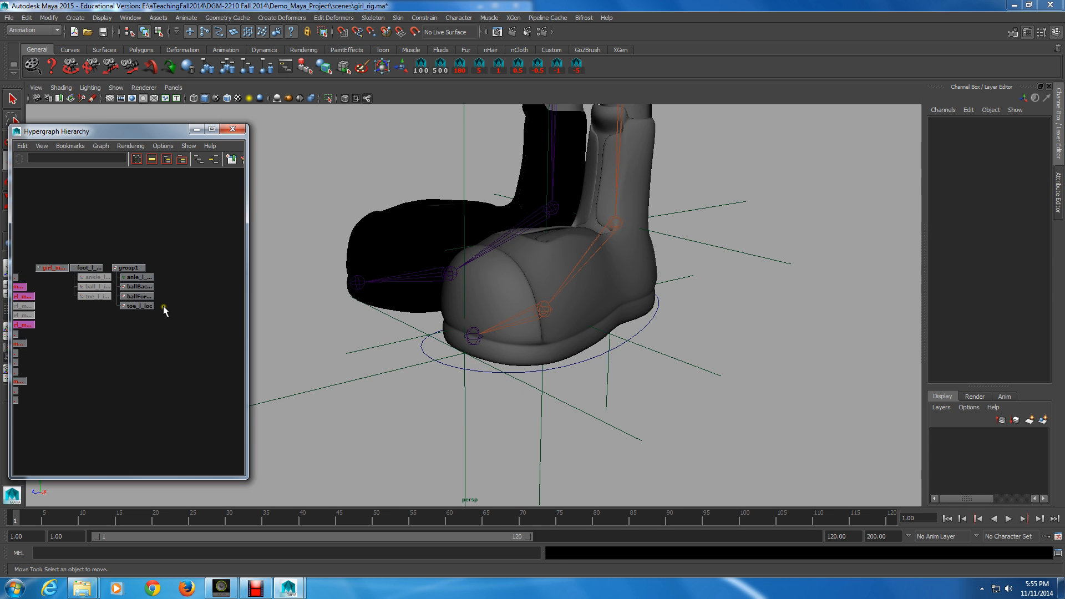
{"action": "left_click_drag", "start_coordinate": [128, 310], "coordinate": [160, 275]}
{"action": "middle_click_drag", "start_coordinate": [128, 306], "coordinate": [140, 280]}
{"action": "left_click", "coordinate": [139, 267]}
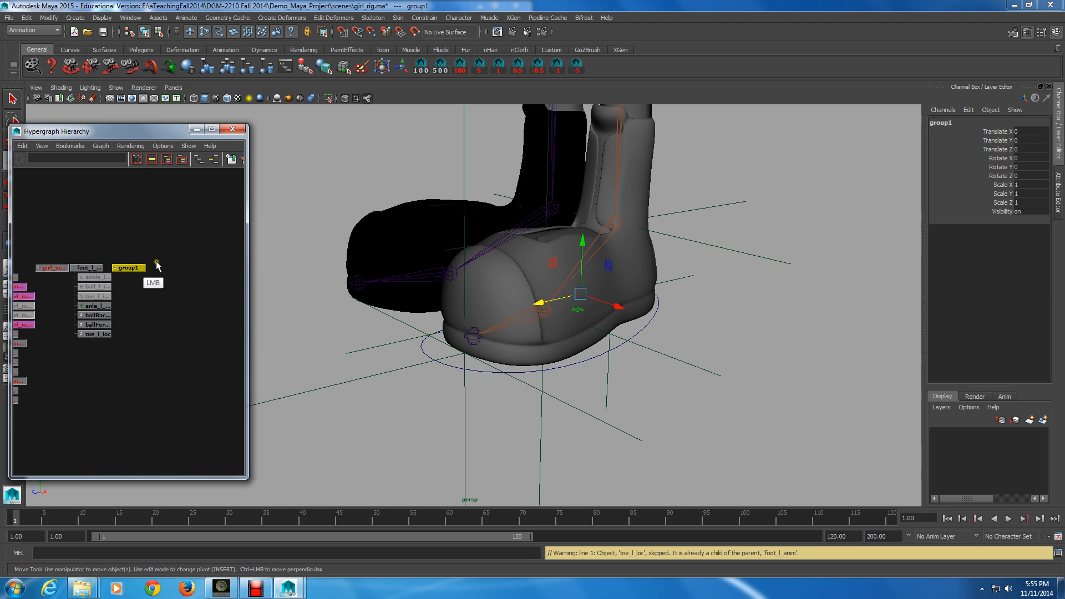
Step: Delete the empty group1 node and rebuild the hierarchy graph layout
{"action": "key", "text": "Delete"}
{"action": "key", "text": "alt"}
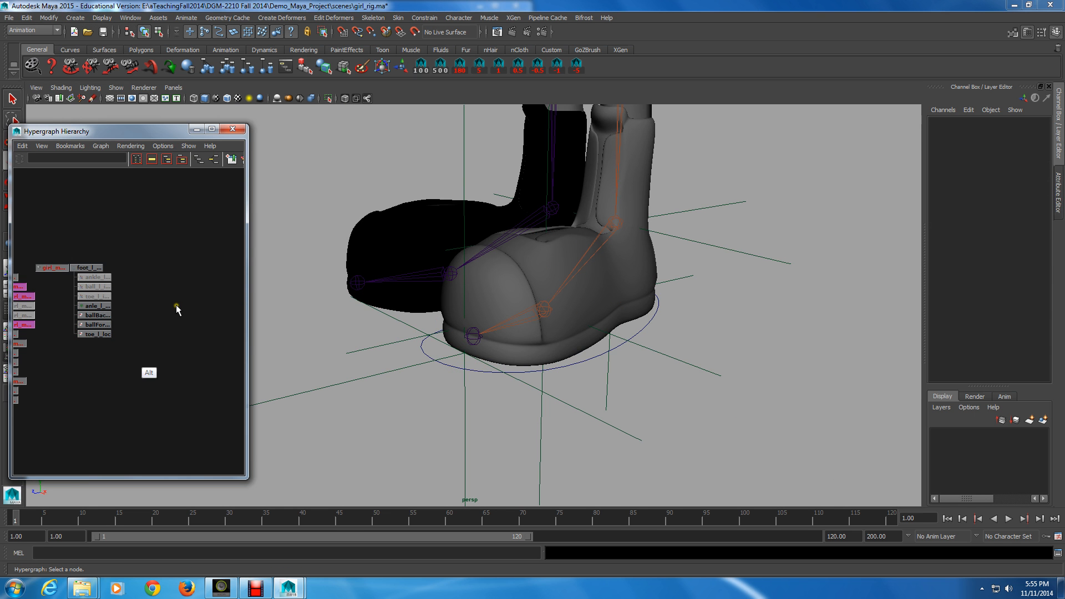
{"action": "right_click_drag", "start_coordinate": [176, 304], "coordinate": [214, 360], "text": "alt"}
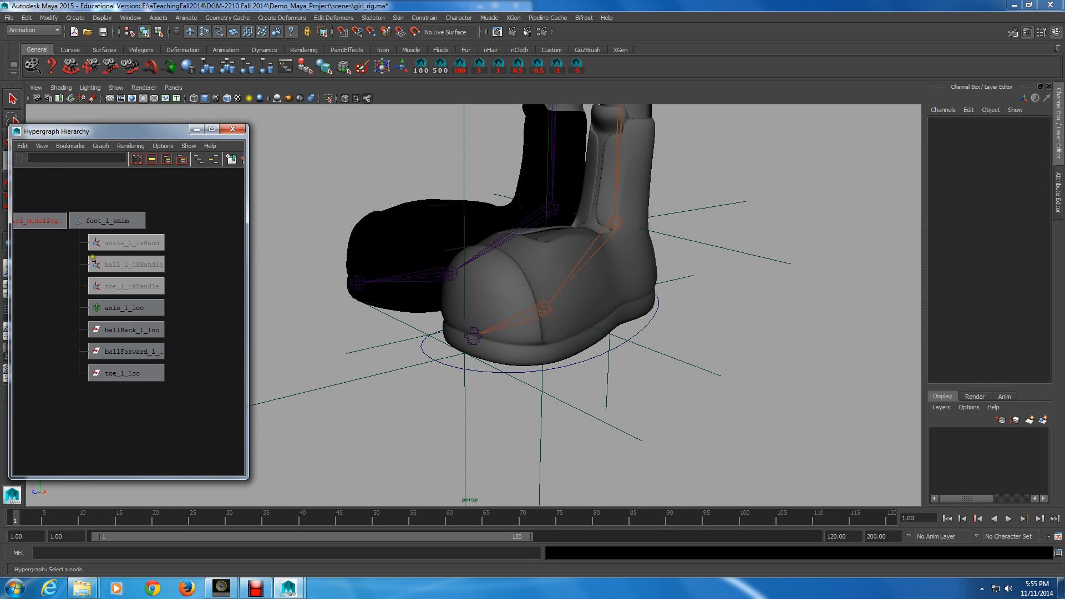
{"action": "left_click", "coordinate": [100, 147]}
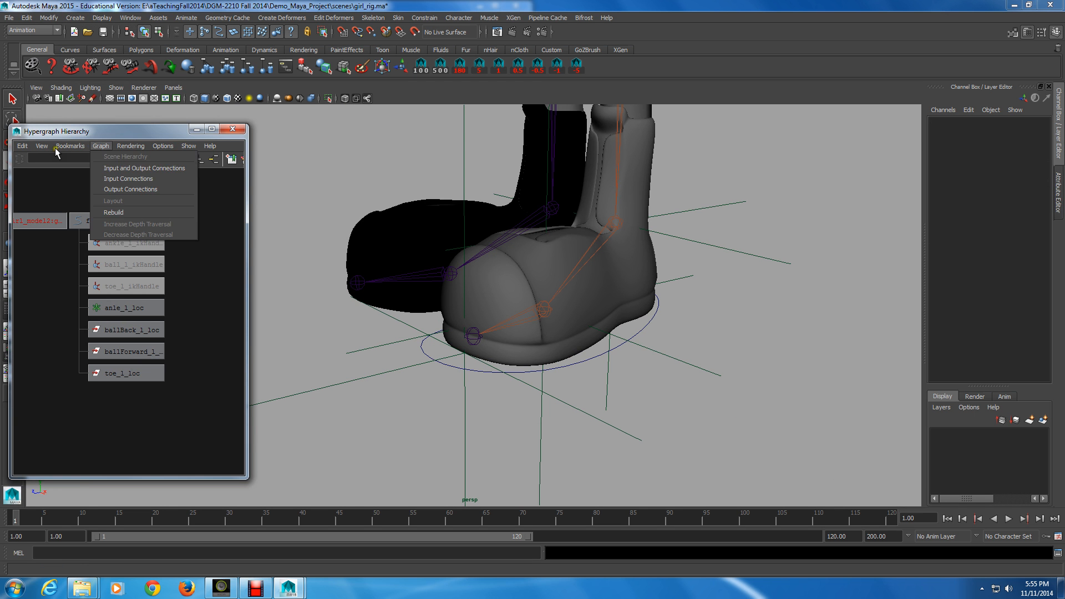
{"action": "left_click", "coordinate": [114, 212]}
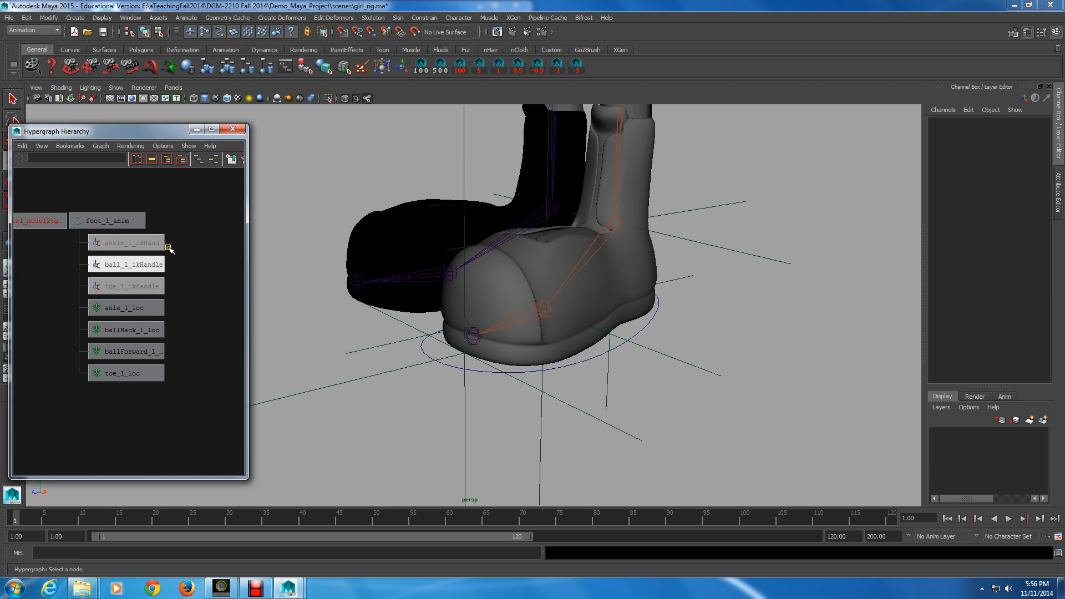
Step: Parent the three leg IK handles under toe_l_loc
{"action": "left_click", "coordinate": [142, 246]}
{"action": "left_click", "coordinate": [122, 246]}
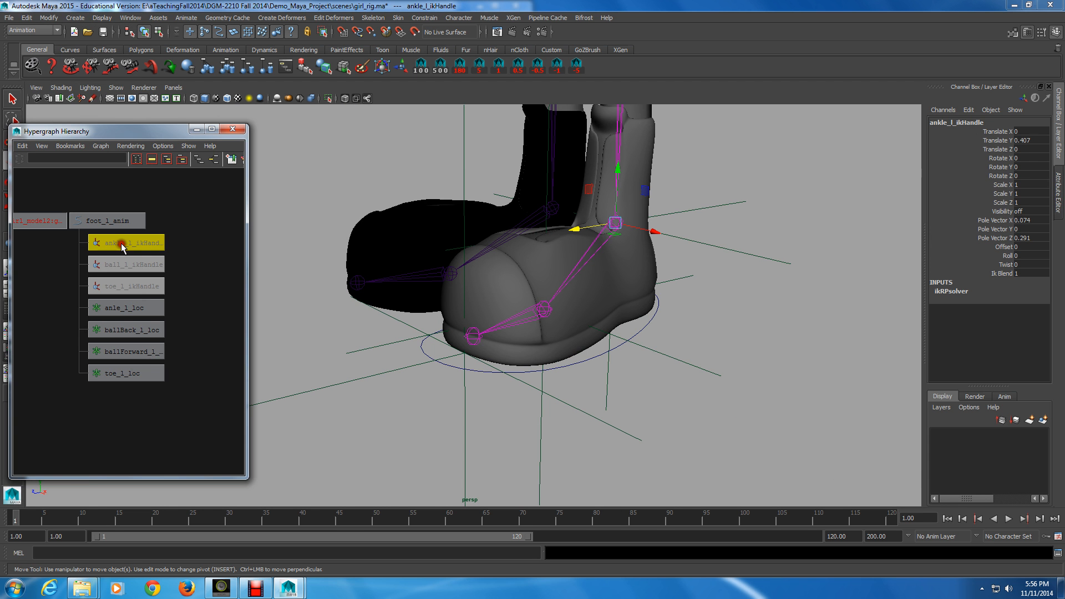
{"action": "left_click_drag", "start_coordinate": [121, 243], "coordinate": [121, 243]}
{"action": "middle_click_drag", "start_coordinate": [174, 241], "coordinate": [126, 373]}
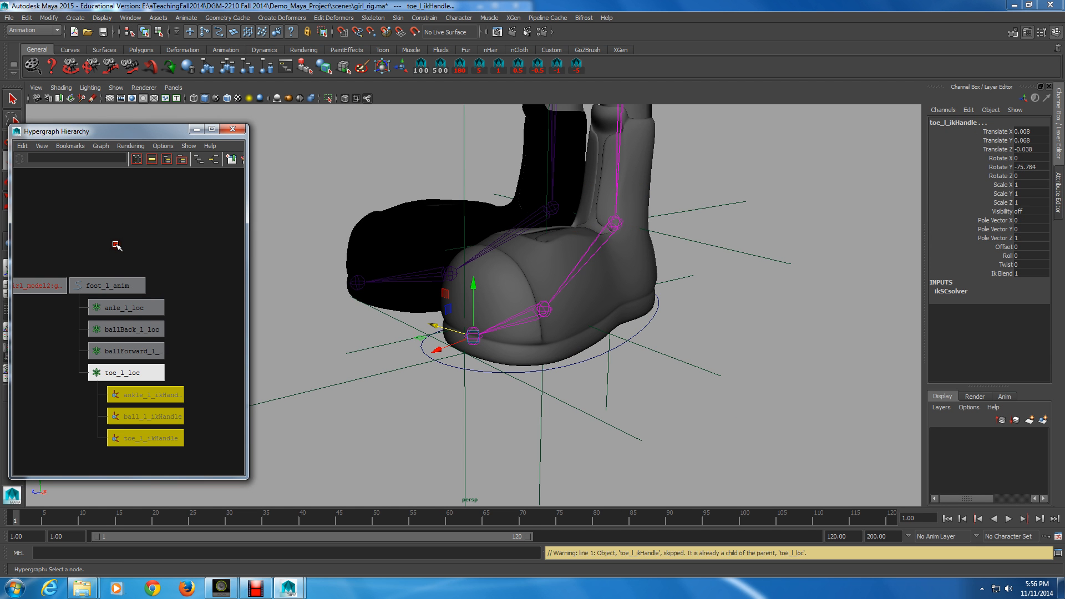
Step: Rotate toe_l_loc to test the foot roll, then undo the rotation
{"action": "left_click", "coordinate": [150, 374]}
{"action": "right_click_drag", "start_coordinate": [594, 431], "coordinate": [560, 434], "text": "alt"}
{"action": "left_click_drag", "start_coordinate": [561, 434], "coordinate": [410, 425], "text": "alt"}
{"action": "key", "text": "e"}
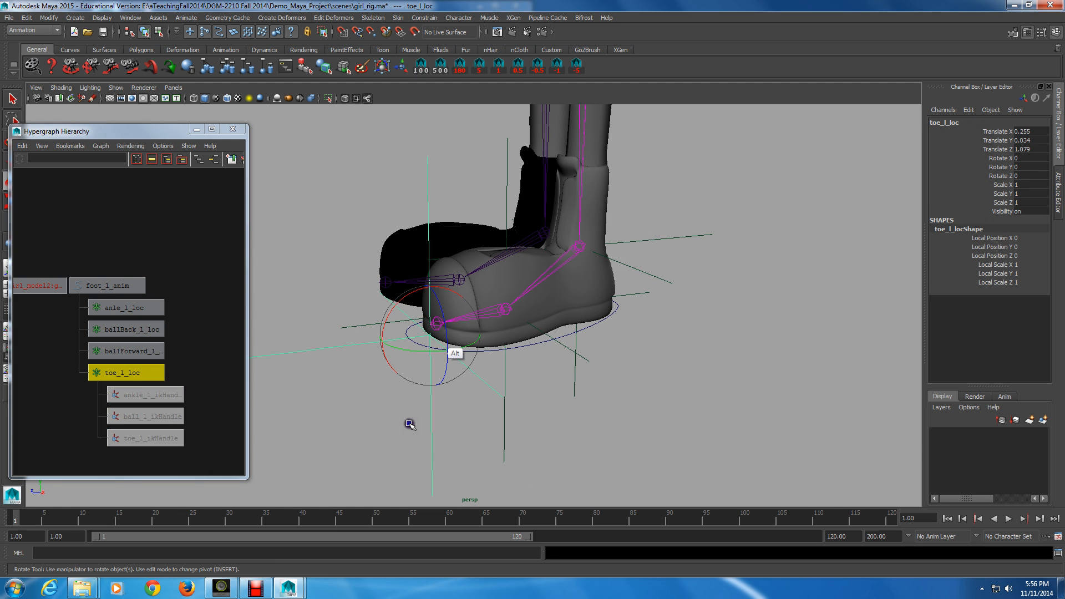
{"action": "left_click_drag", "start_coordinate": [434, 320], "coordinate": [375, 318]}
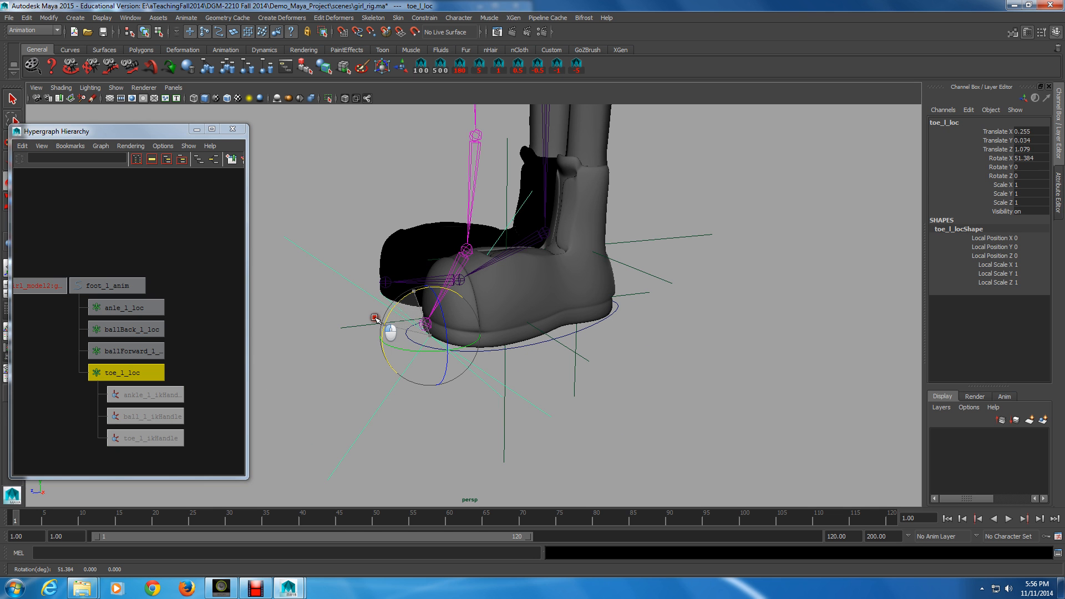
{"action": "left_click_drag", "start_coordinate": [375, 318], "coordinate": [407, 320]}
{"action": "key", "text": "z"}
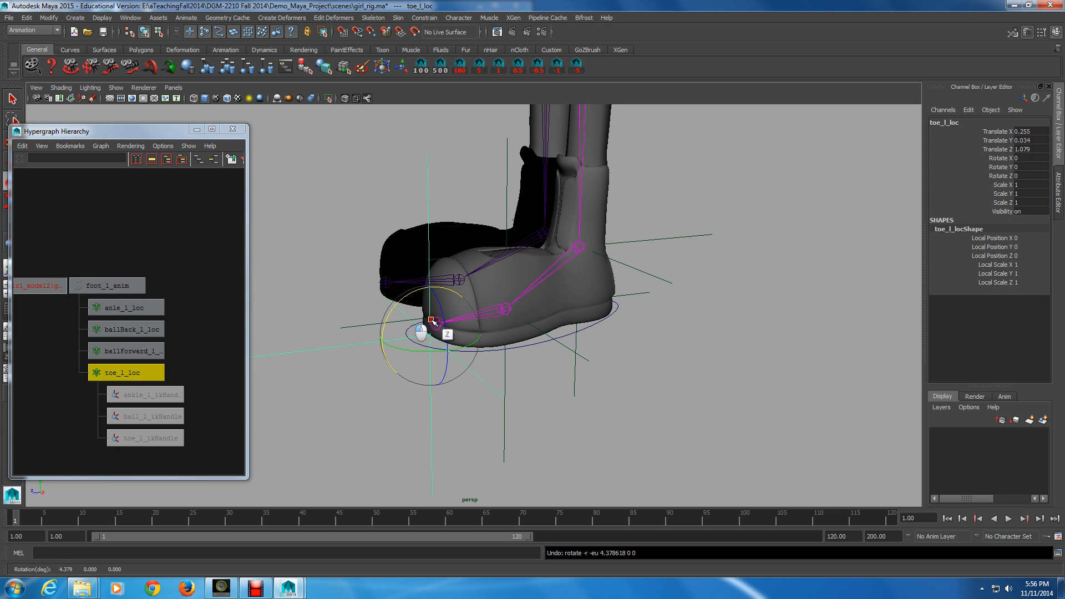
Step: Reparent the three IK handles under the anle_l_loc locator
{"action": "left_click", "coordinate": [392, 324]}
{"action": "left_click_drag", "start_coordinate": [192, 388], "coordinate": [138, 437]}
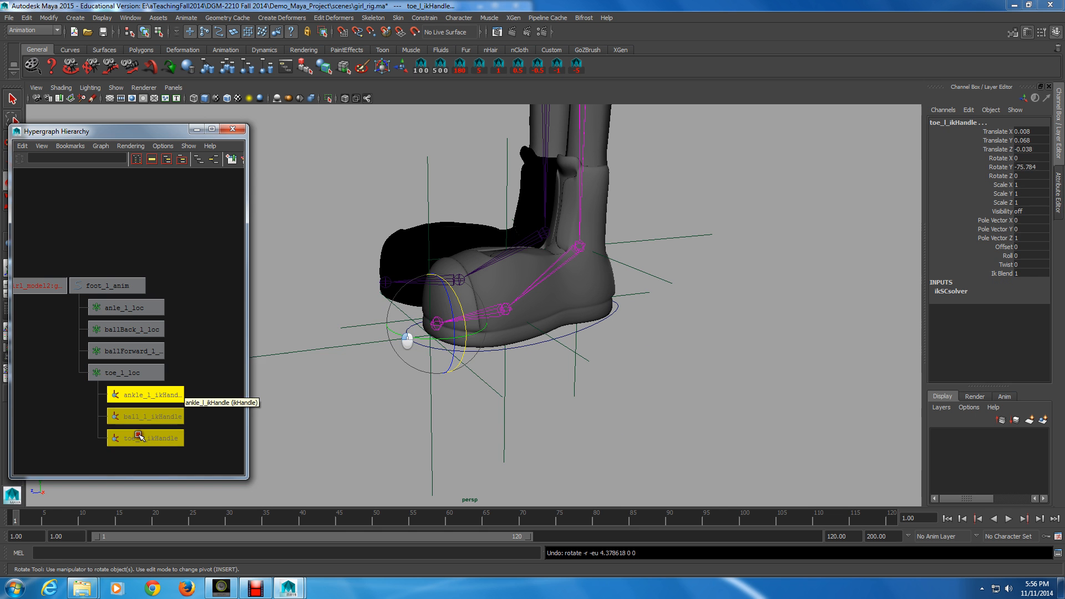
{"action": "left_click", "coordinate": [135, 395]}
{"action": "middle_click_drag", "start_coordinate": [135, 395], "coordinate": [133, 308]}
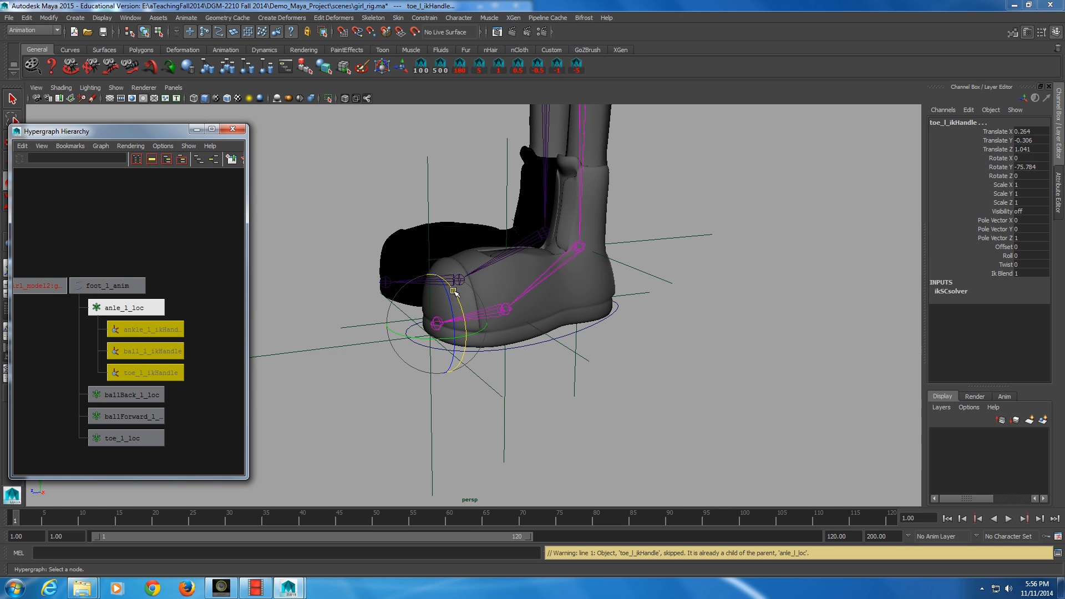
Step: Rotate anle_l_loc to test the ankle pivot, then undo the rotation
{"action": "left_click", "coordinate": [139, 309]}
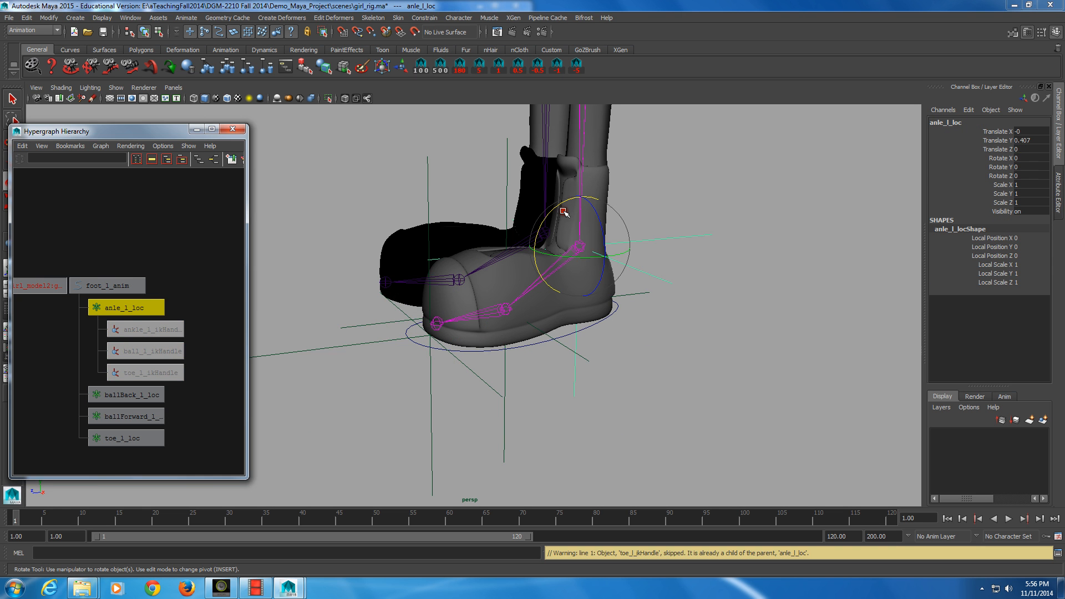
{"action": "mouse_move", "coordinate": [564, 211]}
{"action": "left_mouse_down"}
{"action": "mouse_move", "coordinate": [566, 257]}
{"action": "mouse_move", "coordinate": [607, 260]}
{"action": "mouse_move", "coordinate": [573, 261]}
{"action": "mouse_move", "coordinate": [585, 265]}
{"action": "mouse_move", "coordinate": [548, 223]}
{"action": "mouse_move", "coordinate": [580, 210]}
{"action": "left_mouse_up"}
{"action": "key", "text": "ctrl+z"}
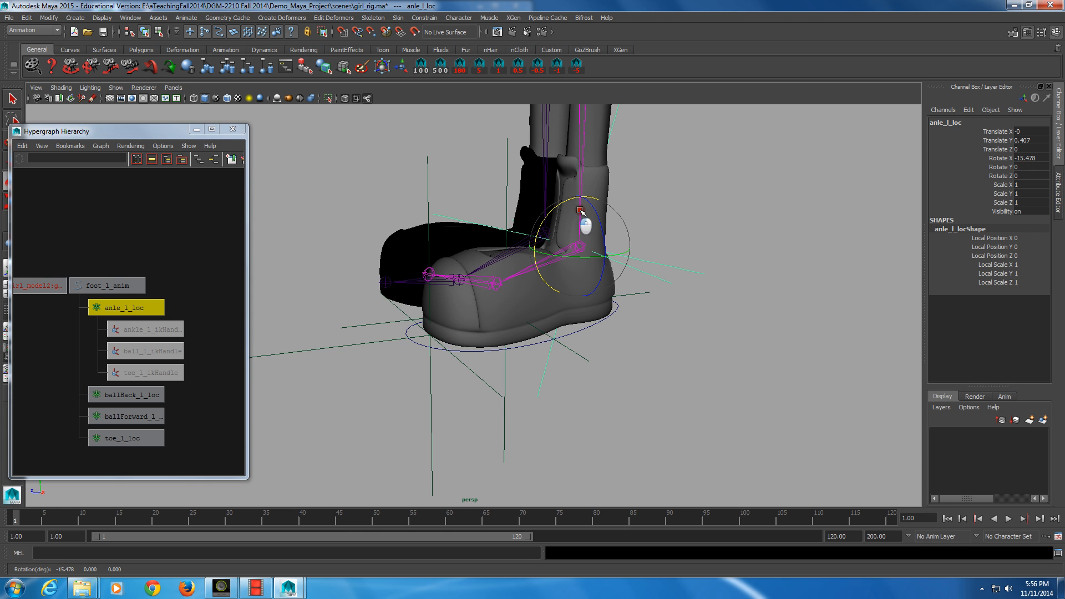
{"action": "key", "text": "ctrl+z"}
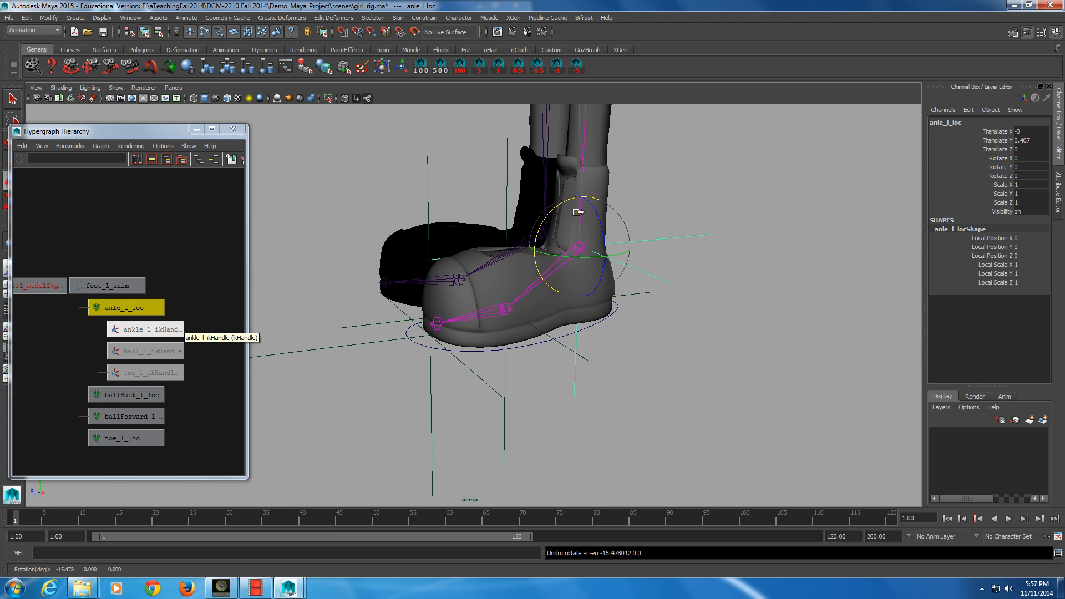
Step: Rename the anle_l_loc locator as ankle_l_loc
{"action": "middle_click_drag", "start_coordinate": [187, 353], "coordinate": [185, 327], "text": "alt"}
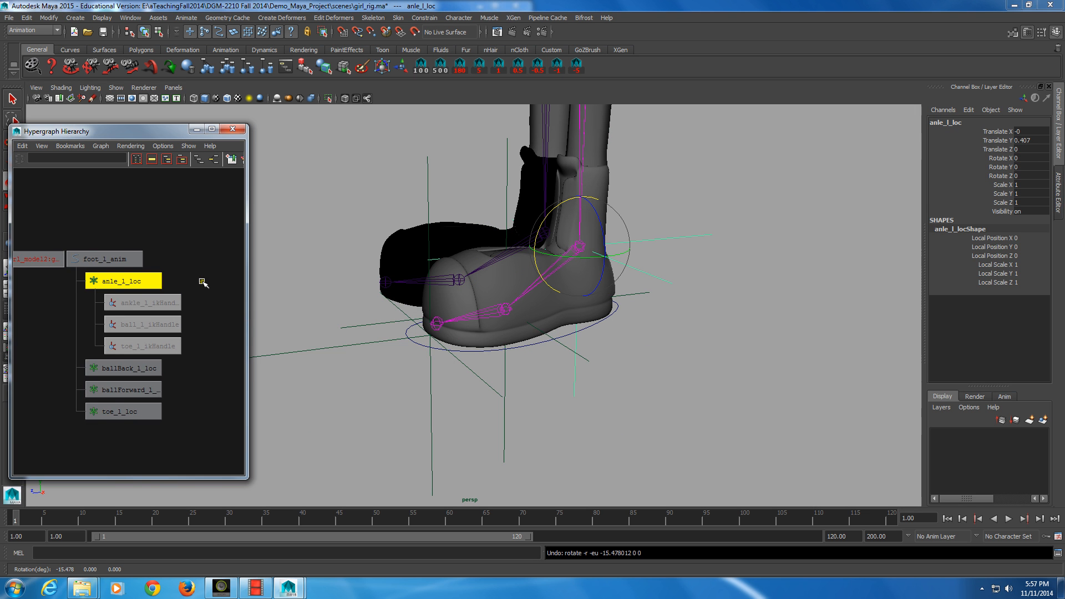
{"action": "double_click", "coordinate": [112, 282]}
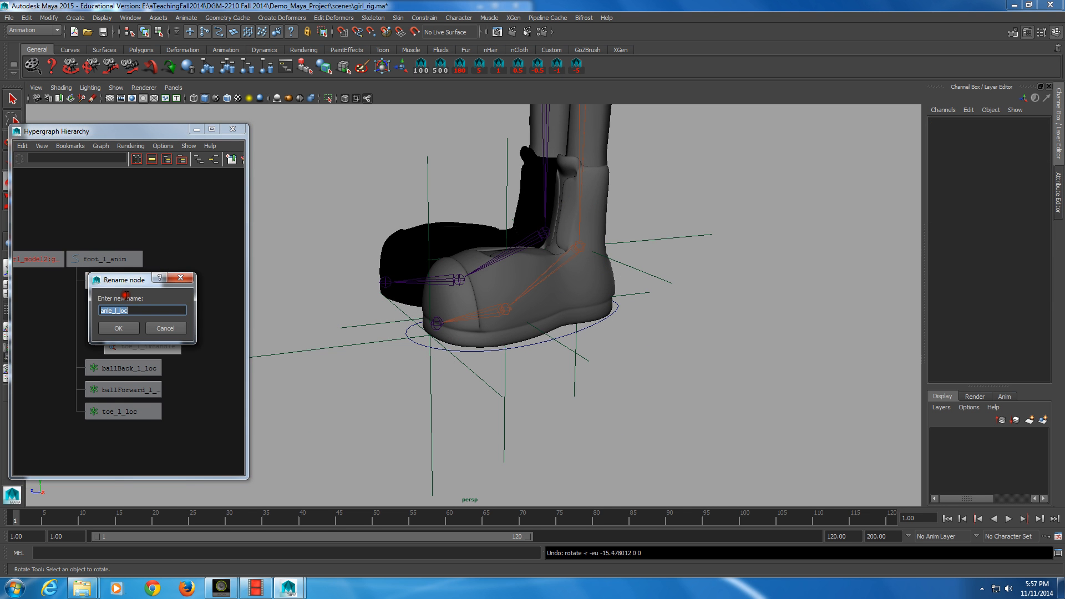
{"action": "left_click", "coordinate": [108, 310]}
{"action": "key", "text": "Right"}
{"action": "type", "text": "k"}
{"action": "key", "text": "Return"}
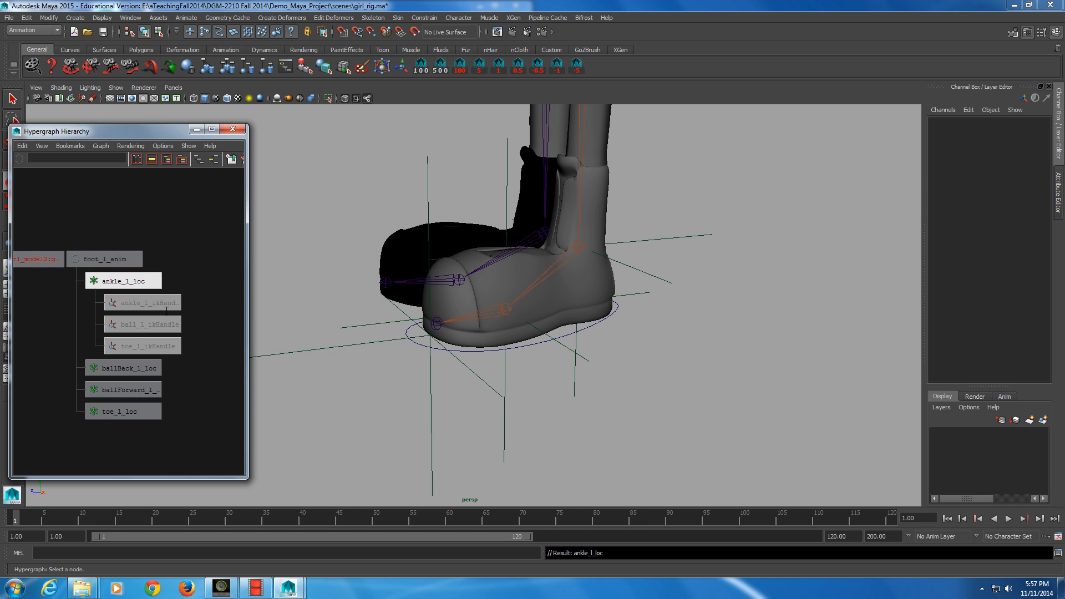
Step: Reparent the three IK handles back under toe_l_loc
{"action": "left_click", "coordinate": [167, 314]}
{"action": "middle_click_drag", "start_coordinate": [142, 327], "coordinate": [142, 328]}
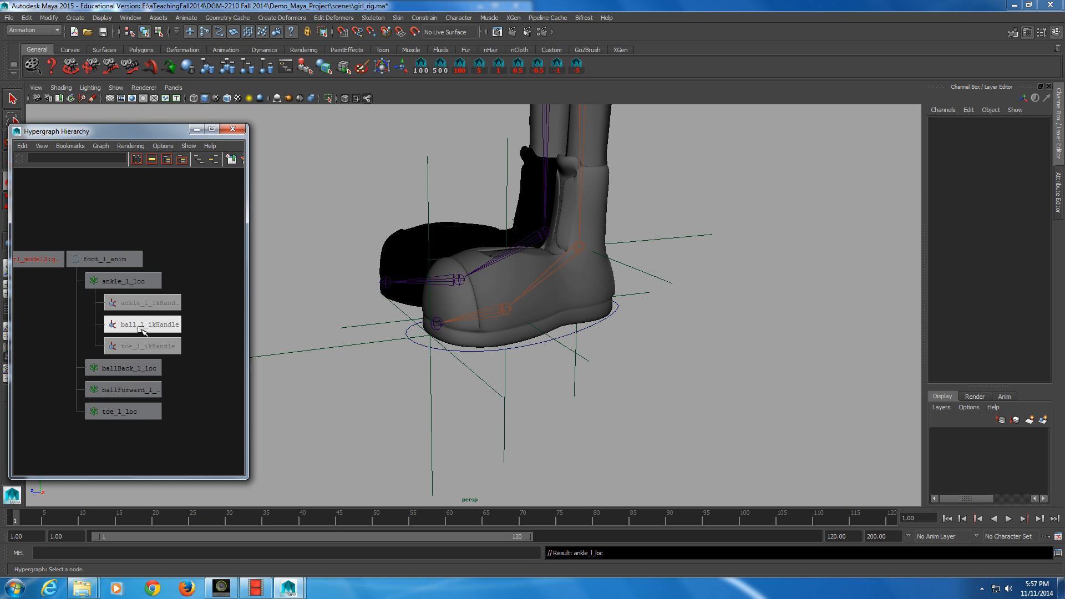
{"action": "middle_click_drag", "start_coordinate": [141, 327], "coordinate": [139, 326]}
{"action": "middle_click_drag", "start_coordinate": [123, 282], "coordinate": [124, 250]}
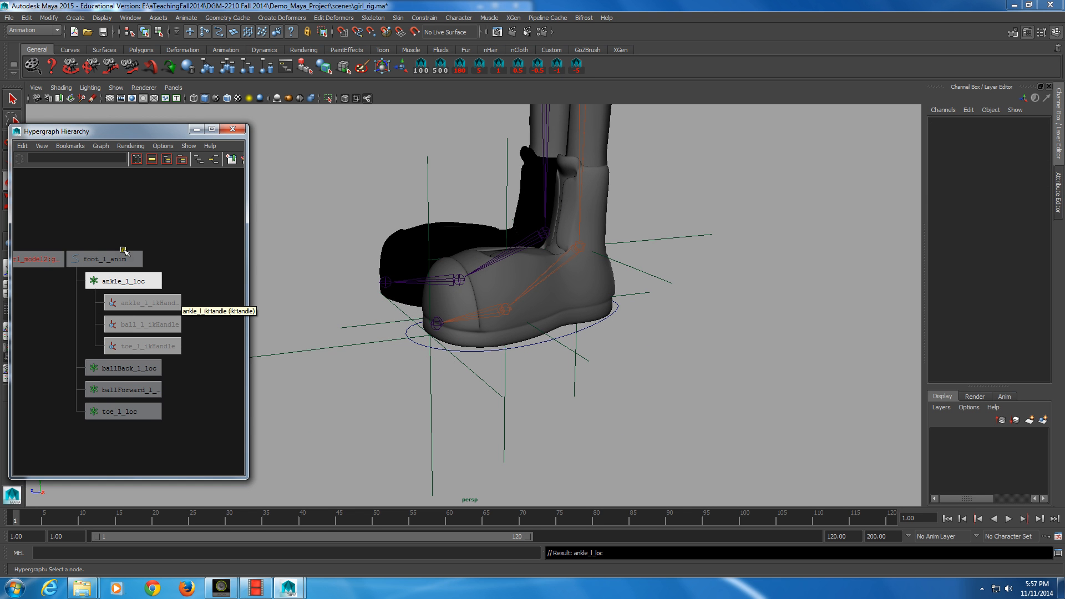
{"action": "middle_click_drag", "start_coordinate": [141, 346], "coordinate": [135, 288]}
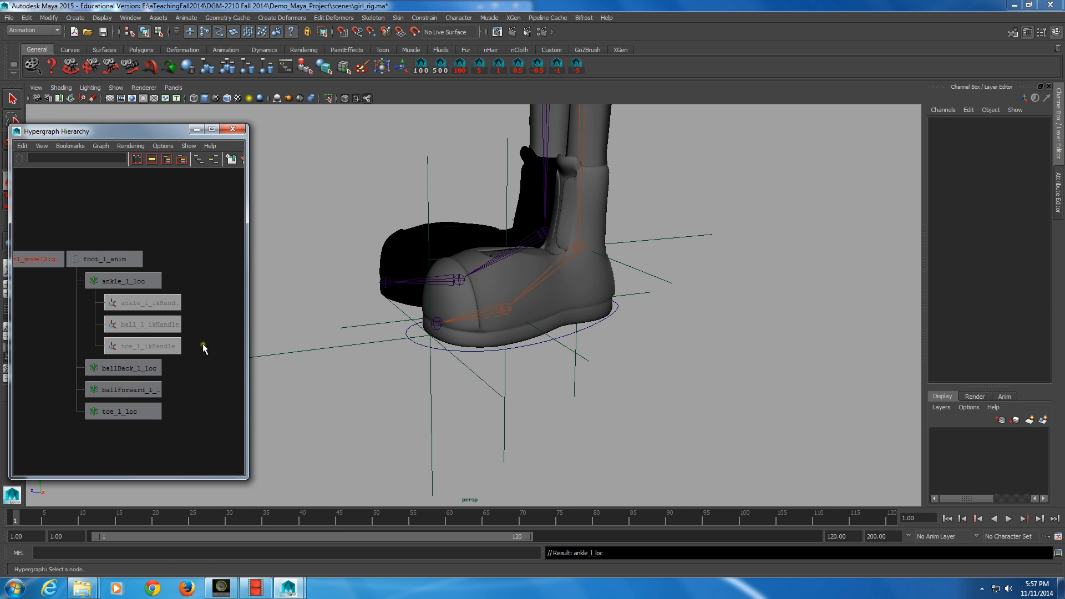
{"action": "left_click_drag", "start_coordinate": [172, 358], "coordinate": [203, 299]}
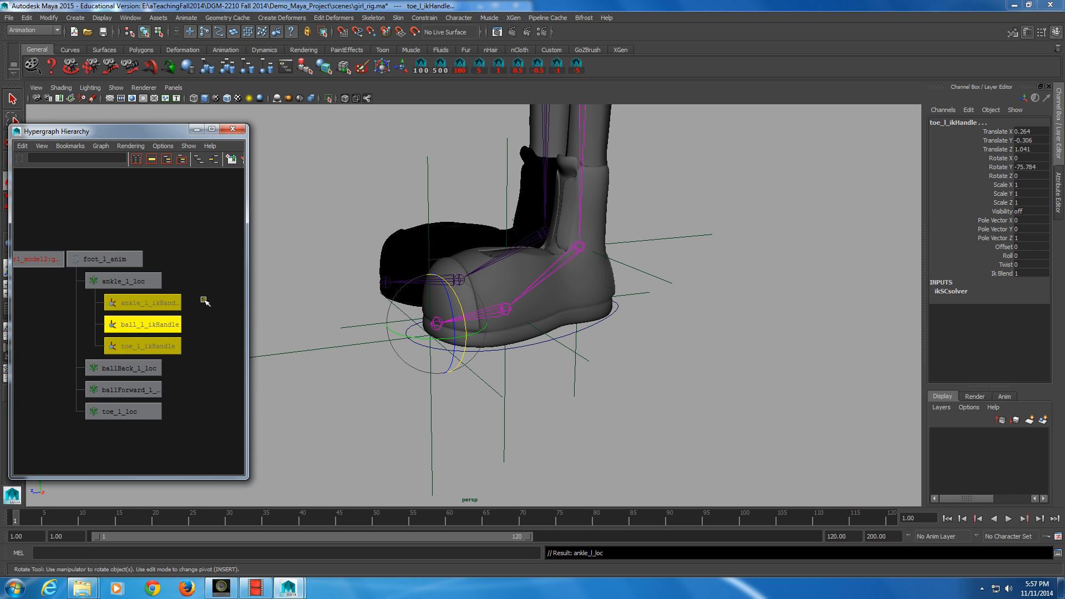
{"action": "middle_click_drag", "start_coordinate": [131, 324], "coordinate": [128, 327]}
{"action": "middle_click_drag", "start_coordinate": [128, 327], "coordinate": [182, 285]}
{"action": "middle_click_drag", "start_coordinate": [234, 219], "coordinate": [209, 264], "text": "alt"}
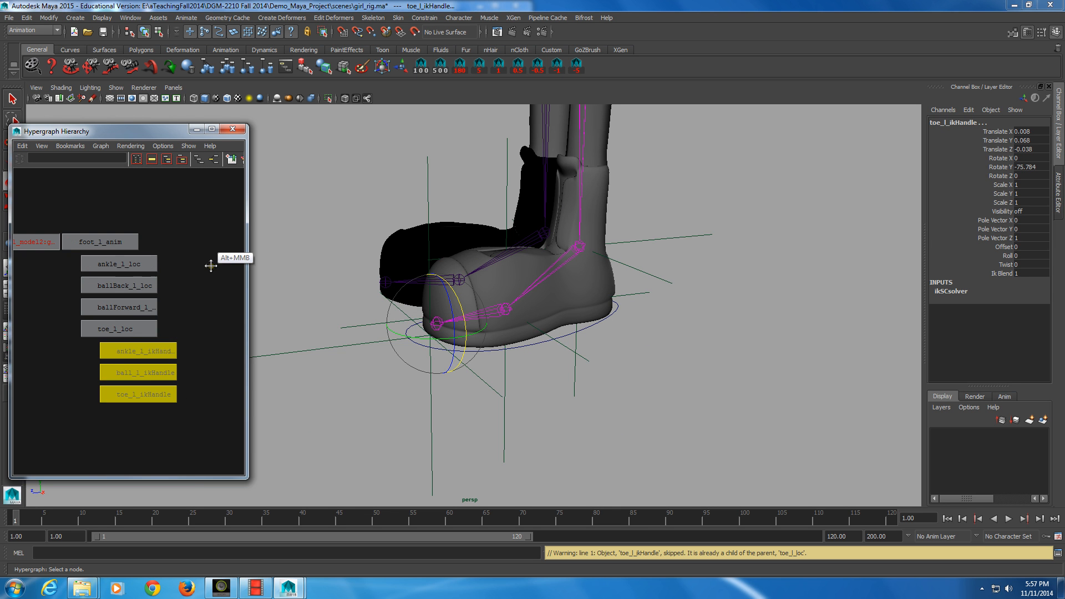
{"action": "mouse_move", "coordinate": [123, 328]}
{"action": "middle_mouse_down"}
{"action": "mouse_move", "coordinate": [183, 287]}
{"action": "mouse_move", "coordinate": [124, 329]}
{"action": "mouse_move", "coordinate": [134, 331]}
{"action": "middle_mouse_up"}
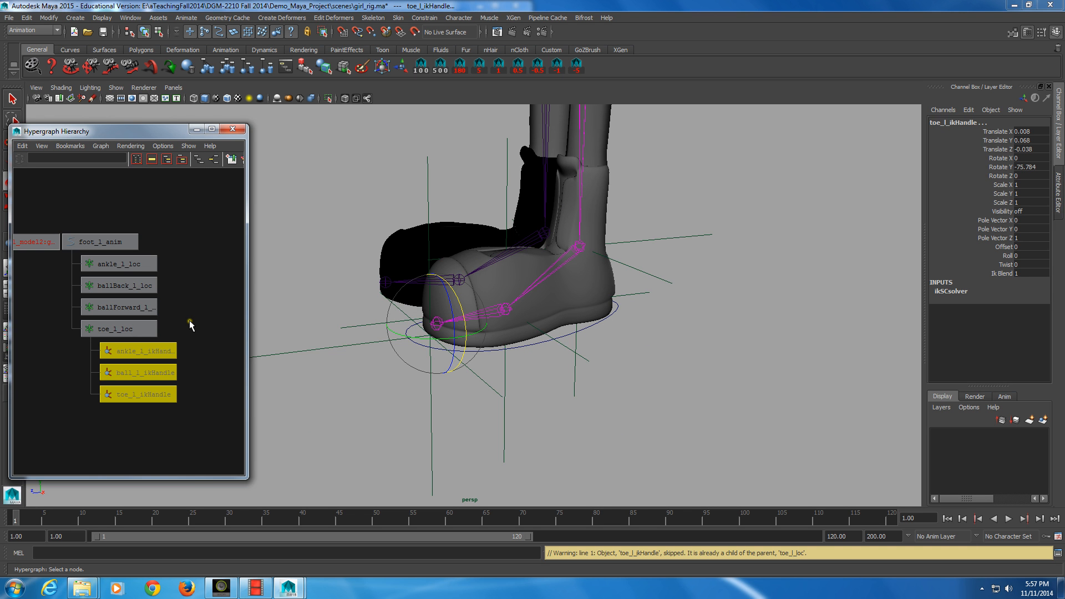
Step: Parent ballForward_l_loc under toe_l_loc
{"action": "middle_click_drag", "start_coordinate": [123, 286], "coordinate": [145, 328]}
{"action": "left_click", "coordinate": [147, 309]}
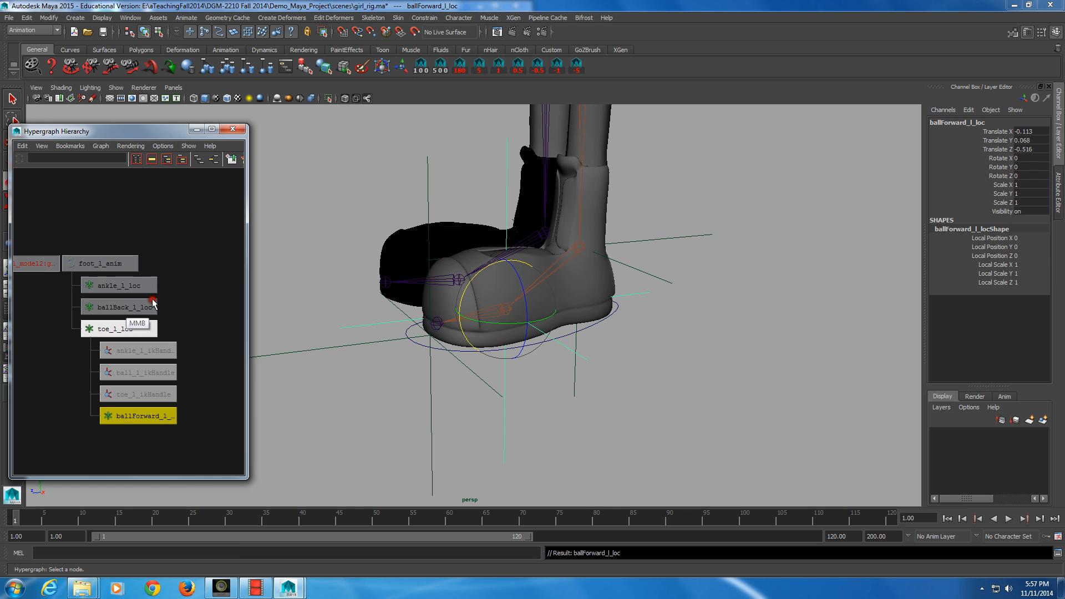
Step: Parent toe_l_ikHandle under ballForward_l_loc
{"action": "middle_click_drag", "start_coordinate": [108, 382], "coordinate": [145, 342], "text": "alt"}
{"action": "left_click", "coordinate": [156, 323]}
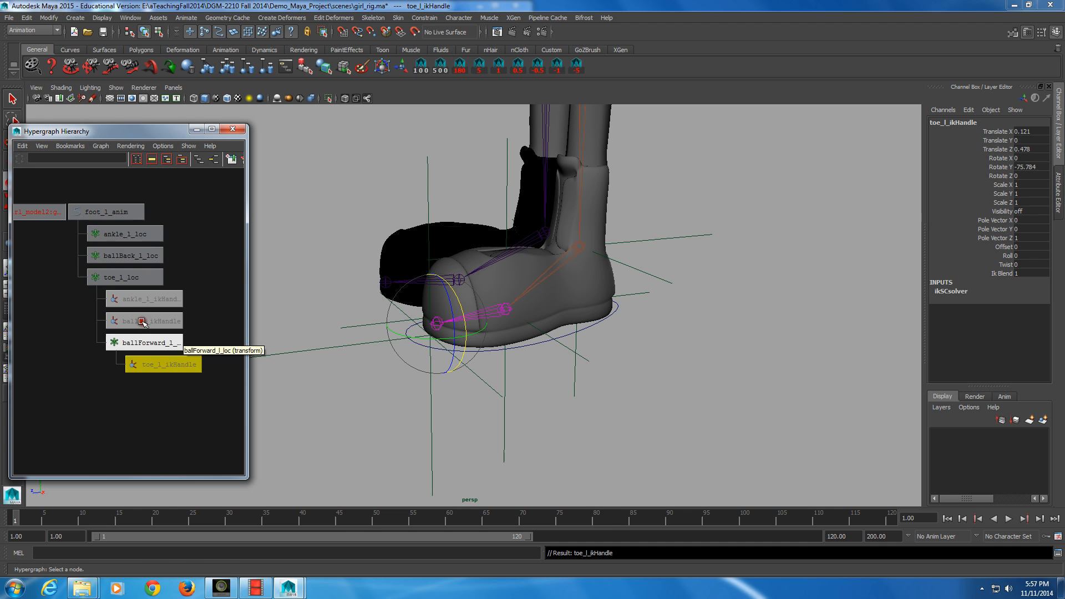
Step: Rotate ballForward_l_loc to test the toe tap, then undo the rotation
{"action": "left_click", "coordinate": [149, 340]}
{"action": "left_click_drag", "start_coordinate": [396, 344], "coordinate": [466, 289], "text": "alt"}
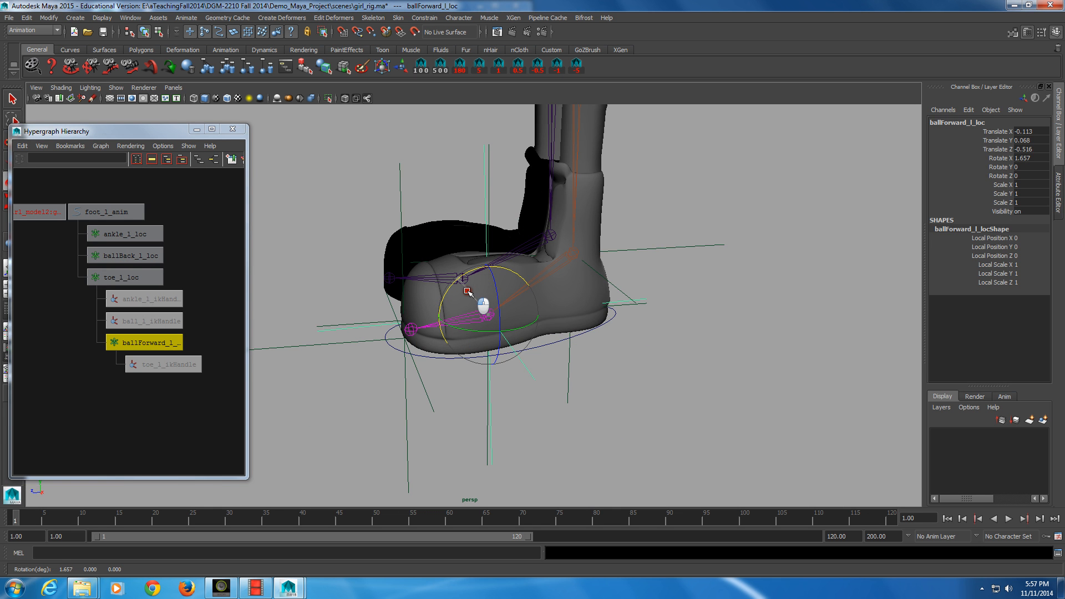
{"action": "key", "text": "ctrl+z"}
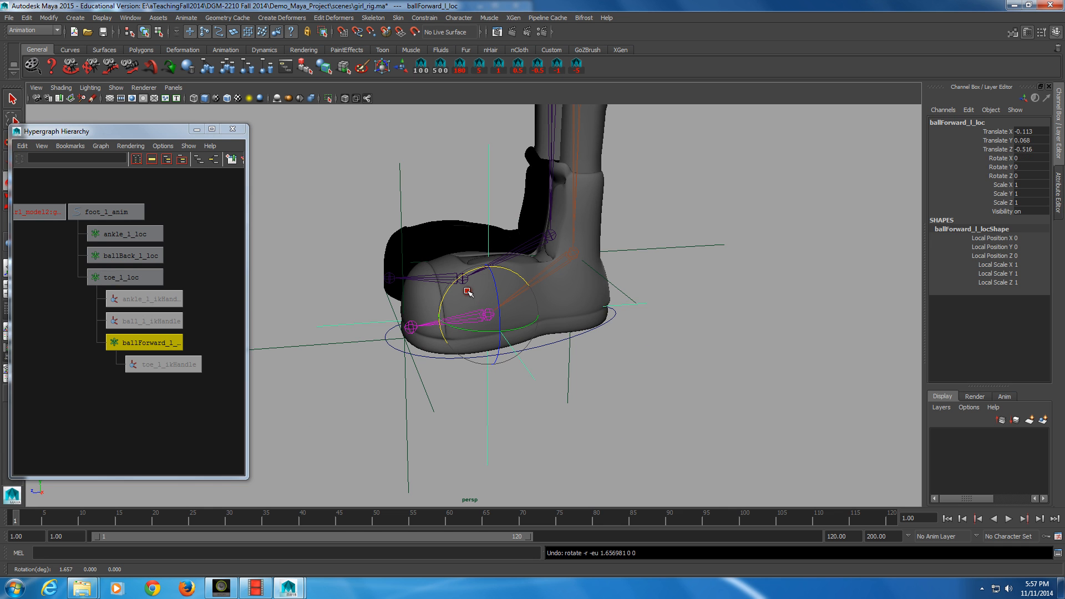
Step: Parent ballBack_l_loc under toe_l_loc
{"action": "middle_click_drag", "start_coordinate": [245, 364], "coordinate": [227, 348], "text": "alt"}
{"action": "left_click", "coordinate": [131, 246]}
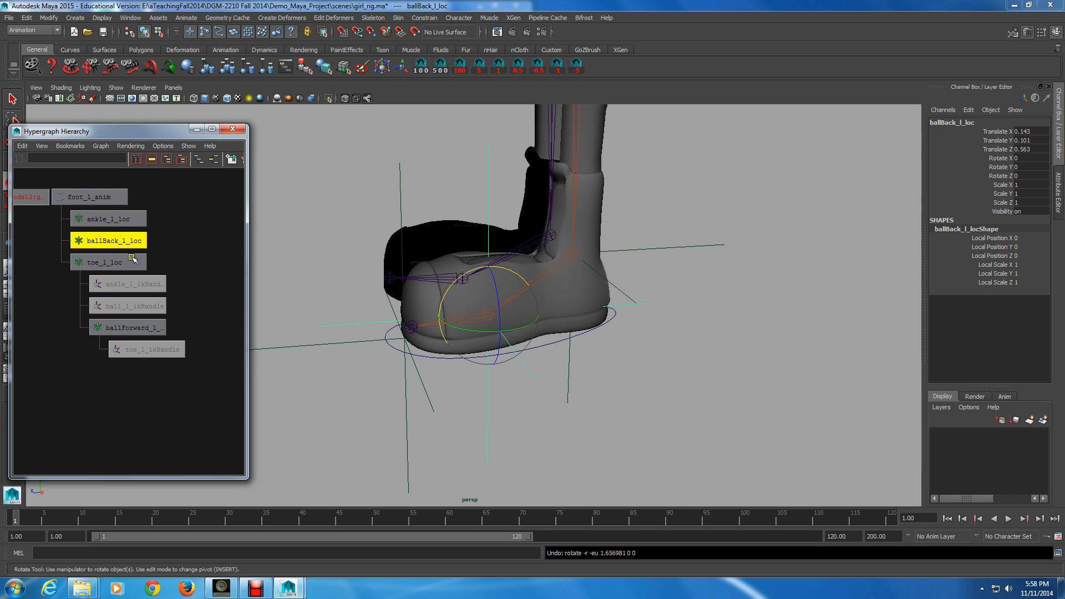
{"action": "middle_click_drag", "start_coordinate": [125, 244], "coordinate": [121, 260]}
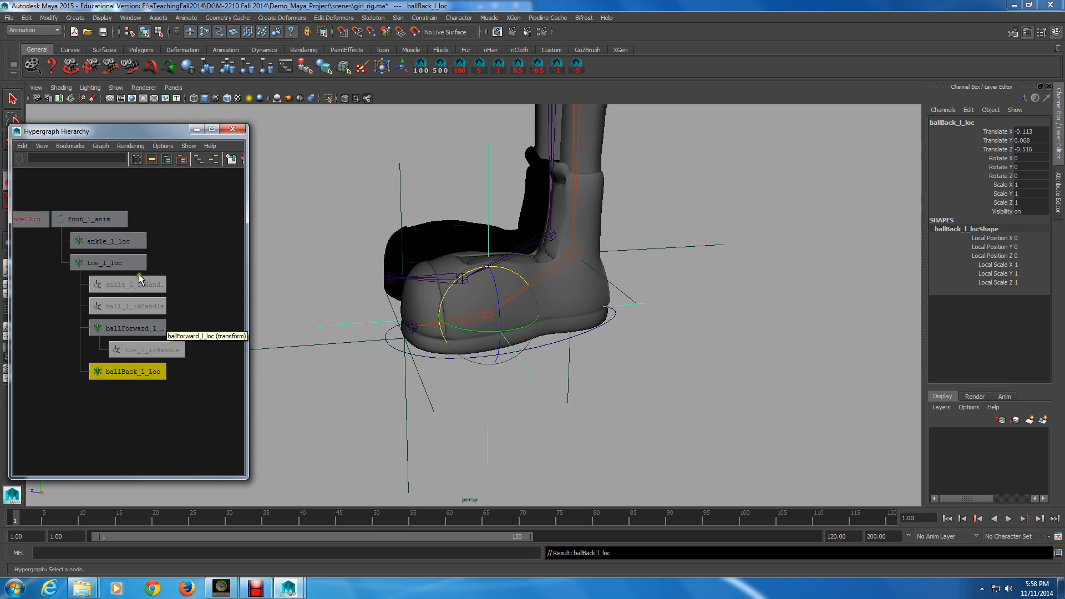
Step: Parent ankle_l_ikHandle and ball_l_ikHandle under ballBack_l_loc
{"action": "left_click_drag", "start_coordinate": [139, 274], "coordinate": [171, 294]}
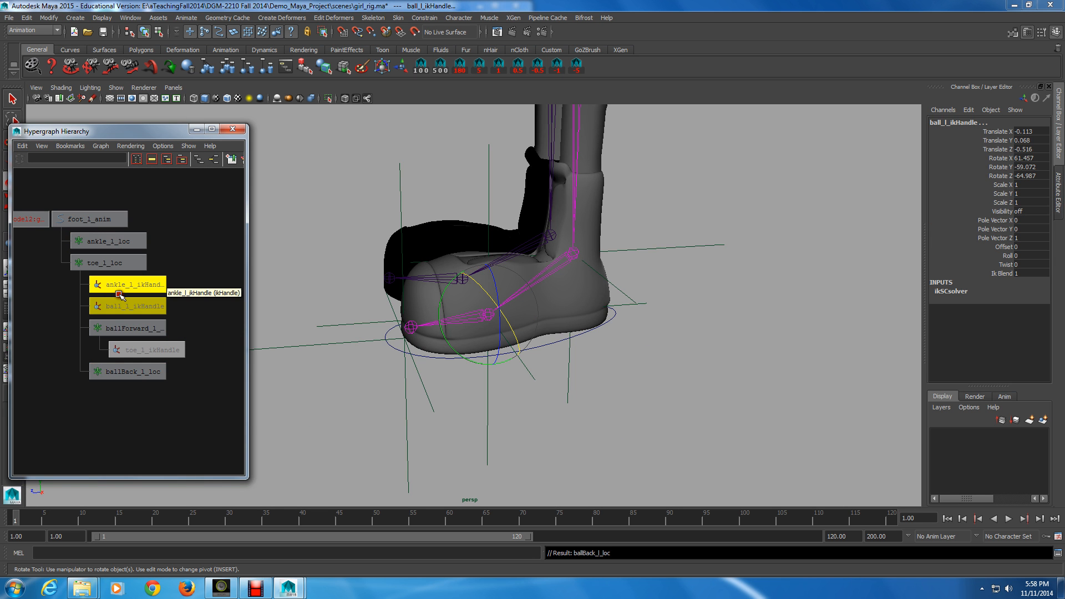
{"action": "middle_click_drag", "start_coordinate": [121, 284], "coordinate": [130, 371]}
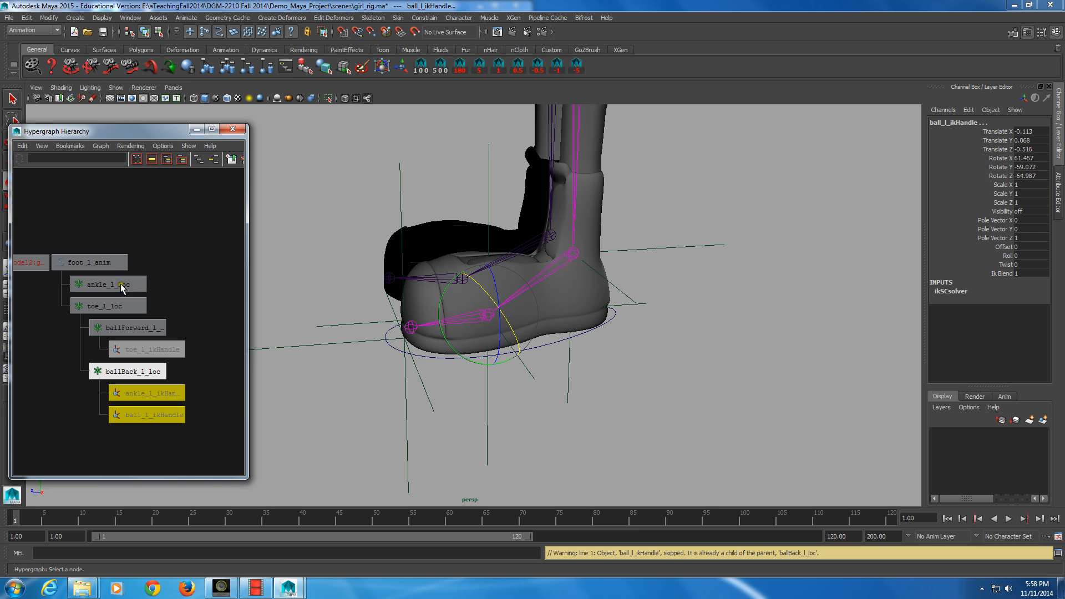
{"action": "middle_click_drag", "start_coordinate": [227, 369], "coordinate": [175, 375]}
Step: Rotate ballBack_l_loc to test the heel roll, then undo the rotation
{"action": "left_click", "coordinate": [135, 371]}
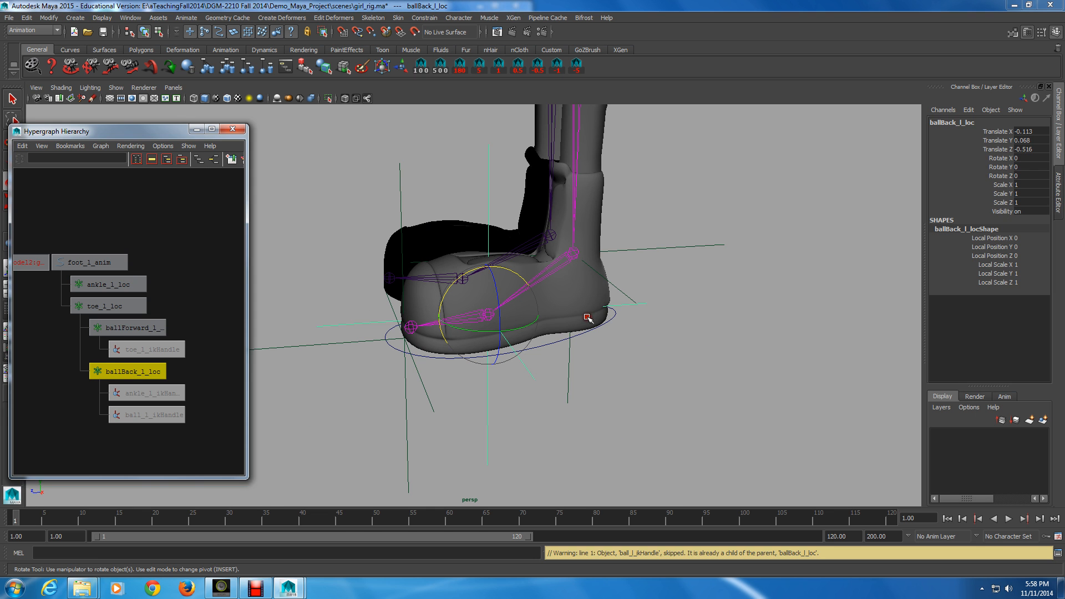
{"action": "left_click_drag", "start_coordinate": [483, 267], "coordinate": [452, 282]}
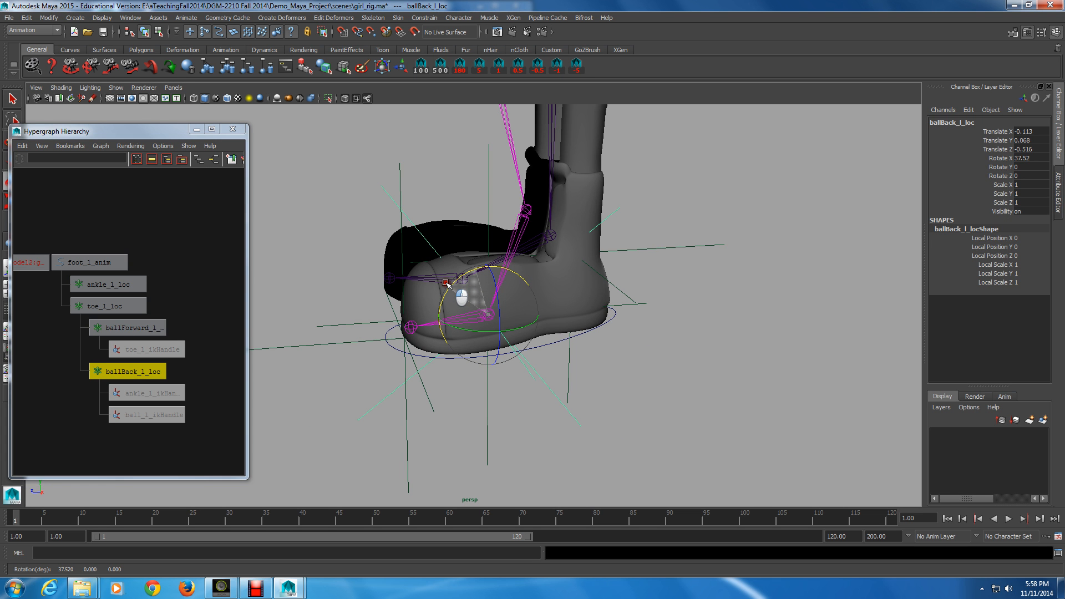
{"action": "left_click_drag", "start_coordinate": [446, 284], "coordinate": [446, 284]}
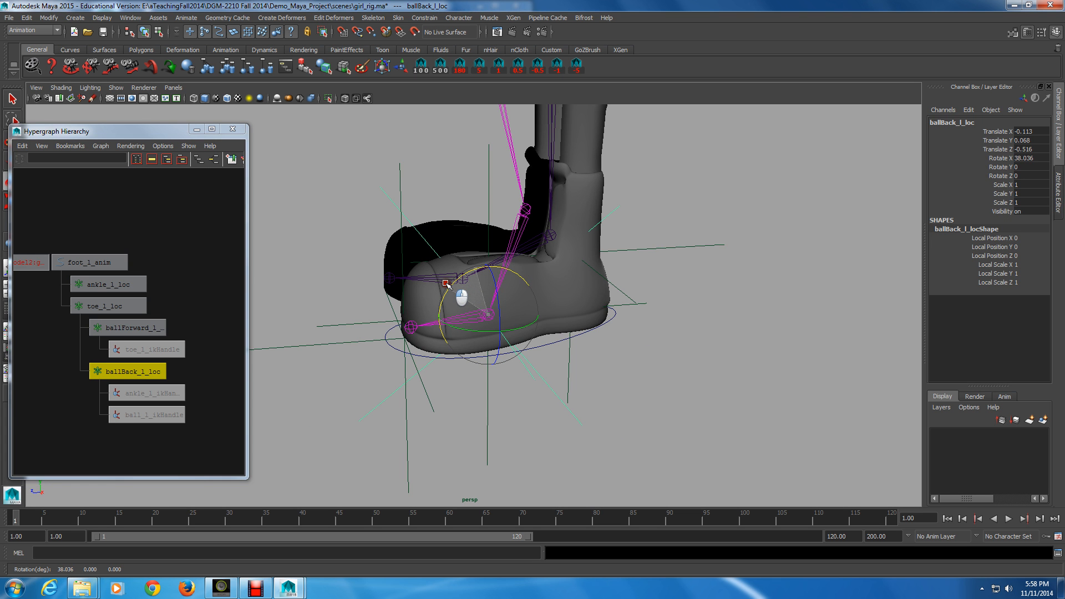
{"action": "left_click_drag", "start_coordinate": [446, 283], "coordinate": [446, 284]}
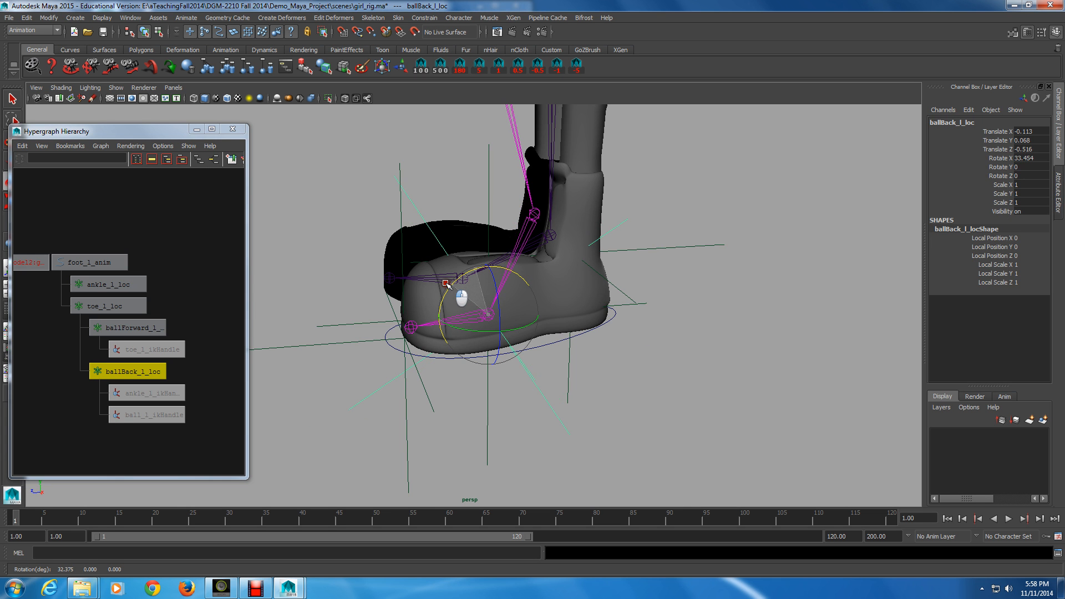
{"action": "key", "text": "z"}
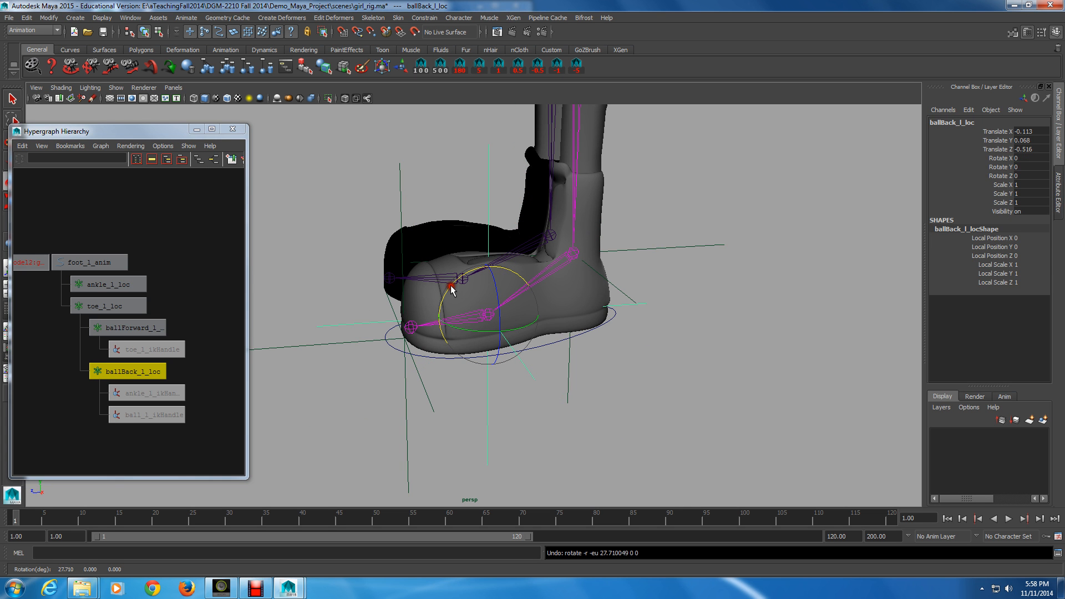
Step: Parent toe_l_loc under ankle_l_loc and select ankle_l_loc
{"action": "middle_click_drag", "start_coordinate": [128, 286], "coordinate": [187, 360]}
{"action": "left_click", "coordinate": [114, 287]}
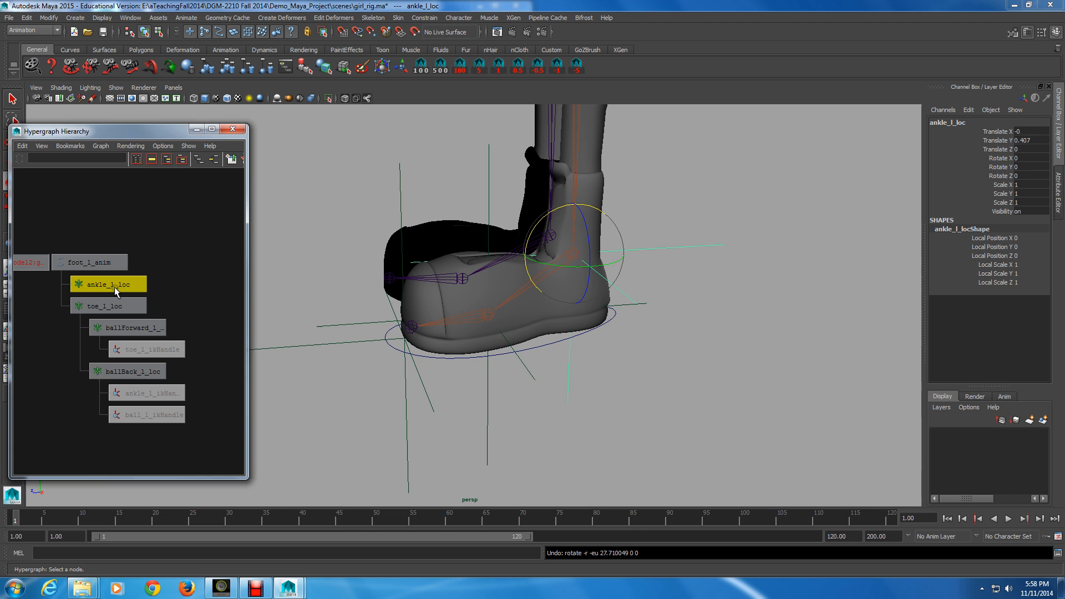
{"action": "middle_click_drag", "start_coordinate": [114, 307], "coordinate": [108, 286]}
{"action": "left_click", "coordinate": [111, 285]}
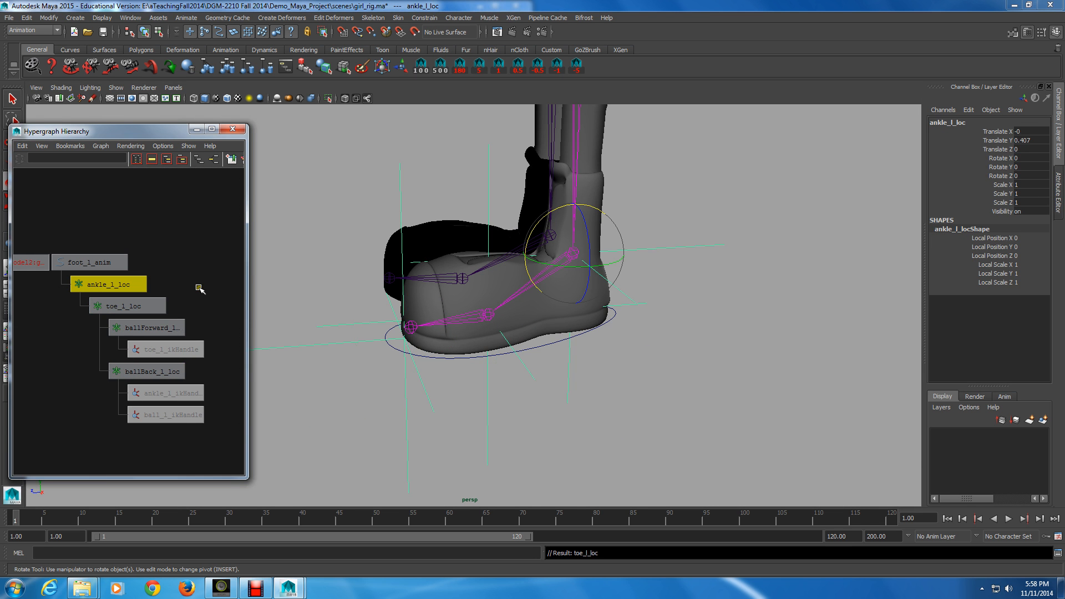
Step: Rotate ankle_l_loc to test the foot pivot, then undo the rotation
{"action": "left_click", "coordinate": [547, 215]}
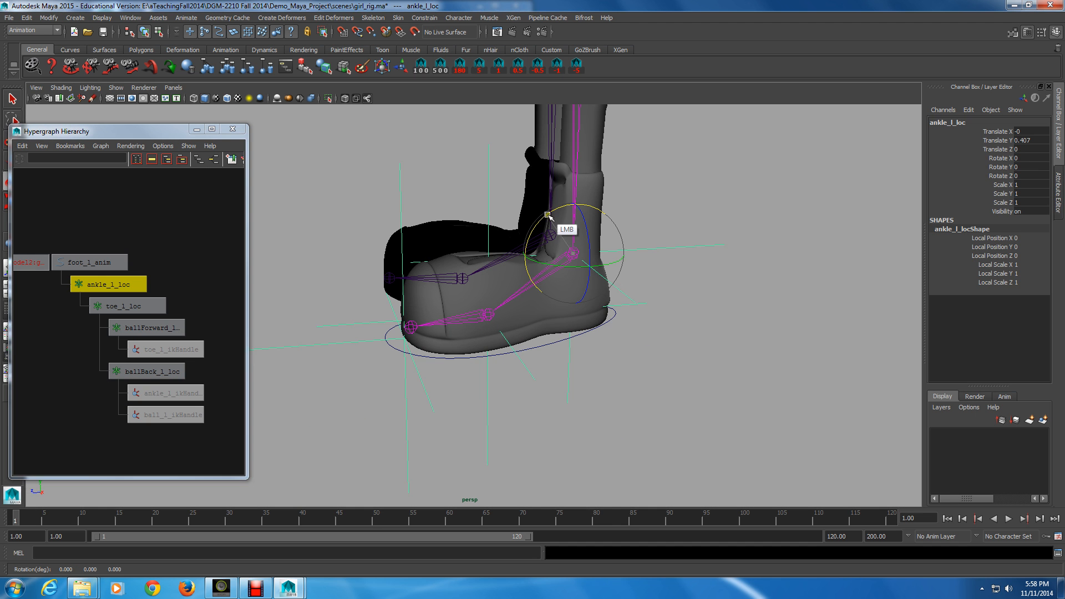
{"action": "left_click_drag", "start_coordinate": [549, 217], "coordinate": [530, 263]}
{"action": "key", "text": "z"}
{"action": "key", "text": "z"}
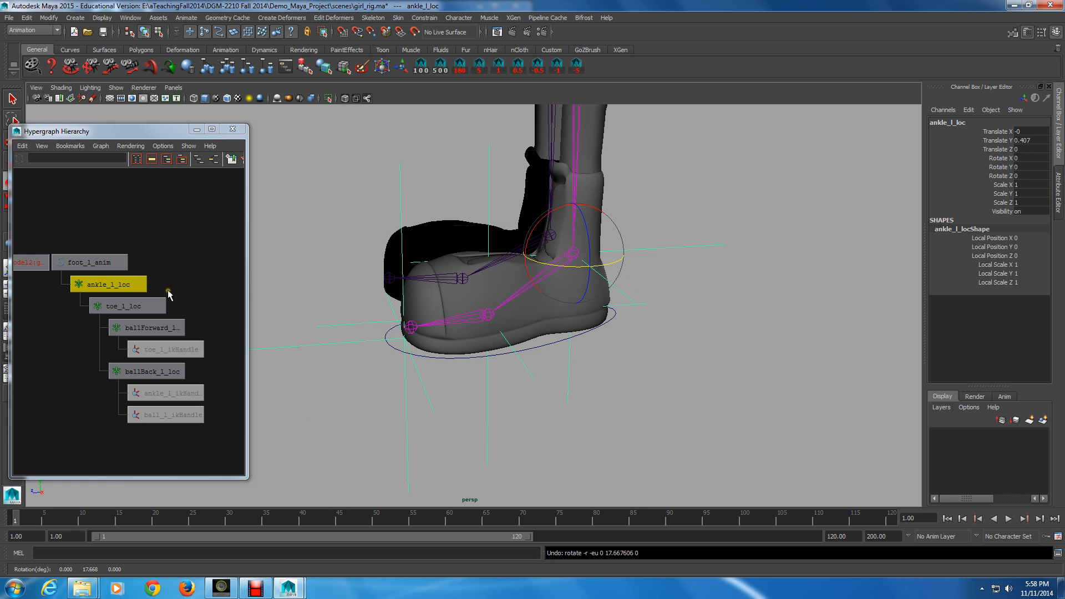
Step: Rotate toe_l_loc to test the toe pivot, then undo the rotation
{"action": "left_click", "coordinate": [112, 305]}
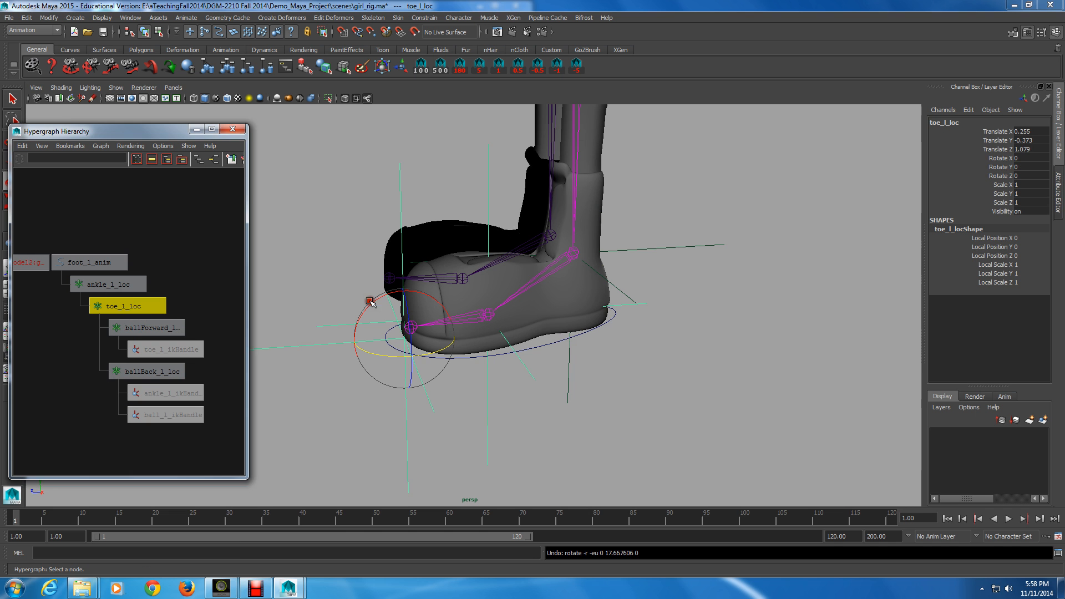
{"action": "left_click_drag", "start_coordinate": [370, 301], "coordinate": [380, 324]}
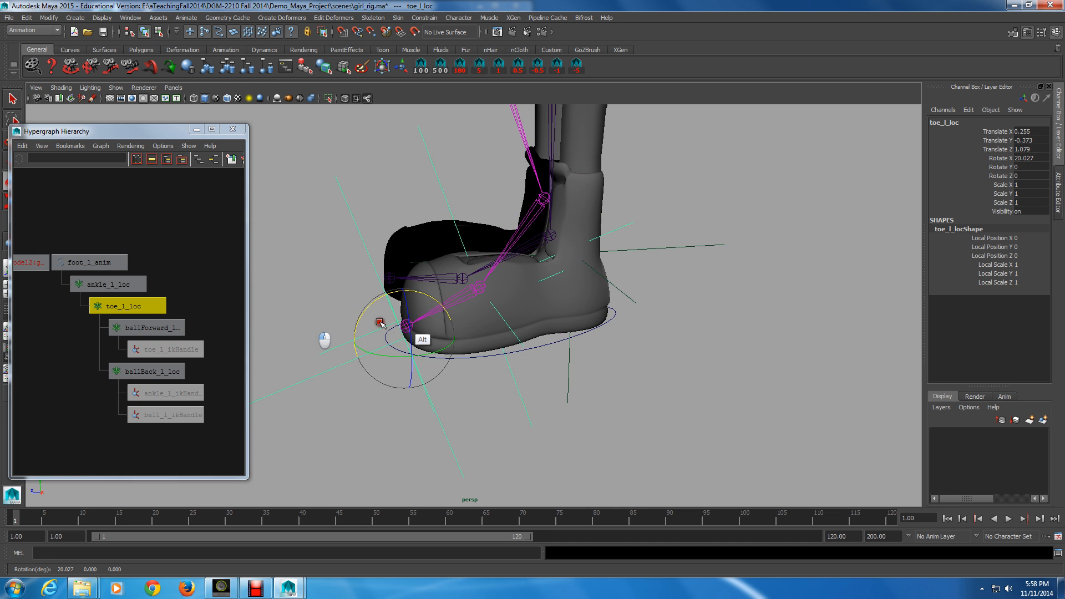
{"action": "middle_click_drag", "start_coordinate": [399, 311], "coordinate": [438, 427], "text": "alt"}
{"action": "right_click_drag", "start_coordinate": [444, 422], "coordinate": [516, 342], "text": "alt"}
{"action": "key", "text": "z"}
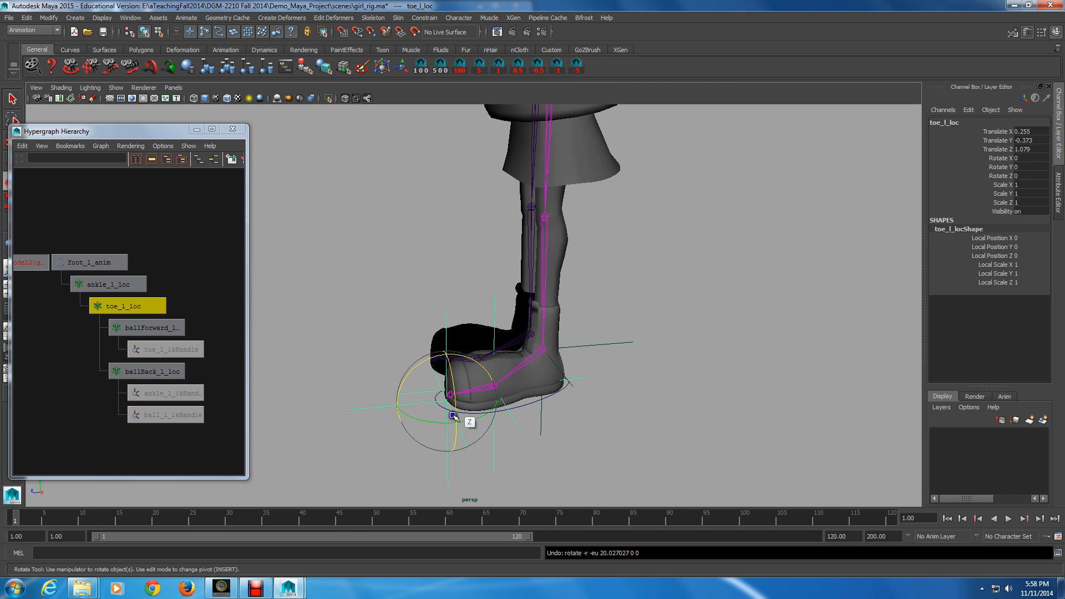
{"action": "right_click_drag", "start_coordinate": [452, 415], "coordinate": [455, 408], "text": "alt"}
{"action": "left_click_drag", "start_coordinate": [471, 421], "coordinate": [599, 430], "text": "alt"}
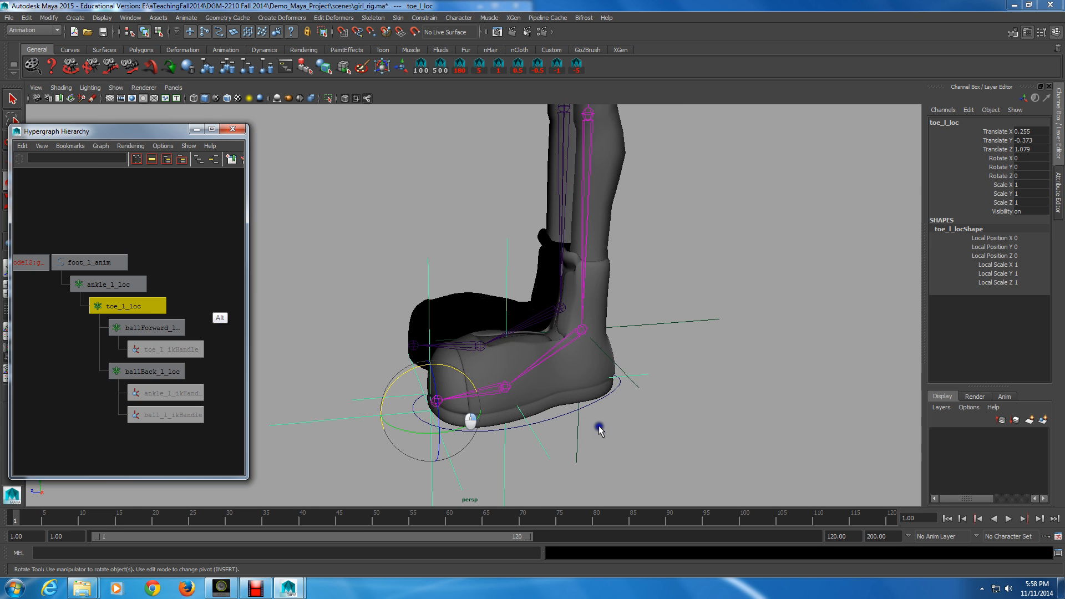
Step: Rearrange the locators so ankle_l_loc sits under toe_l_loc, holding ballForward_l_loc and ballBack_l_loc
{"action": "left_click", "coordinate": [204, 308]}
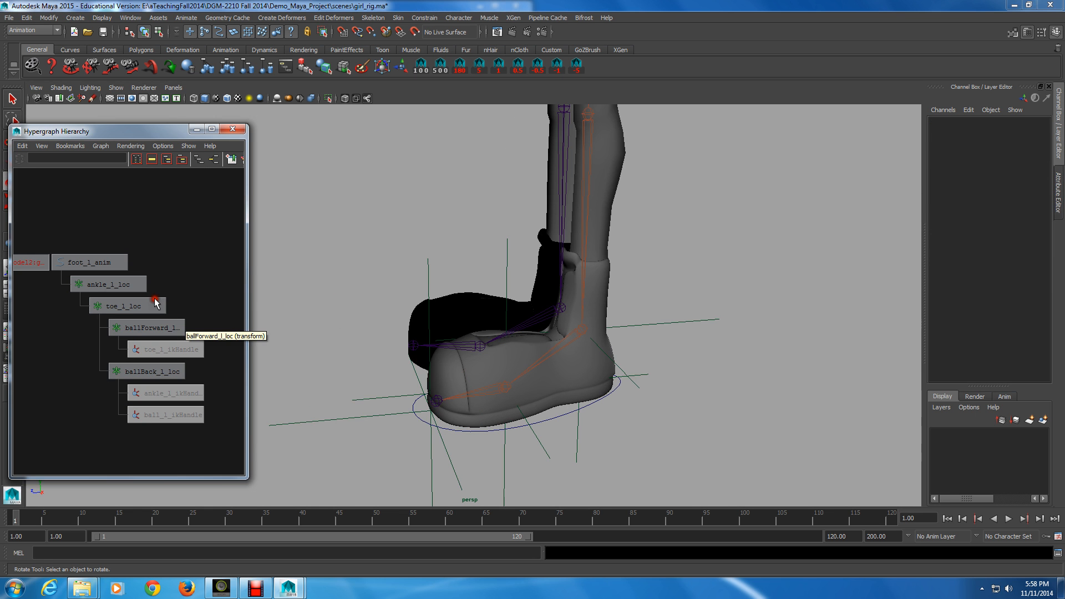
{"action": "left_click_drag", "start_coordinate": [119, 379], "coordinate": [74, 326]}
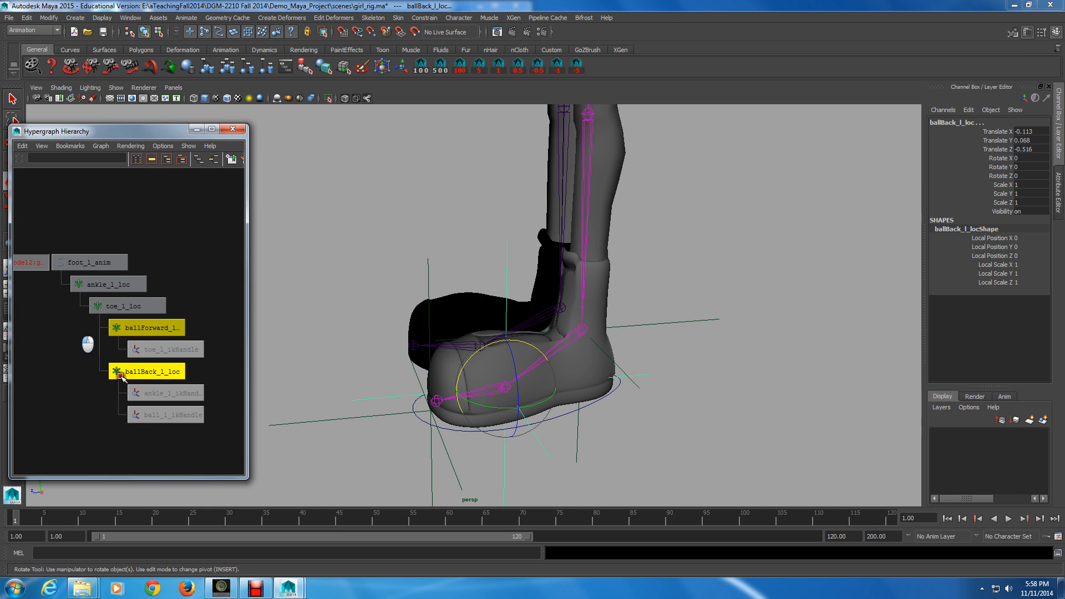
{"action": "middle_click", "coordinate": [132, 329]}
{"action": "middle_click_drag", "start_coordinate": [133, 329], "coordinate": [108, 415]}
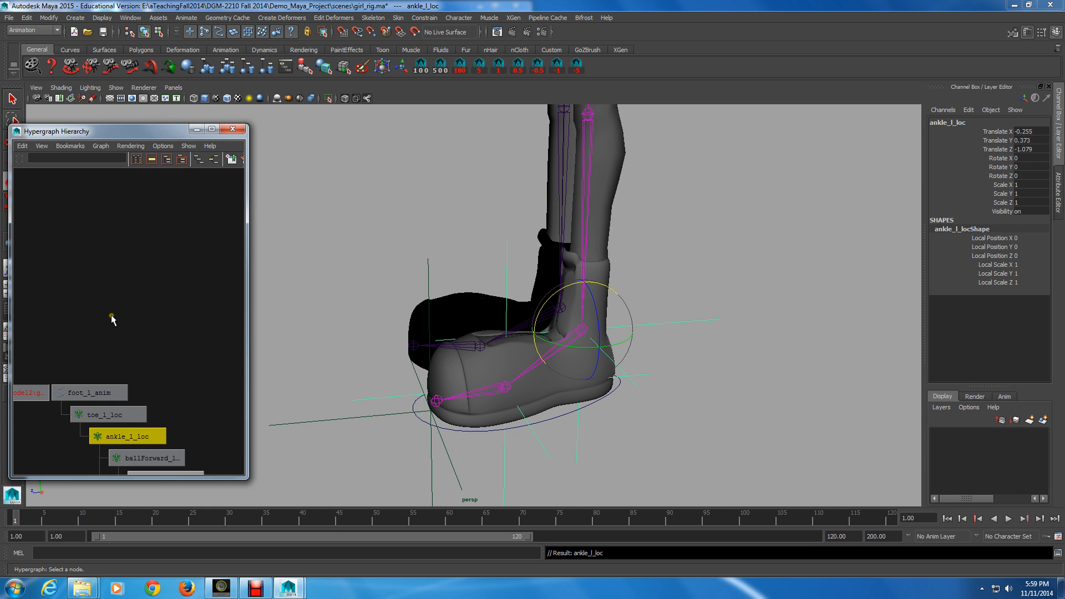
{"action": "middle_click_drag", "start_coordinate": [111, 319], "coordinate": [216, 372], "text": "alt"}
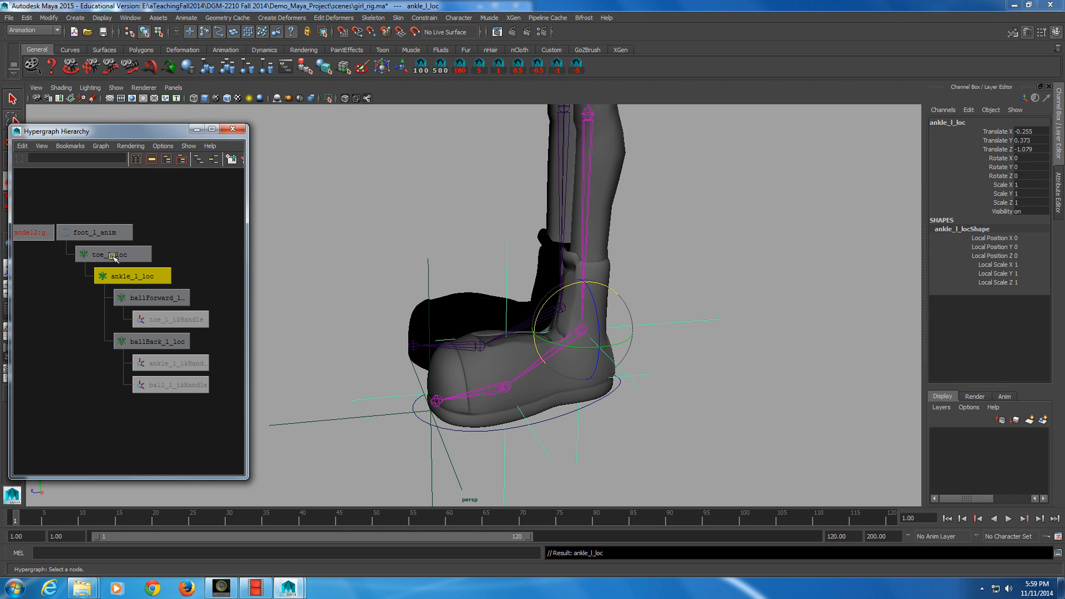
Step: Try to reparent the ball locators elsewhere in the locator hierarchy
{"action": "middle_click_drag", "start_coordinate": [191, 273], "coordinate": [161, 268], "text": "alt"}
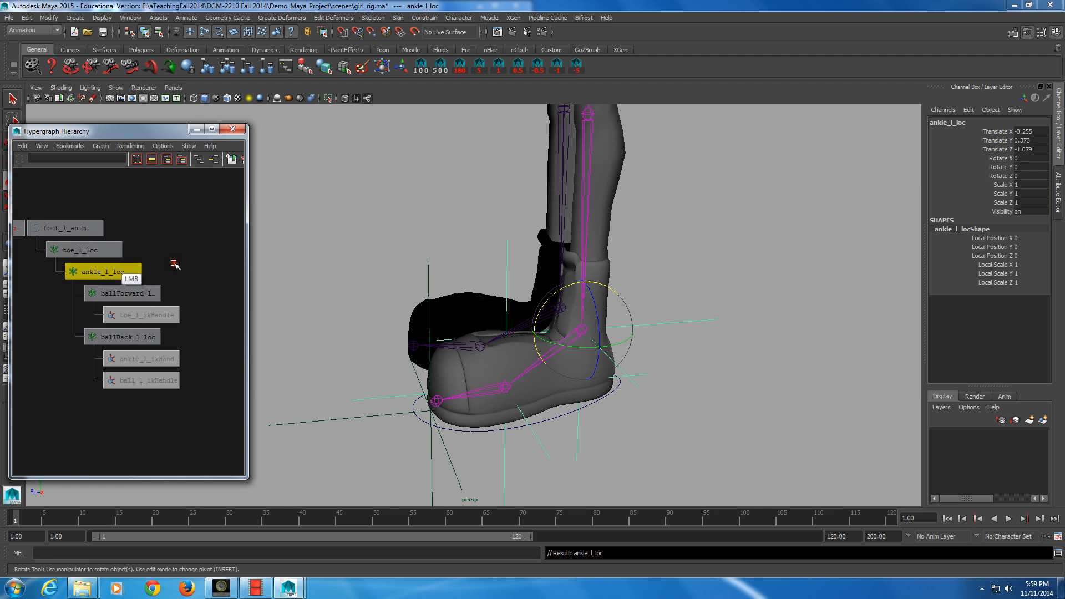
{"action": "left_click_drag", "start_coordinate": [597, 381], "coordinate": [379, 308], "text": "alt"}
{"action": "right_click_drag", "start_coordinate": [378, 308], "coordinate": [586, 373], "text": "alt"}
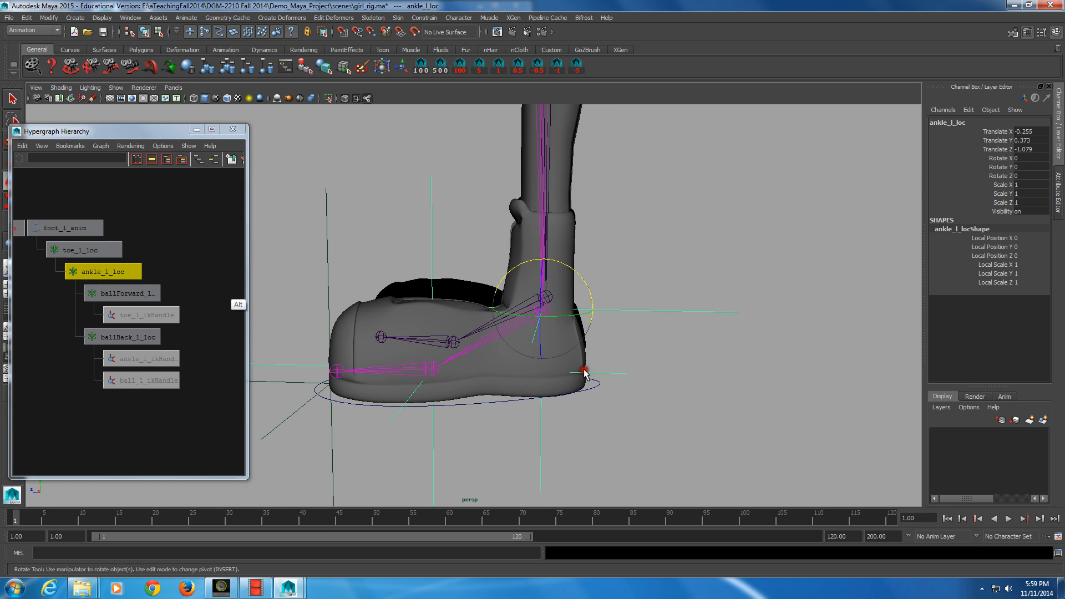
{"action": "middle_click_drag", "start_coordinate": [585, 373], "coordinate": [188, 285], "text": "alt"}
{"action": "middle_click_drag", "start_coordinate": [573, 346], "coordinate": [523, 322], "text": "alt"}
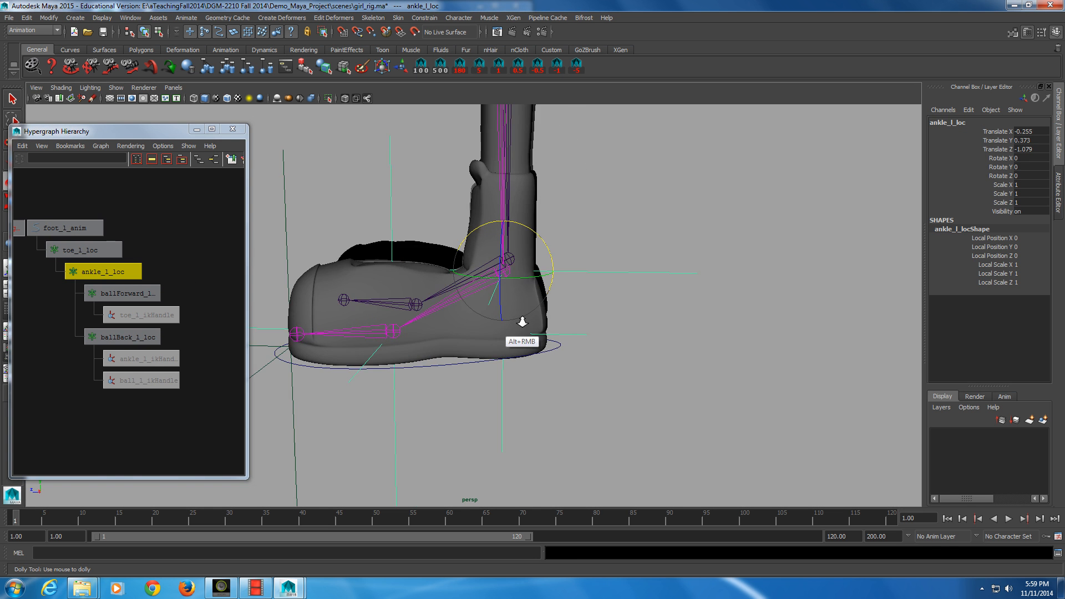
{"action": "right_click_drag", "start_coordinate": [522, 322], "coordinate": [560, 352], "text": "alt"}
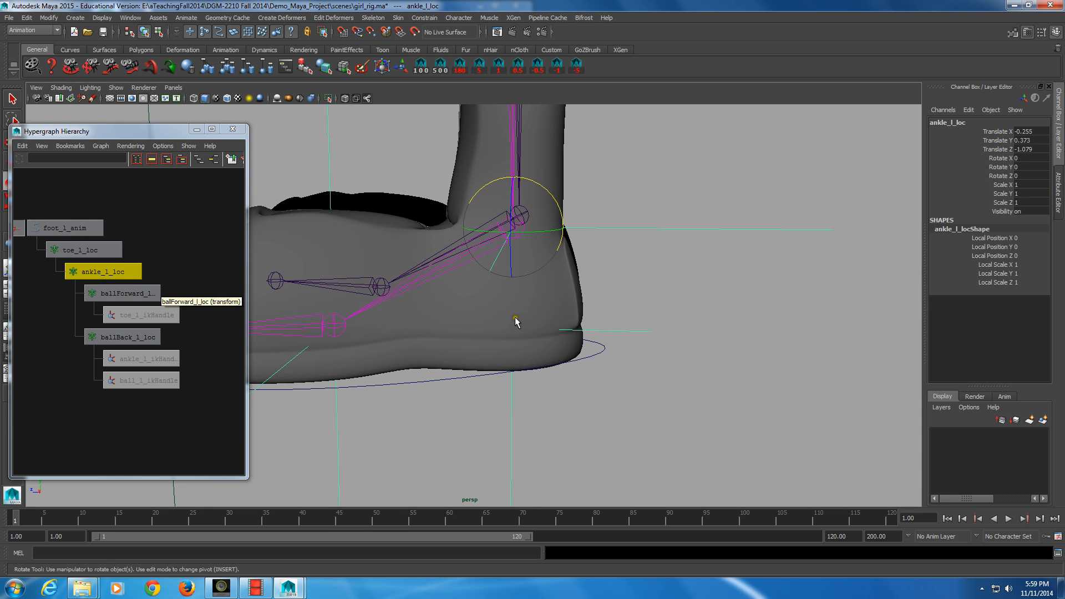
{"action": "left_click_drag", "start_coordinate": [93, 352], "coordinate": [57, 287]}
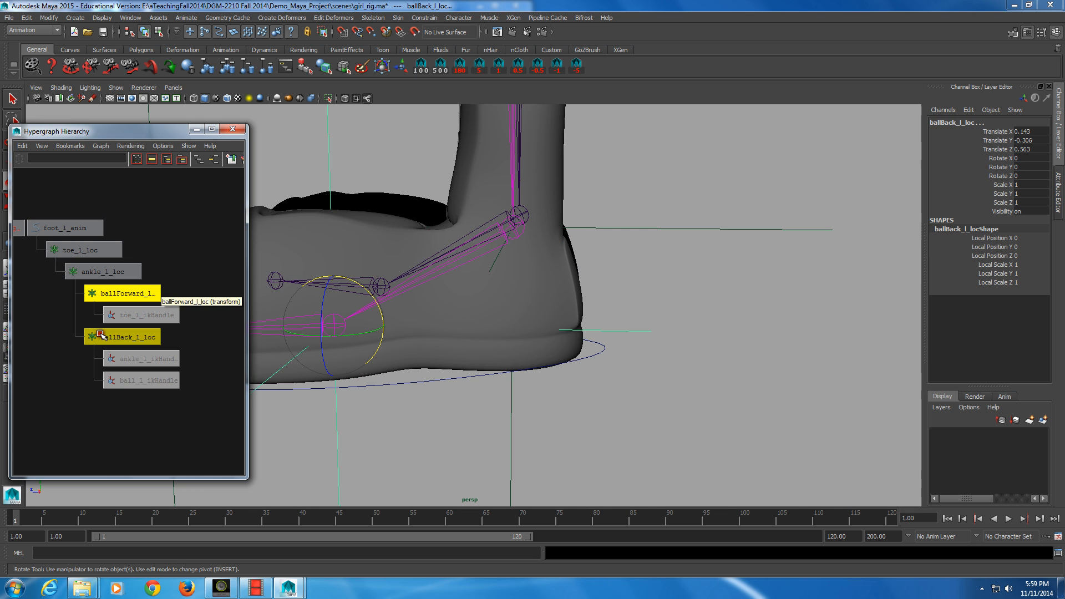
{"action": "middle_click_drag", "start_coordinate": [101, 334], "coordinate": [75, 251]}
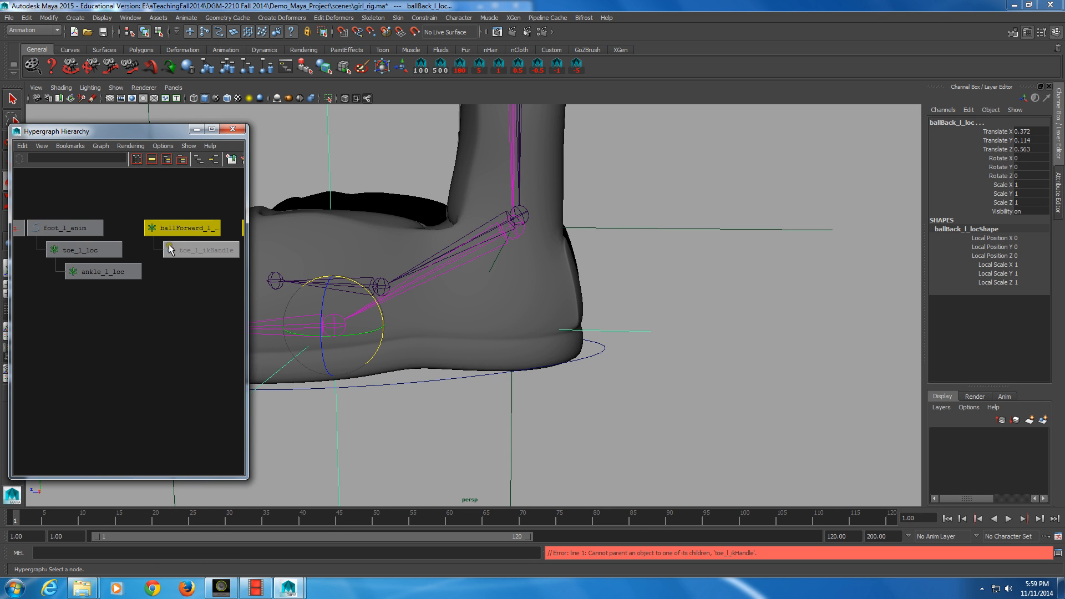
Step: Move ankle_l_loc down and back to the rear bottom edge of the heel
{"action": "left_click", "coordinate": [135, 277]}
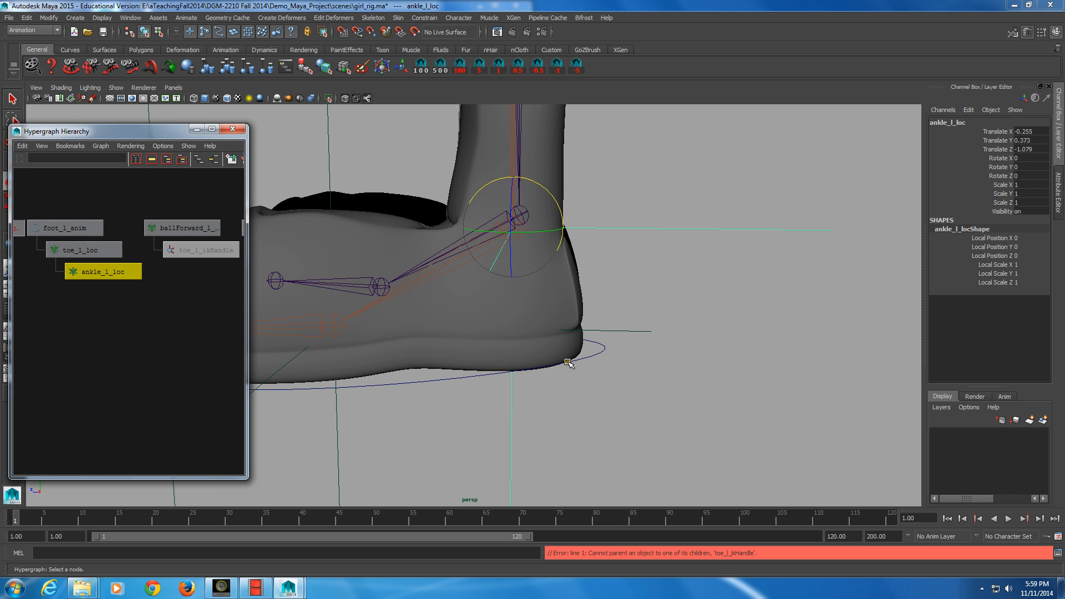
{"action": "key", "text": "w"}
{"action": "left_click_drag", "start_coordinate": [513, 171], "coordinate": [510, 177]}
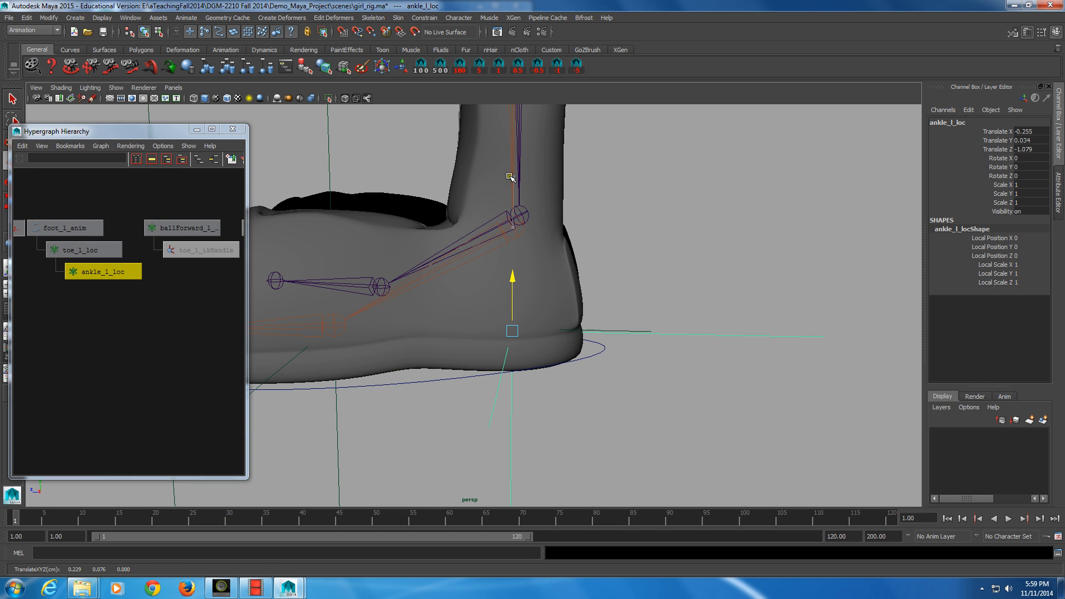
{"action": "left_click_drag", "start_coordinate": [511, 271], "coordinate": [512, 307]}
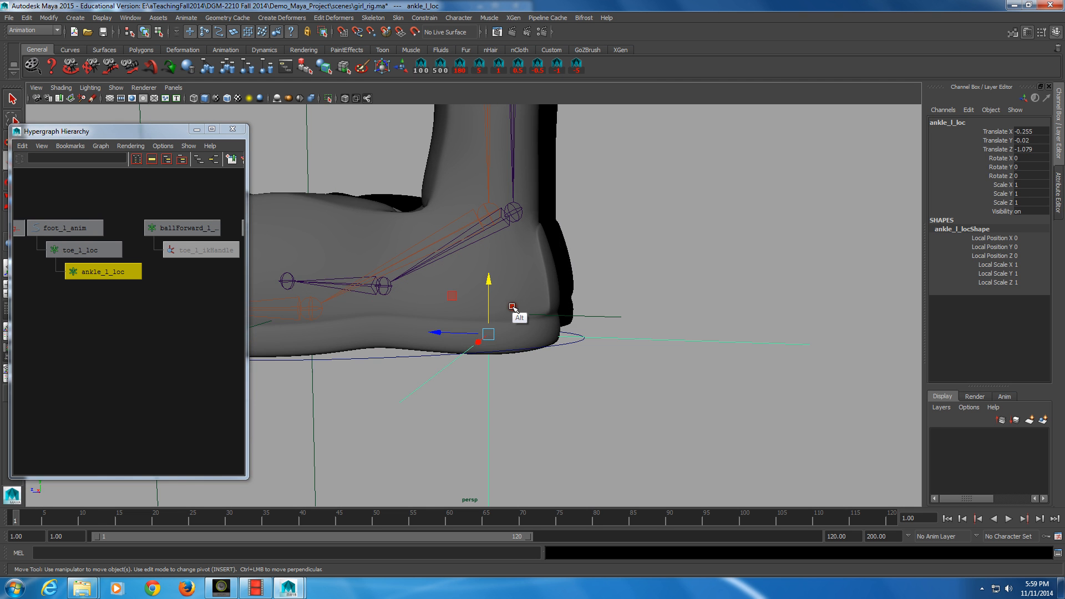
{"action": "middle_click_drag", "start_coordinate": [512, 307], "coordinate": [504, 295]}
{"action": "left_click_drag", "start_coordinate": [503, 295], "coordinate": [496, 321], "text": "alt"}
{"action": "middle_click_drag", "start_coordinate": [497, 321], "coordinate": [542, 371]}
{"action": "left_click_drag", "start_coordinate": [542, 371], "coordinate": [541, 373], "text": "alt"}
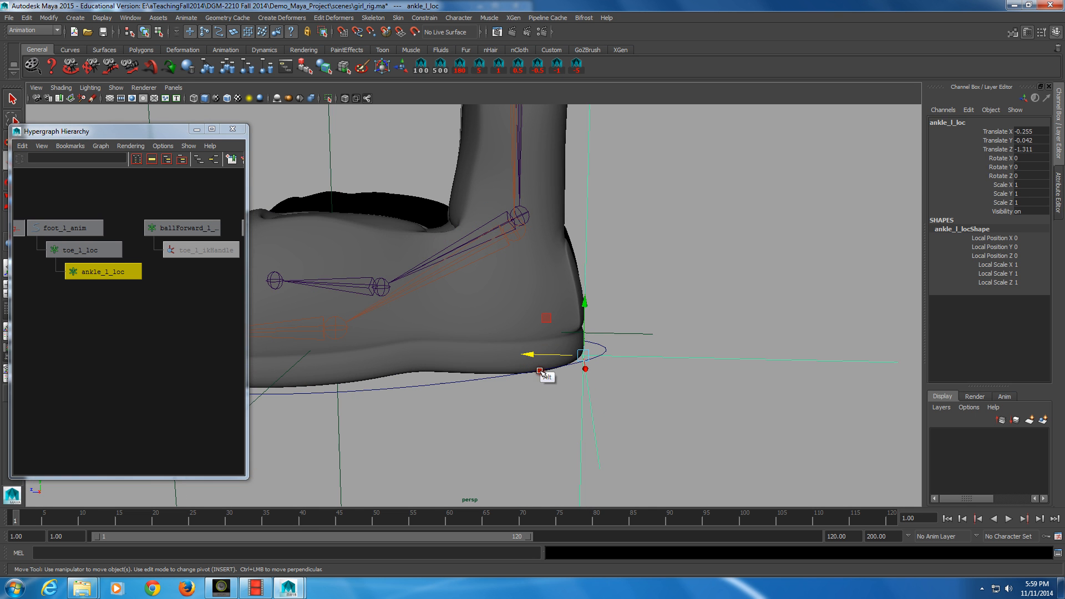
{"action": "middle_click_drag", "start_coordinate": [542, 373], "coordinate": [531, 359]}
{"action": "left_click_drag", "start_coordinate": [532, 360], "coordinate": [530, 358], "text": "alt"}
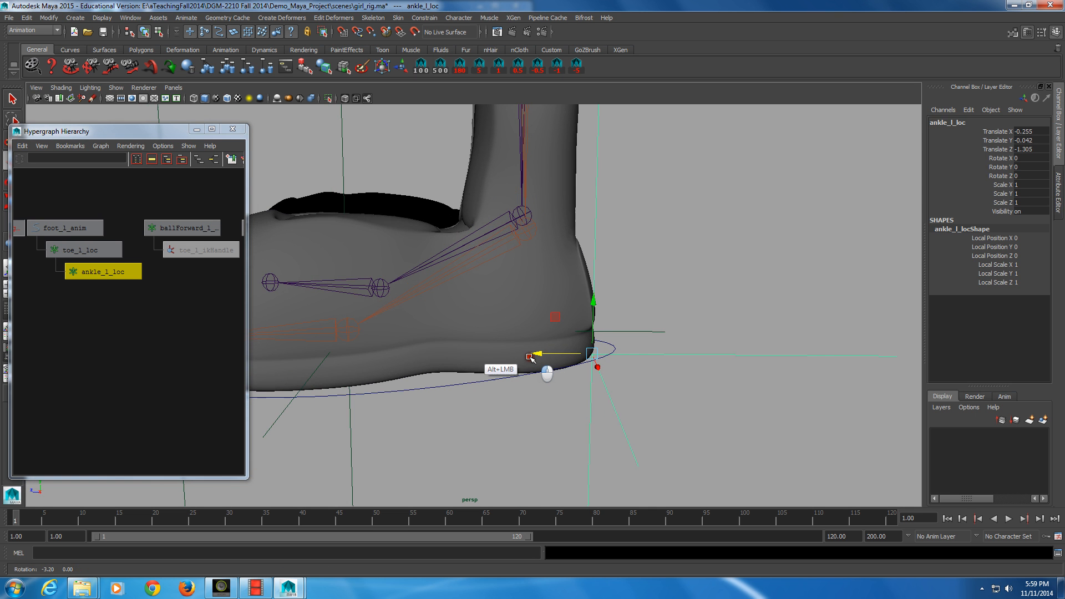
Step: Parent the ball locators back under ankle_l_loc to restore the hierarchy
{"action": "middle_click_drag", "start_coordinate": [162, 229], "coordinate": [129, 244], "text": "alt"}
{"action": "left_click_drag", "start_coordinate": [115, 213], "coordinate": [220, 243]}
{"action": "middle_click_drag", "start_coordinate": [220, 242], "coordinate": [94, 278]}
{"action": "left_click", "coordinate": [148, 265]}
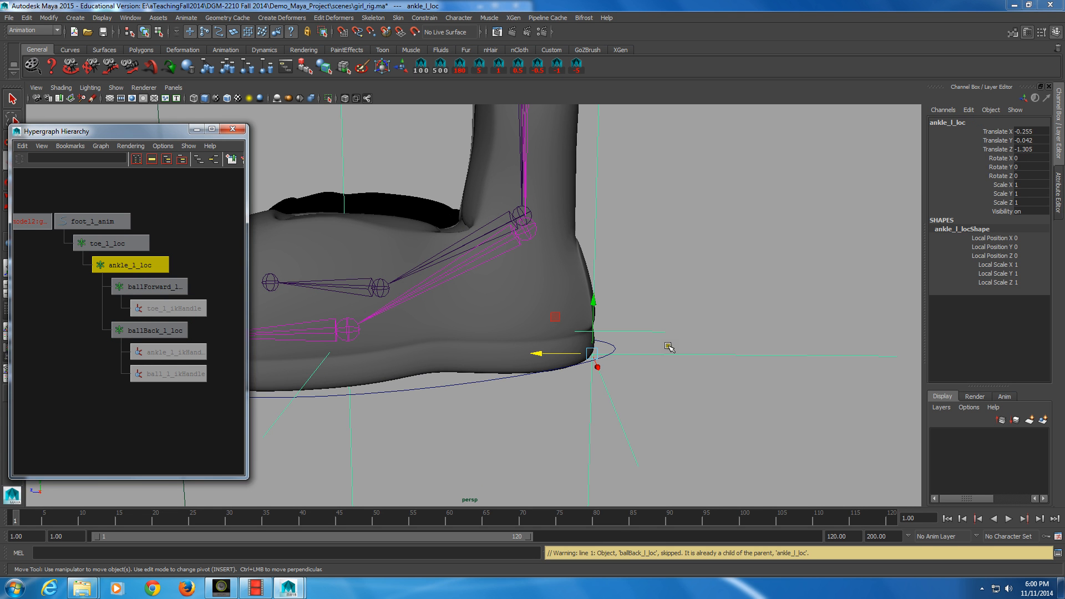
Step: Rotate ankle_l_loc to test the heel pivot, then undo the rotation
{"action": "key", "text": "e"}
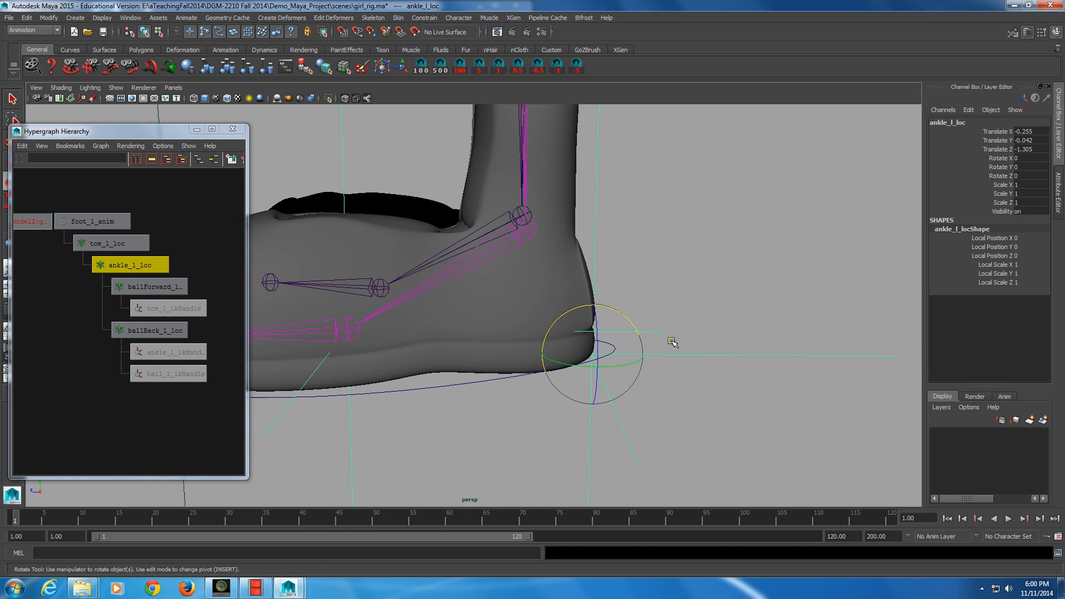
{"action": "left_click_drag", "start_coordinate": [641, 344], "coordinate": [616, 327]}
{"action": "right_click_drag", "start_coordinate": [617, 327], "coordinate": [588, 324], "text": "alt"}
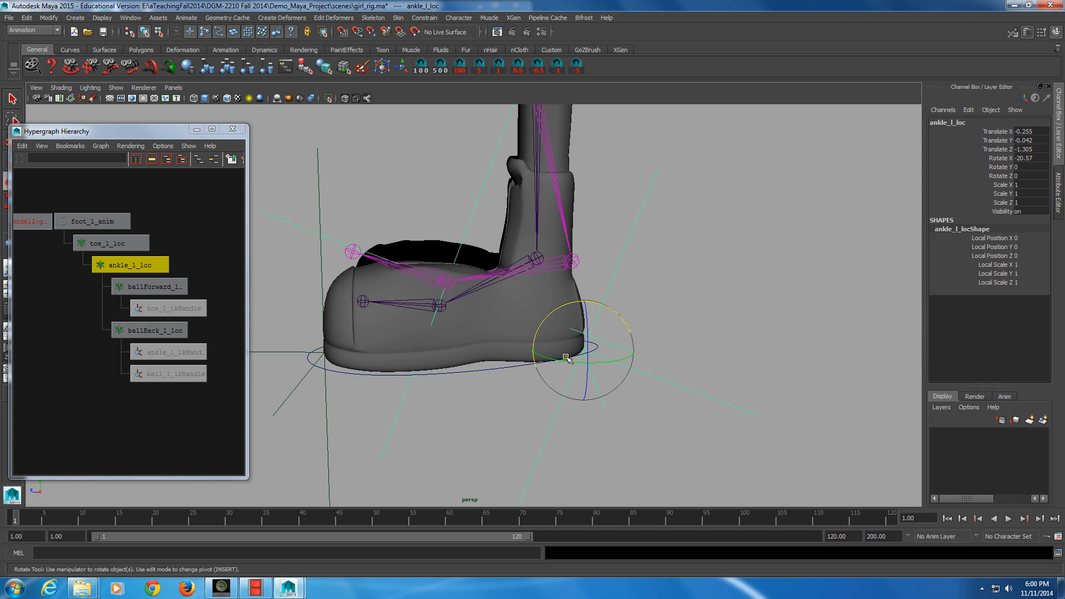
{"action": "right_click_drag", "start_coordinate": [597, 371], "coordinate": [605, 384], "text": "alt"}
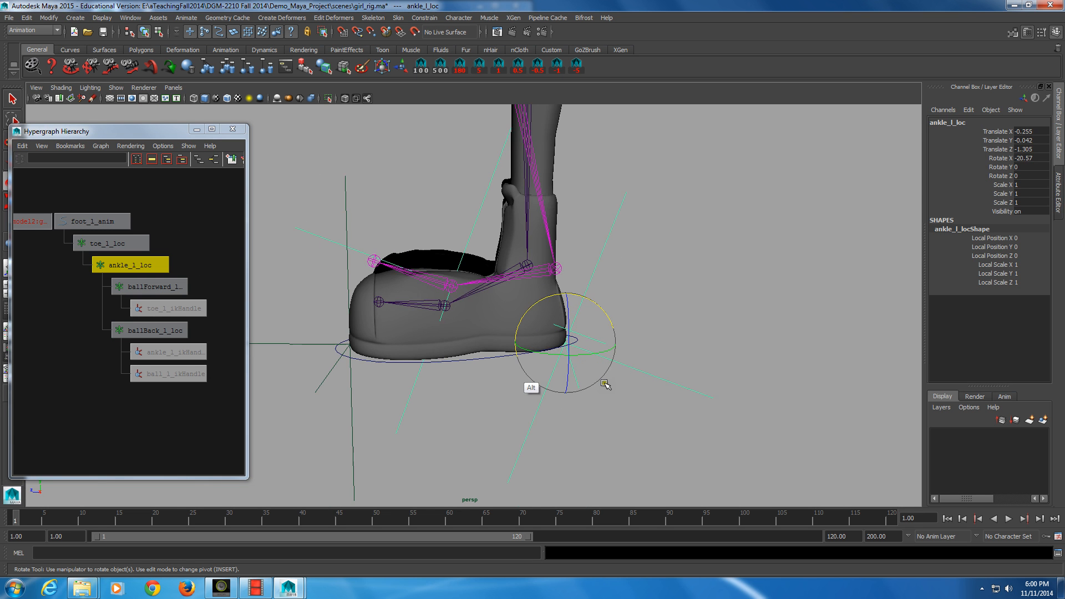
{"action": "middle_click_drag", "start_coordinate": [605, 383], "coordinate": [599, 393], "text": "alt"}
{"action": "key", "text": "ctrl+z"}
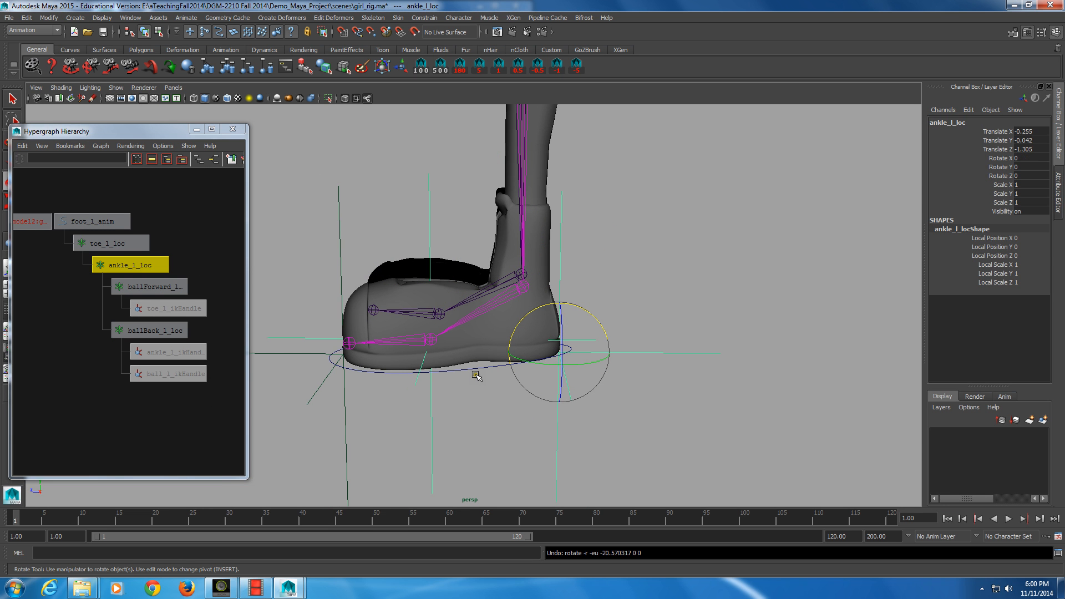
Step: Duplicate ballForward_l_loc
{"action": "left_click_drag", "start_coordinate": [430, 380], "coordinate": [511, 393], "text": "alt"}
{"action": "middle_click_drag", "start_coordinate": [192, 254], "coordinate": [295, 335], "text": "alt"}
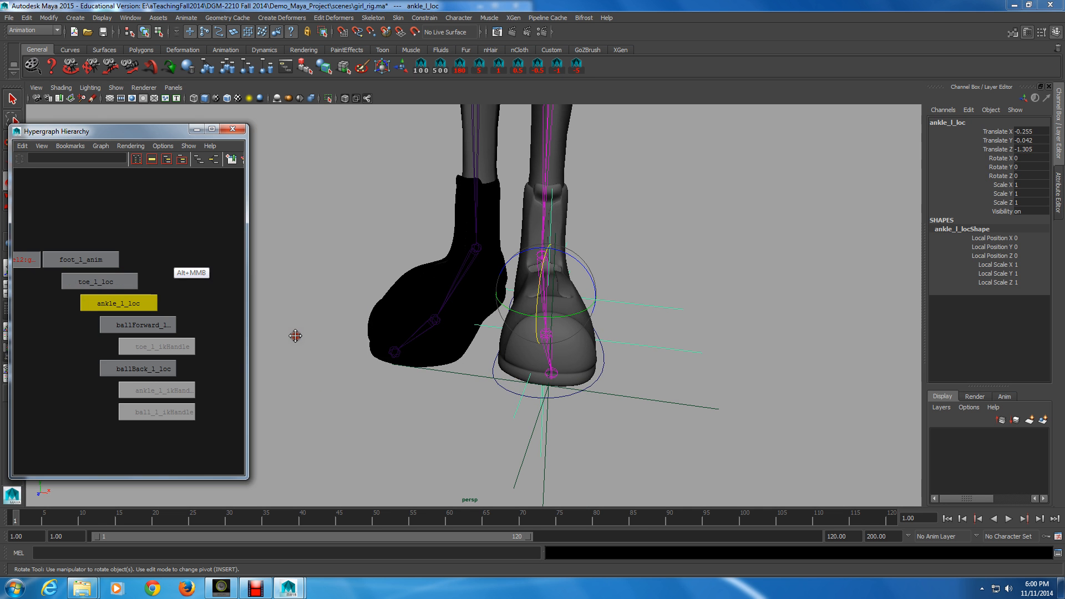
{"action": "left_click", "coordinate": [161, 272]}
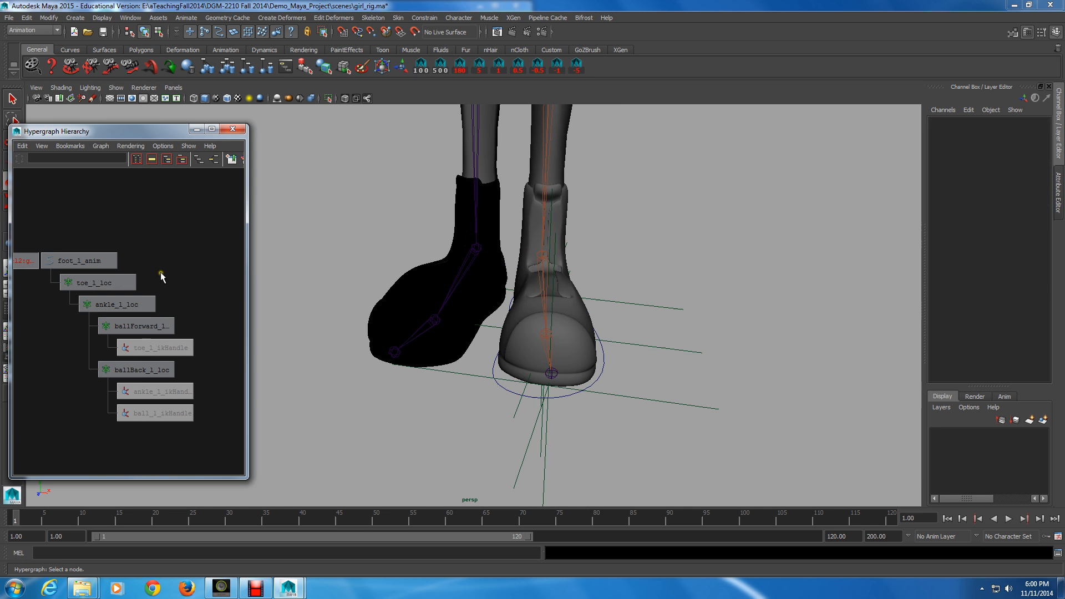
{"action": "left_click", "coordinate": [105, 281]}
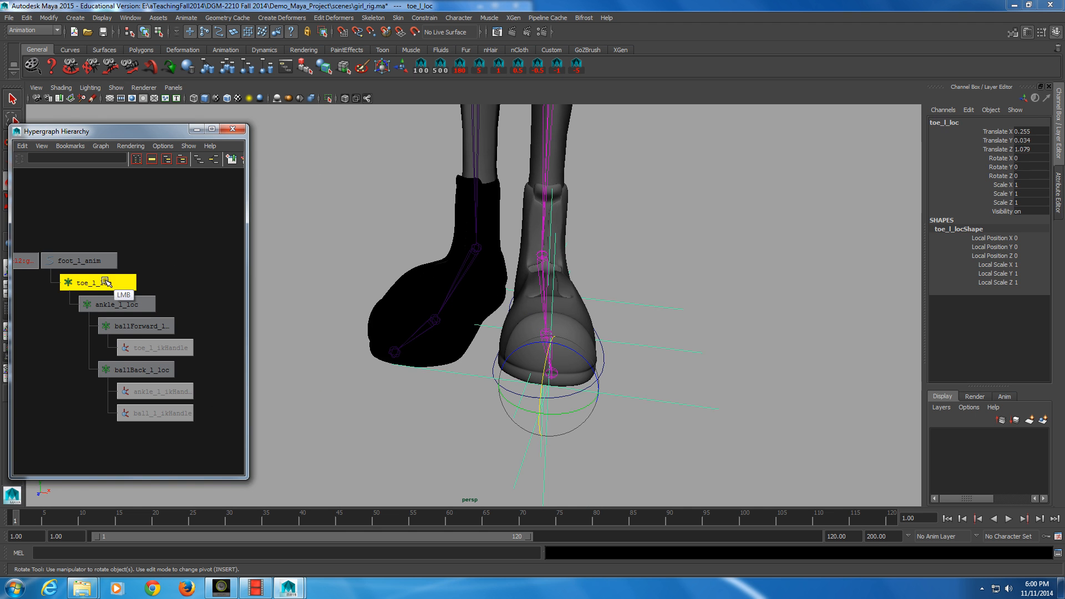
{"action": "left_click", "coordinate": [132, 326]}
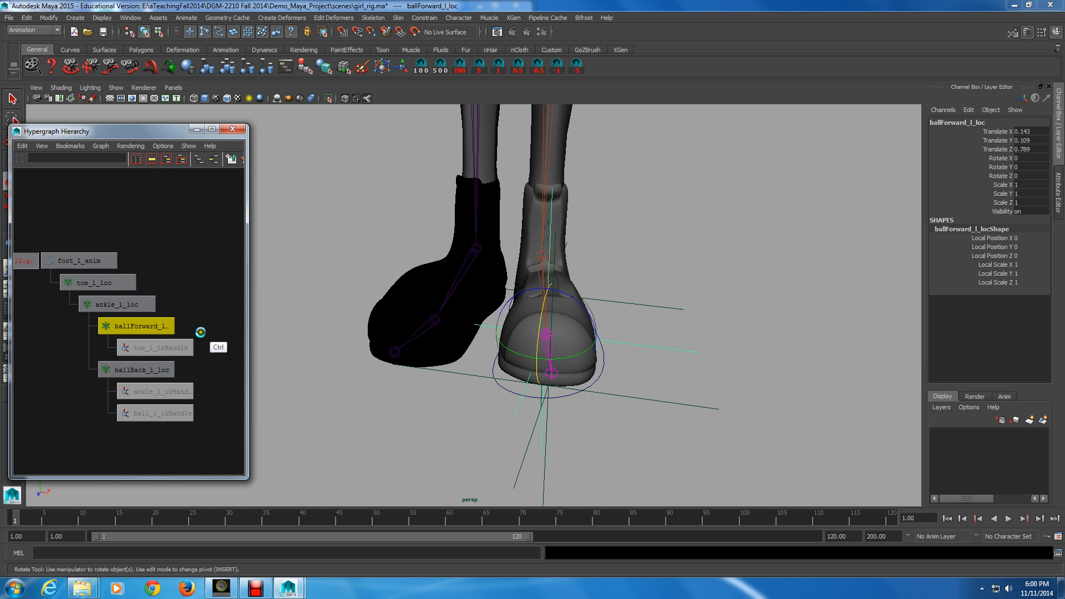
{"action": "key", "text": "ctrl+d"}
Step: Delete the toe_l_ikHandle copy under the duplicated locator
{"action": "middle_click_drag", "start_coordinate": [212, 438], "coordinate": [203, 385], "text": "alt"}
{"action": "left_click", "coordinate": [168, 403]}
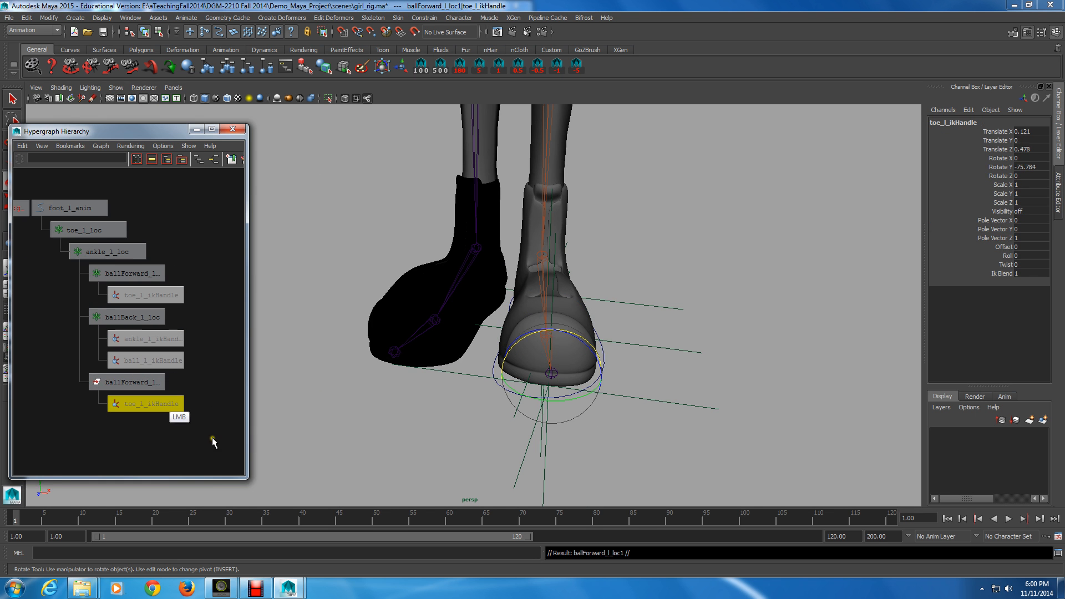
{"action": "key", "text": "Delete"}
Step: Duplicate ballForward_l_loc1 and parent the new copy under ballForward_l_loc1
{"action": "left_click", "coordinate": [145, 386]}
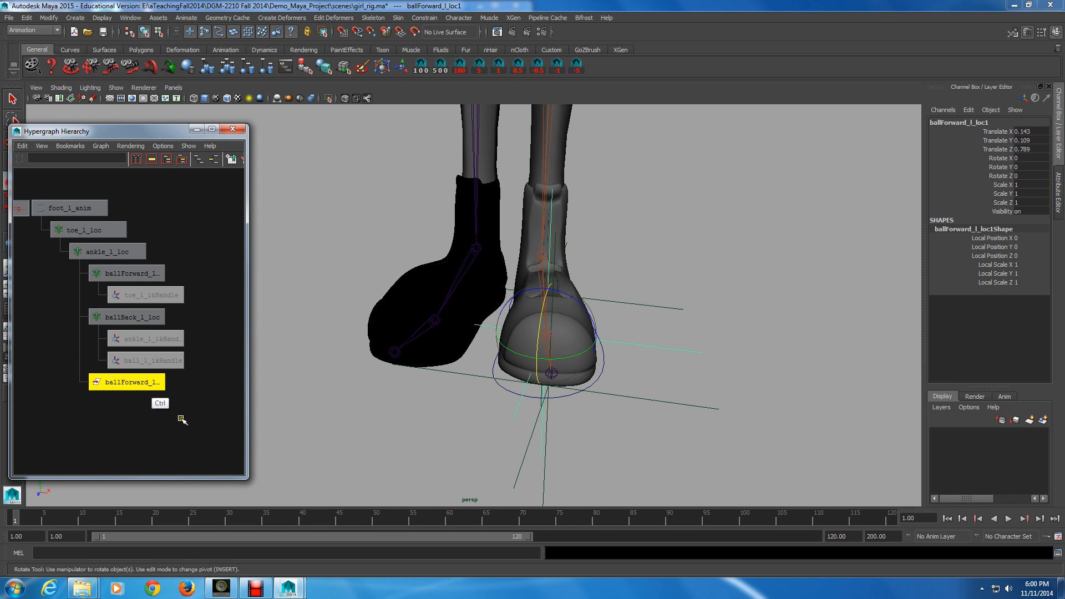
{"action": "key", "text": "ctrl+d"}
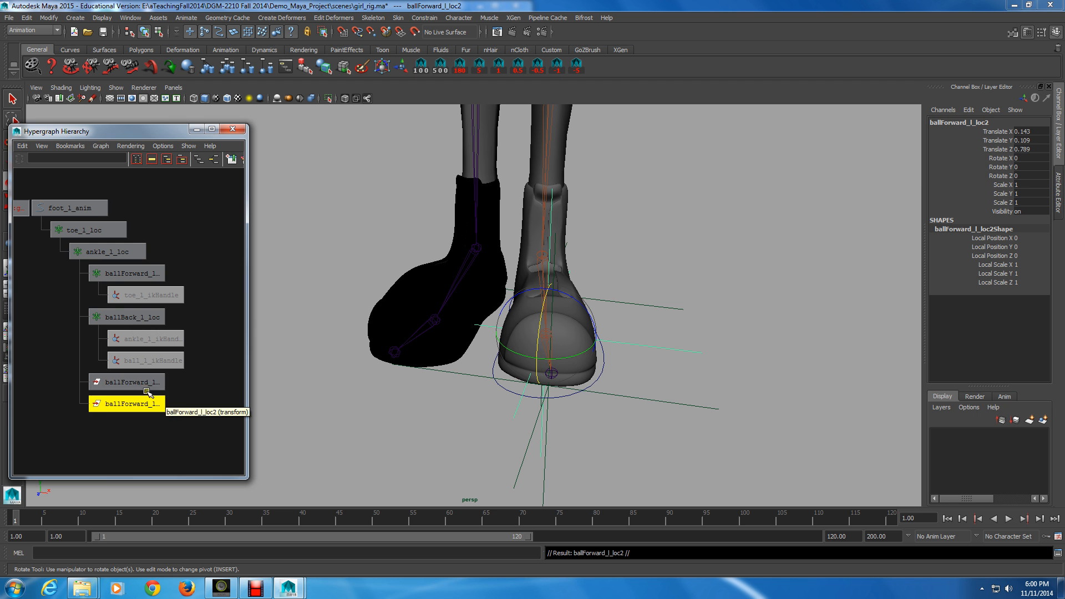
{"action": "middle_click_drag", "start_coordinate": [148, 392], "coordinate": [71, 208]}
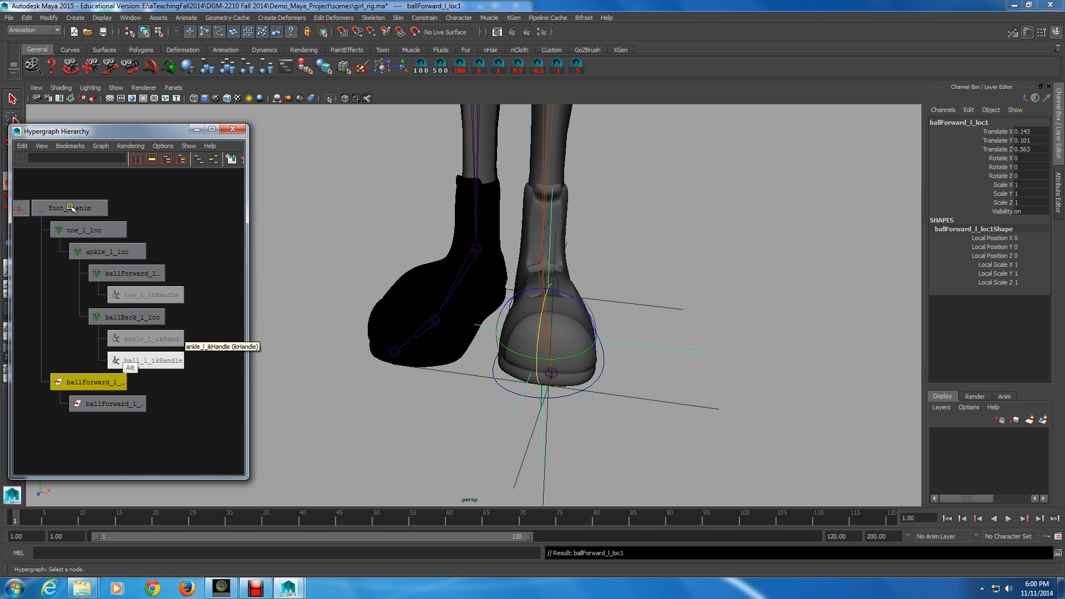
Step: Rename ballForward_l_loc1 as leanIn_l_loc
{"action": "middle_click_drag", "start_coordinate": [68, 301], "coordinate": [115, 330], "text": "alt"}
{"action": "double_click", "coordinate": [131, 414], "text": "ctrl"}
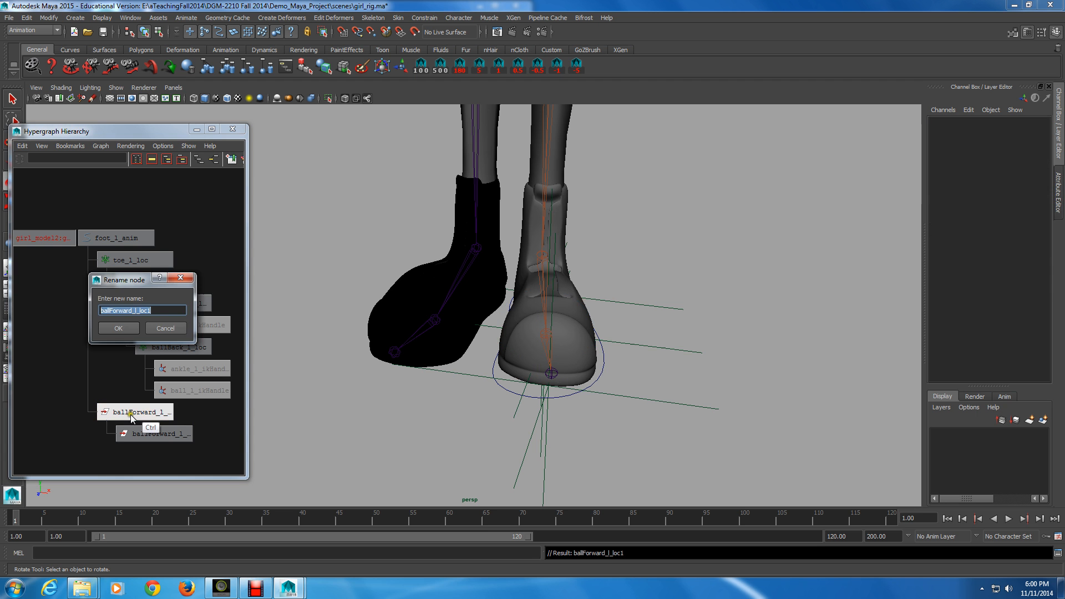
{"action": "left_click", "coordinate": [156, 311]}
{"action": "key", "text": "BackSpace"}
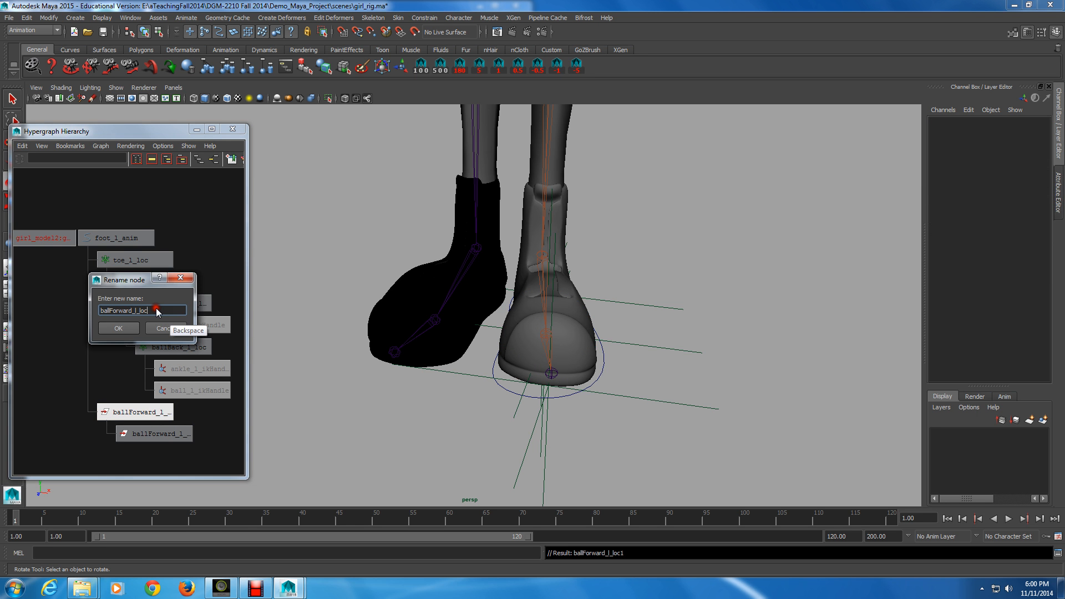
{"action": "key", "text": "Left"}
{"action": "key", "text": "Left"}
{"action": "key", "text": "Left"}
{"action": "key", "text": "Left"}
{"action": "key", "text": "BackSpace"}
{"action": "key", "text": "BackSpace"}
{"action": "key", "text": "BackSpace"}
{"action": "key", "text": "BackSpace"}
{"action": "key", "text": "BackSpace"}
{"action": "key", "text": "BackSpace"}
{"action": "key", "text": "BackSpace"}
{"action": "key", "text": "BackSpace"}
{"action": "key", "text": "BackSpace"}
{"action": "key", "text": "BackSpace"}
{"action": "key", "text": "BackSpace"}
{"action": "type", "text": "leanIn"}
{"action": "key", "text": "KP_Enter"}
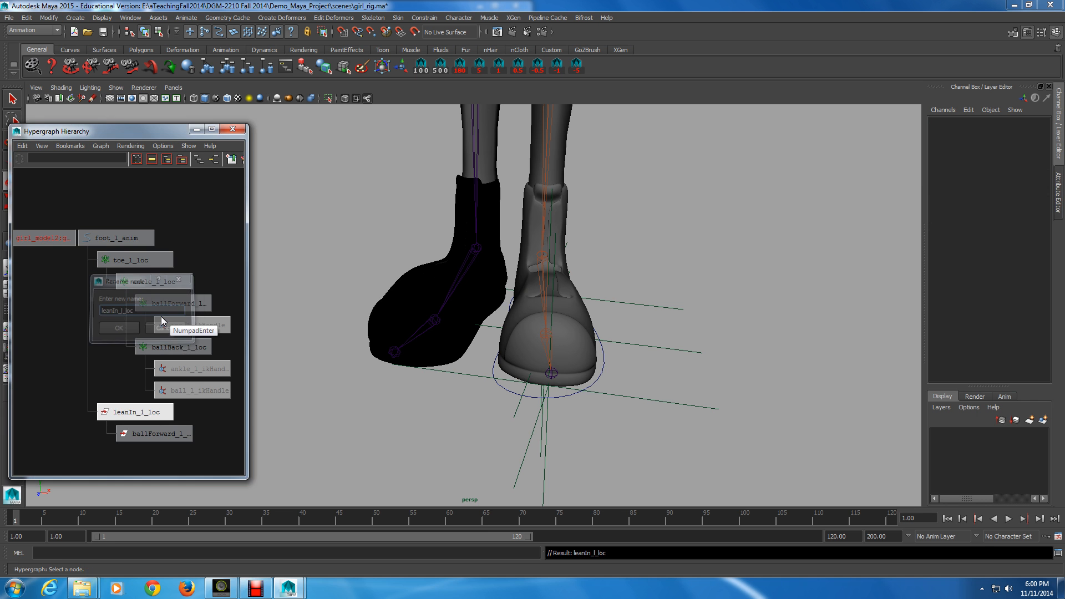
Step: Rename ballForward_l_loc2 as leanOut_l_loc
{"action": "double_click", "coordinate": [159, 433], "text": "ctrl"}
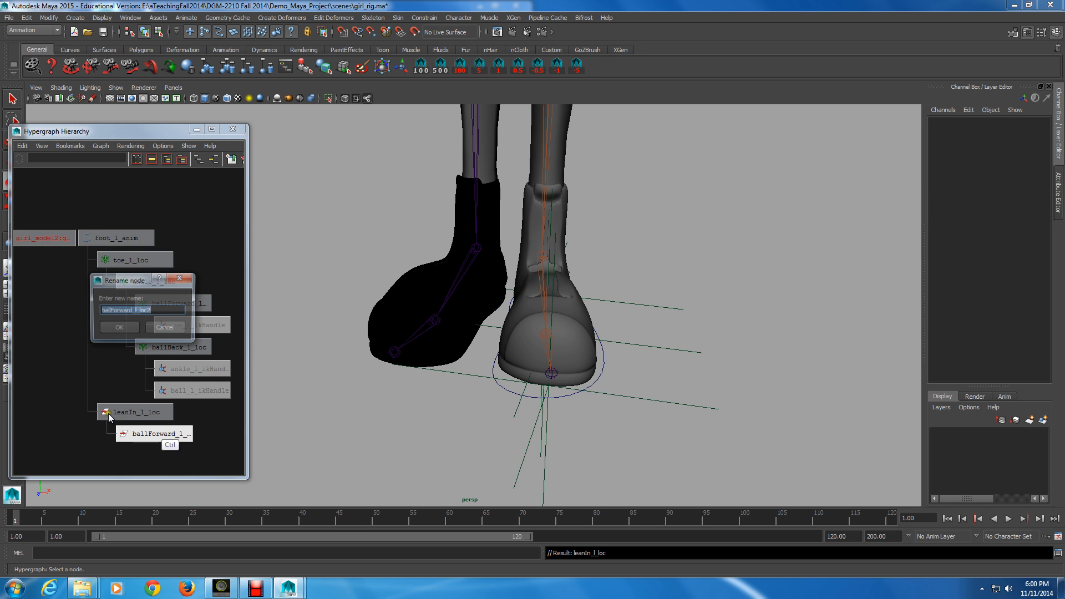
{"action": "left_click", "coordinate": [154, 310]}
{"action": "key", "text": "BackSpace"}
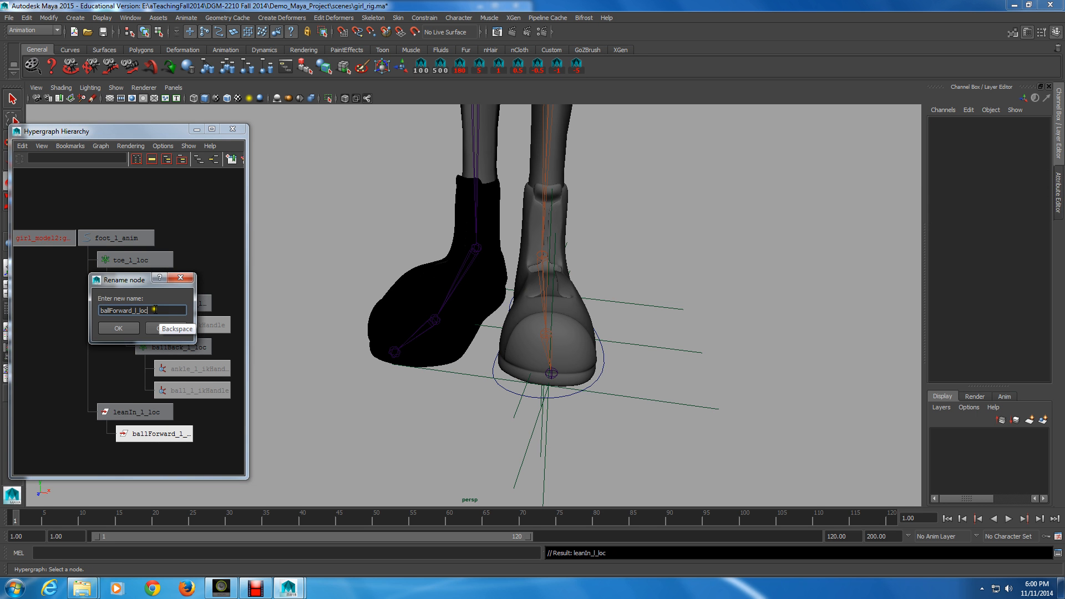
{"action": "left_click", "coordinate": [150, 313]}
{"action": "key", "text": "Left"}
{"action": "key", "text": "Left"}
{"action": "key", "text": "Left"}
{"action": "key", "text": "Left"}
{"action": "key", "text": "BackSpace"}
{"action": "key", "text": "BackSpace"}
{"action": "key", "text": "BackSpace"}
{"action": "key", "text": "BackSpace"}
{"action": "key", "text": "BackSpace"}
{"action": "key", "text": "BackSpace"}
{"action": "key", "text": "BackSpace"}
{"action": "key", "text": "BackSpace"}
{"action": "key", "text": "BackSpace"}
{"action": "key", "text": "BackSpace"}
{"action": "key", "text": "BackSpace"}
{"action": "type", "text": "leanOut"}
{"action": "key", "text": "Return"}
Step: Select leanIn_l_loc, set a keyframe on it, then undo the keyframe
{"action": "key", "text": "Up"}
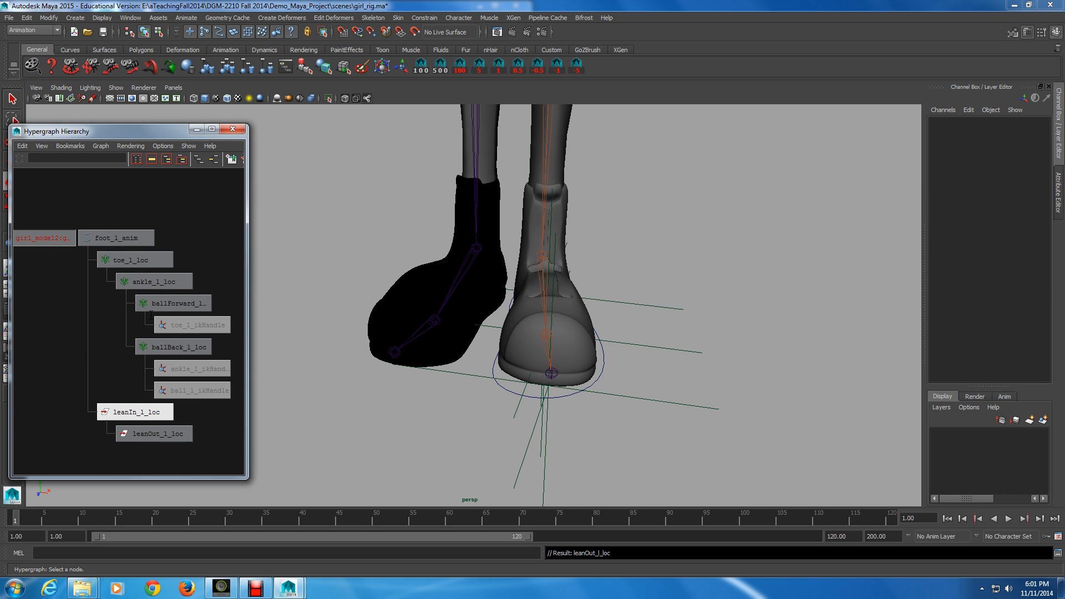
{"action": "left_click", "coordinate": [169, 411]}
{"action": "key", "text": "alt"}
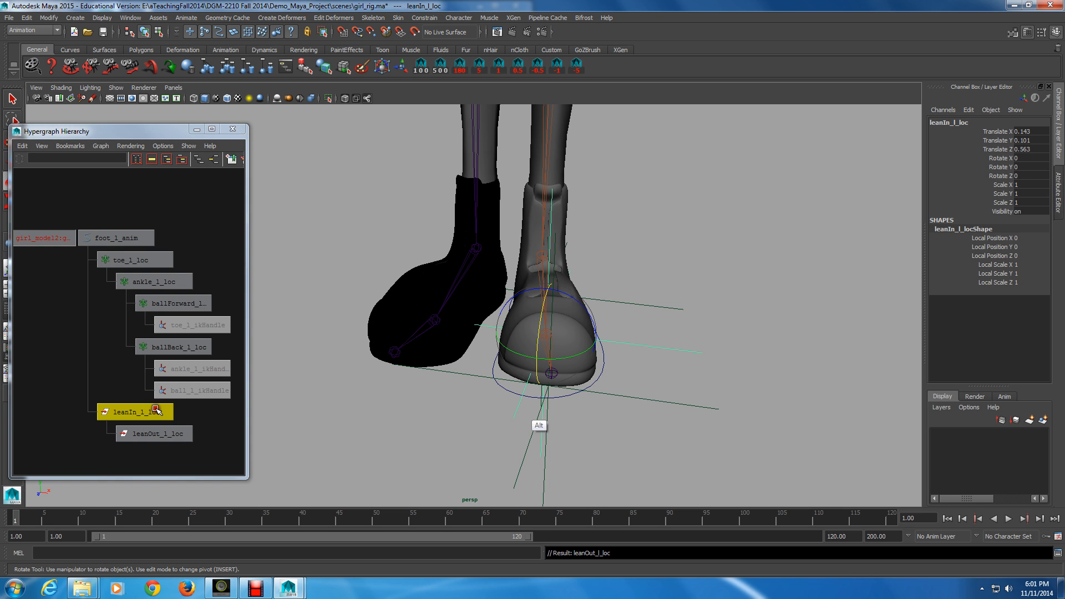
{"action": "left_click_drag", "start_coordinate": [518, 398], "coordinate": [533, 411], "text": "alt"}
{"action": "key", "text": "s"}
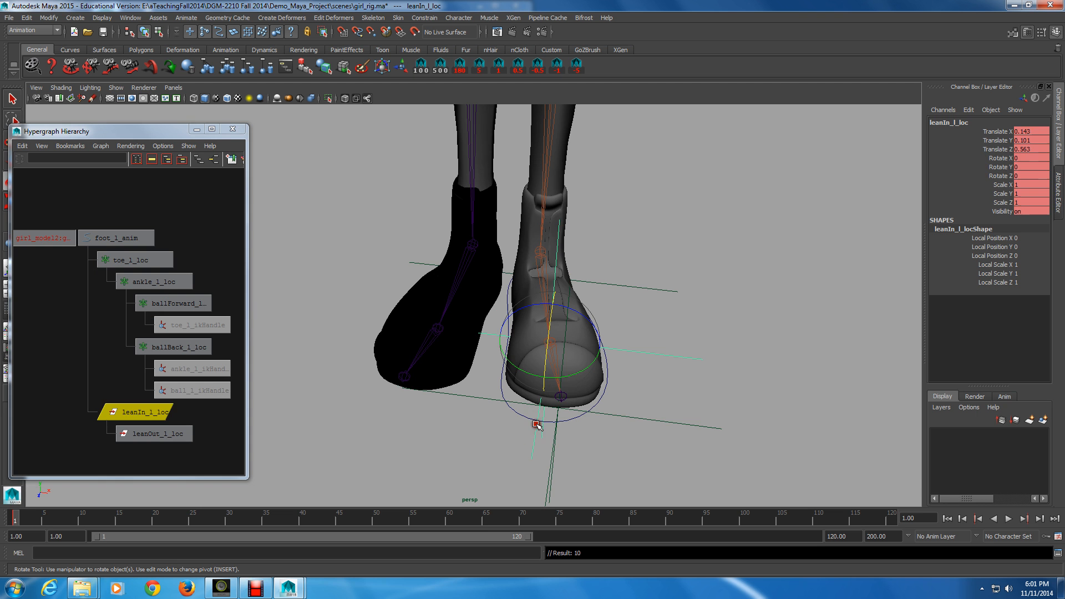
{"action": "key", "text": "ctrl"}
{"action": "key", "text": "ctrl+z"}
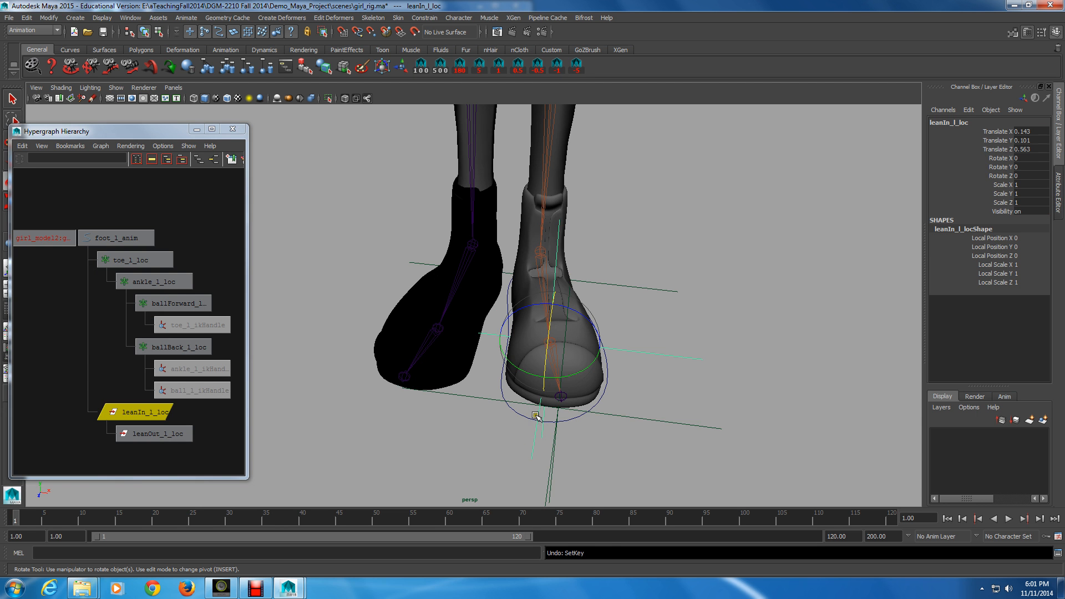
Step: Move leanIn_l_loc to the inner side edge of the left foot's sole
{"action": "key", "text": "w"}
{"action": "key", "text": "alt"}
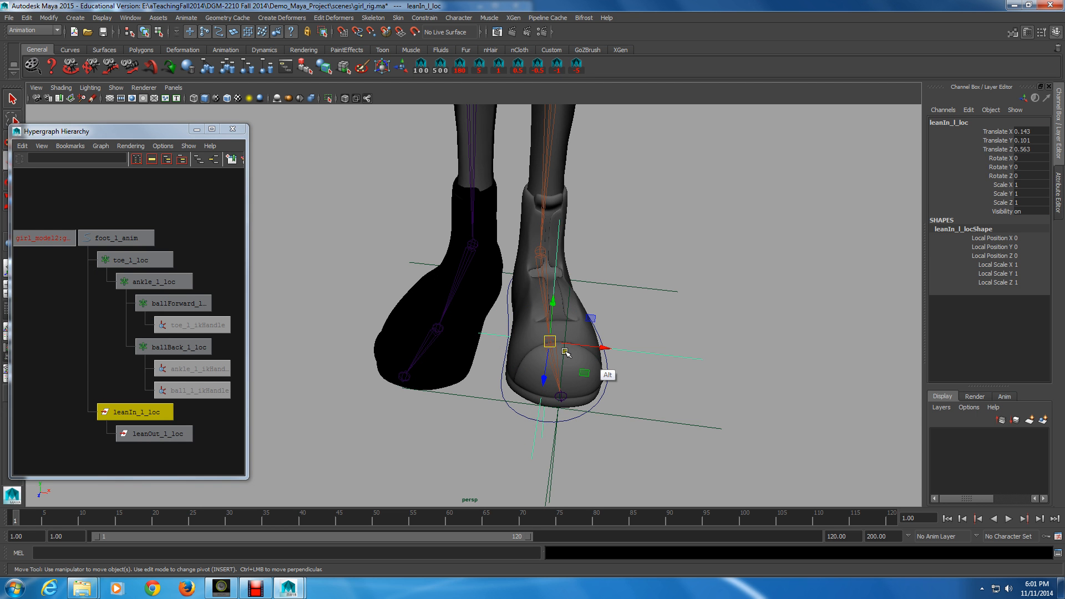
{"action": "mouse_move", "coordinate": [565, 352]}
{"action": "left_mouse_down", "text": "alt"}
{"action": "mouse_move", "coordinate": [585, 370]}
{"action": "mouse_move", "coordinate": [598, 366]}
{"action": "mouse_move", "coordinate": [555, 361]}
{"action": "left_mouse_up", "text": "alt"}
{"action": "left_click_drag", "start_coordinate": [499, 394], "coordinate": [511, 416]}
{"action": "mouse_move", "coordinate": [511, 416]}
{"action": "left_mouse_down", "text": "alt"}
{"action": "mouse_move", "coordinate": [498, 406]}
{"action": "mouse_move", "coordinate": [512, 423]}
{"action": "left_mouse_up", "text": "alt"}
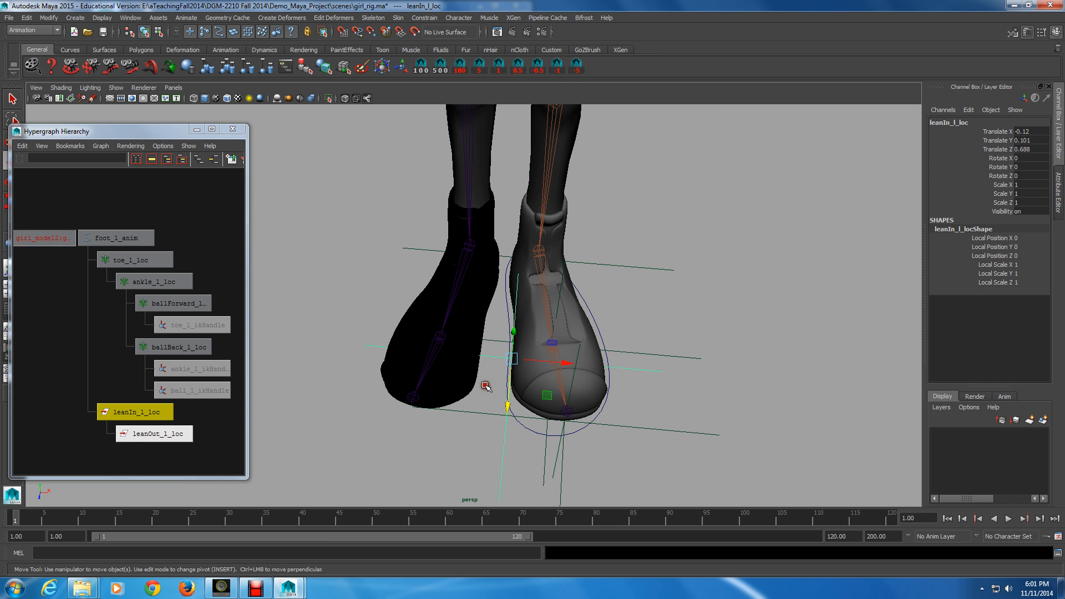
Step: Select leanOut_l_loc and move it to the outer side edge of the left foot's sole
{"action": "left_click", "coordinate": [168, 430]}
{"action": "left_click_drag", "start_coordinate": [533, 377], "coordinate": [549, 415], "text": "alt"}
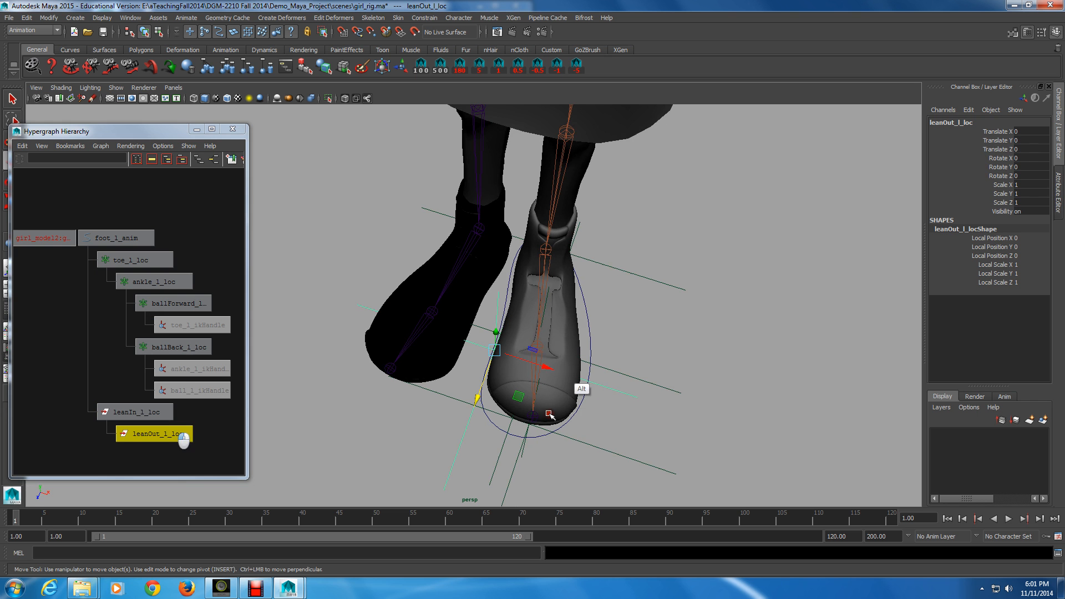
{"action": "left_click_drag", "start_coordinate": [546, 366], "coordinate": [644, 381]}
{"action": "mouse_move", "coordinate": [555, 435]}
{"action": "left_mouse_down"}
{"action": "mouse_move", "coordinate": [605, 414]}
{"action": "mouse_move", "coordinate": [558, 431]}
{"action": "left_mouse_up"}
{"action": "mouse_move", "coordinate": [631, 397]}
{"action": "left_mouse_down"}
{"action": "mouse_move", "coordinate": [587, 398]}
{"action": "mouse_move", "coordinate": [617, 393]}
{"action": "left_mouse_up"}
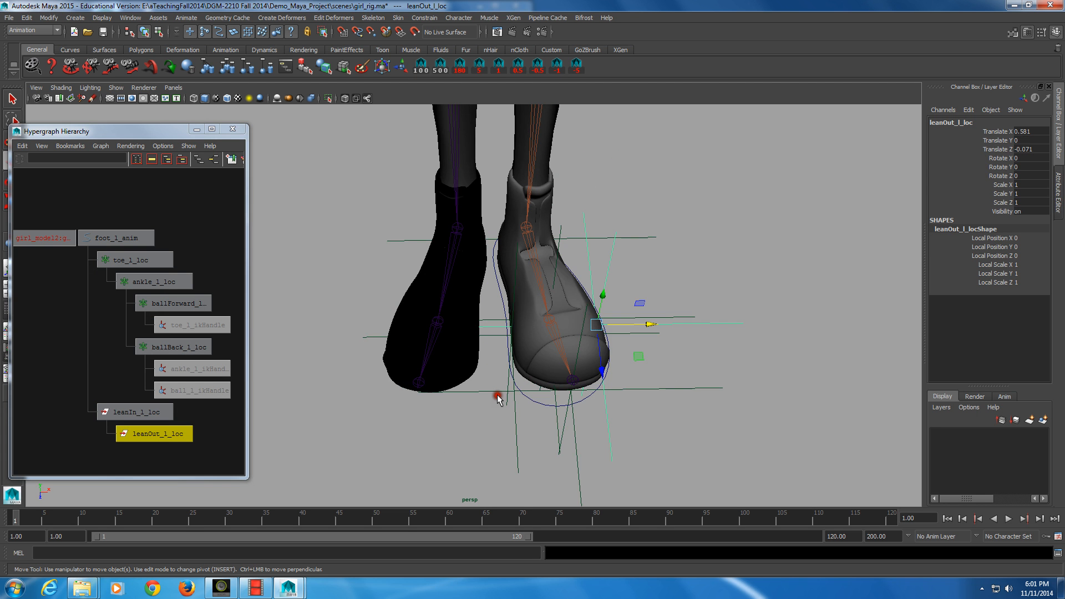
Step: Parent toe_l_loc under leanOut_l_loc so the foot chain nests below leanIn_l_loc and leanOut_l_loc
{"action": "left_click_drag", "start_coordinate": [137, 282], "coordinate": [87, 259]}
{"action": "mouse_move", "coordinate": [136, 279]}
{"action": "middle_mouse_down"}
{"action": "mouse_move", "coordinate": [126, 259]}
{"action": "mouse_move", "coordinate": [149, 433]}
{"action": "mouse_move", "coordinate": [133, 286]}
{"action": "middle_mouse_up"}
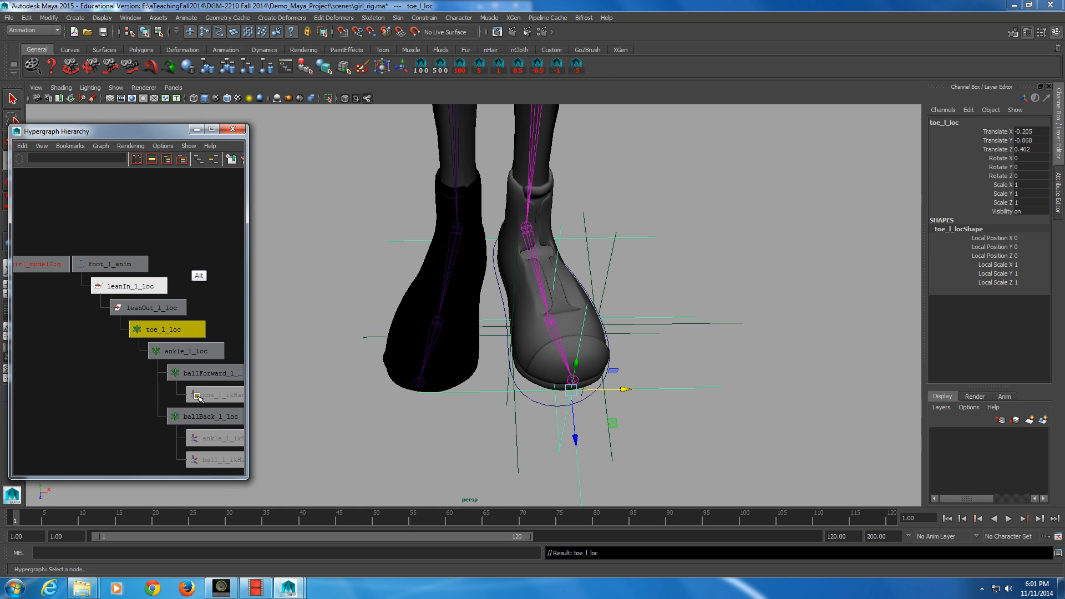
Step: Select leanIn_l_loc and all the nested locators and IK handles below it, and hide them
{"action": "left_click", "coordinate": [130, 289]}
{"action": "left_click_drag", "start_coordinate": [616, 438], "coordinate": [588, 436], "text": "alt"}
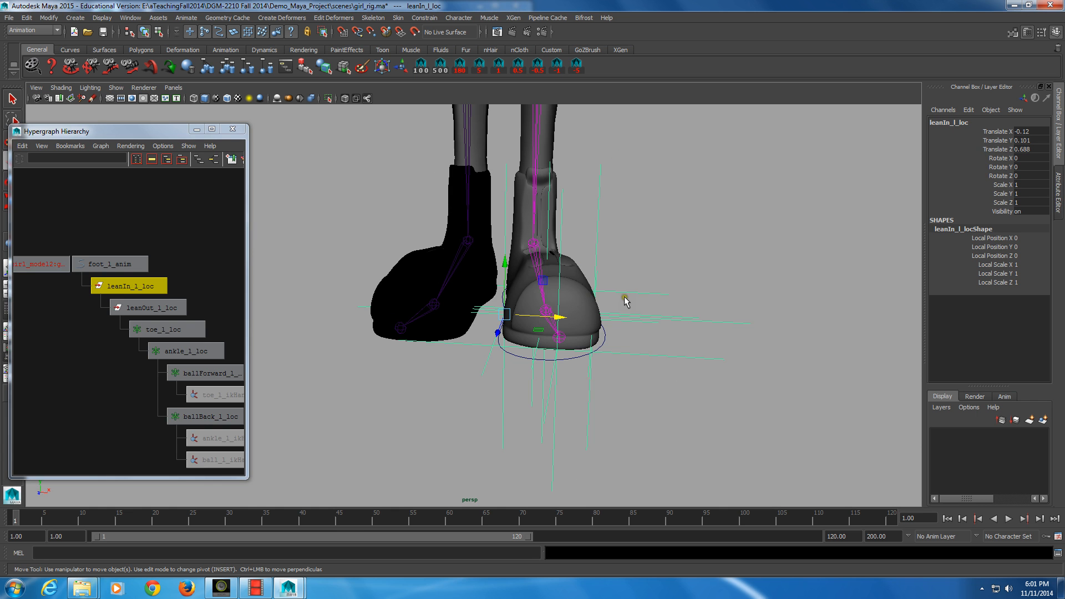
{"action": "middle_click_drag", "start_coordinate": [160, 394], "coordinate": [139, 345], "text": "alt"}
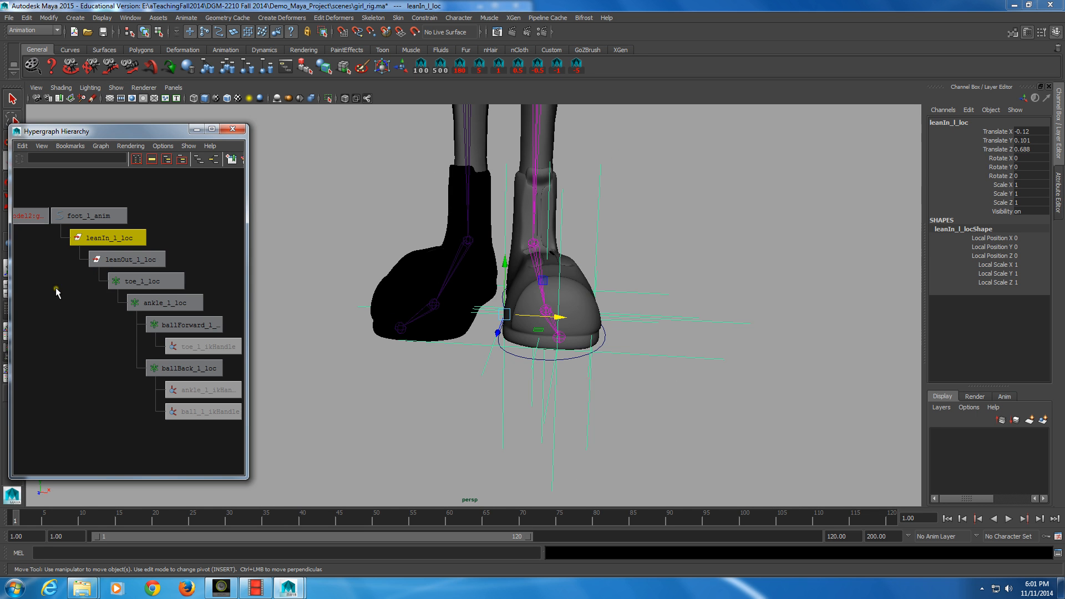
{"action": "left_click_drag", "start_coordinate": [56, 290], "coordinate": [140, 343]}
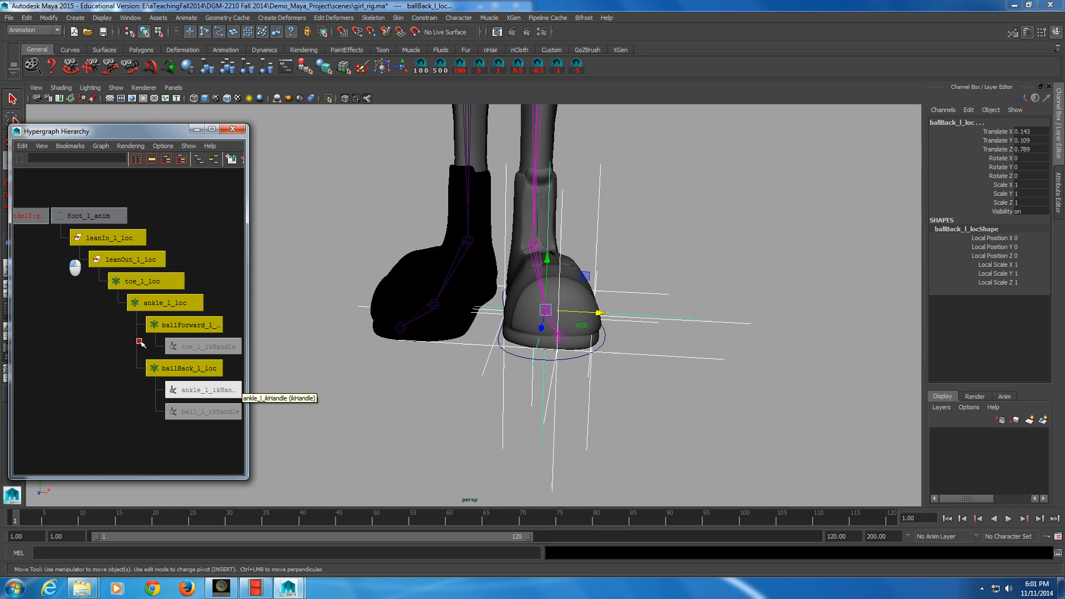
{"action": "key", "text": "h"}
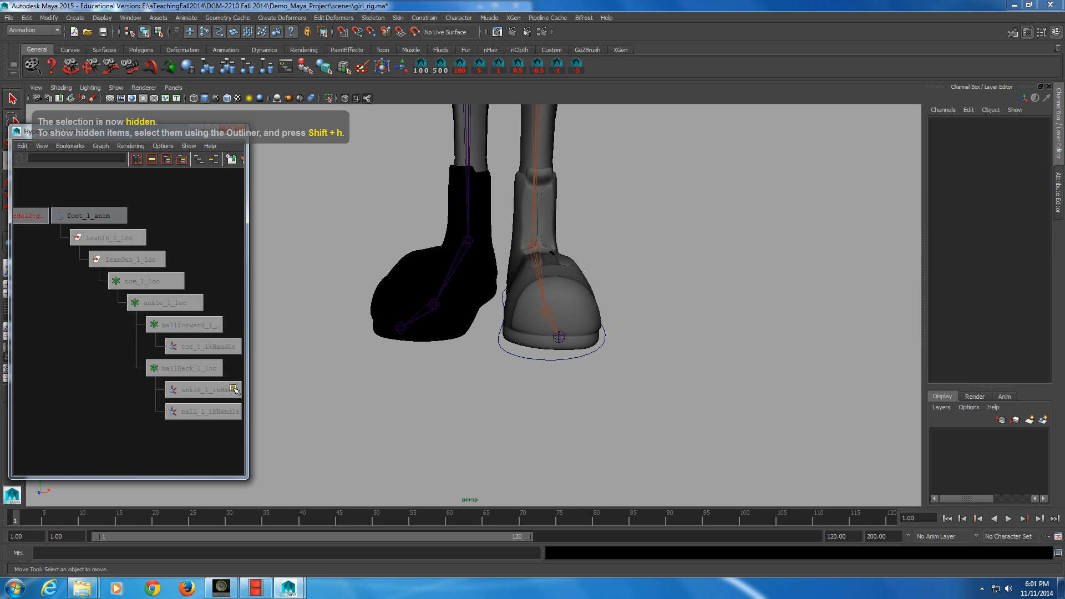
Step: Test-rotate leanIn_l_loc in both directions around its Z axis to check the foot banking, undoing each rotation
{"action": "left_click_drag", "start_coordinate": [488, 360], "coordinate": [483, 418], "text": "alt"}
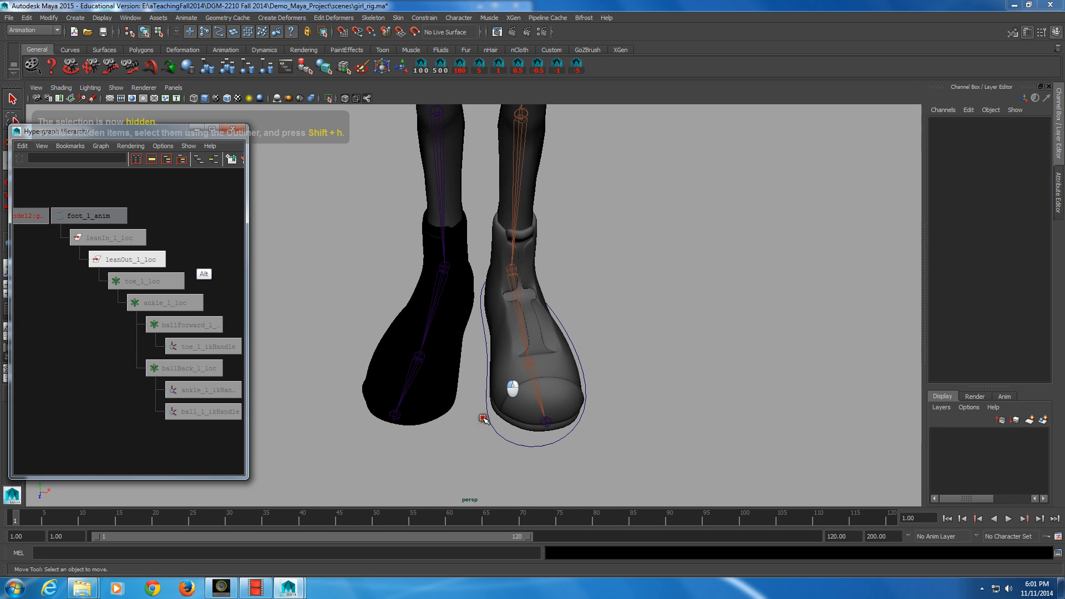
{"action": "left_click", "coordinate": [129, 239]}
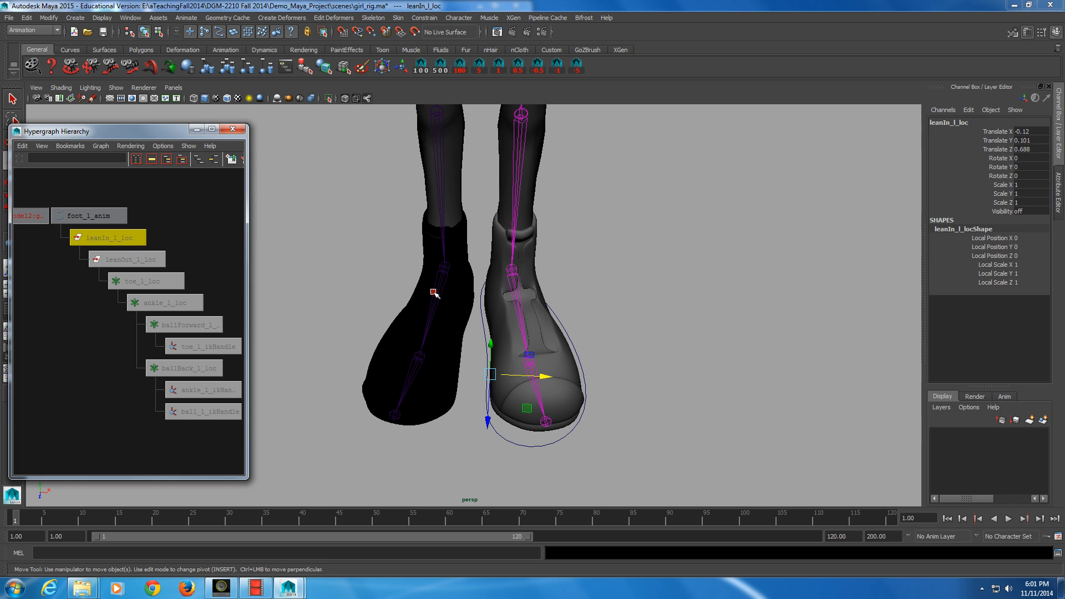
{"action": "key", "text": "e"}
{"action": "left_click_drag", "start_coordinate": [551, 381], "coordinate": [561, 406]}
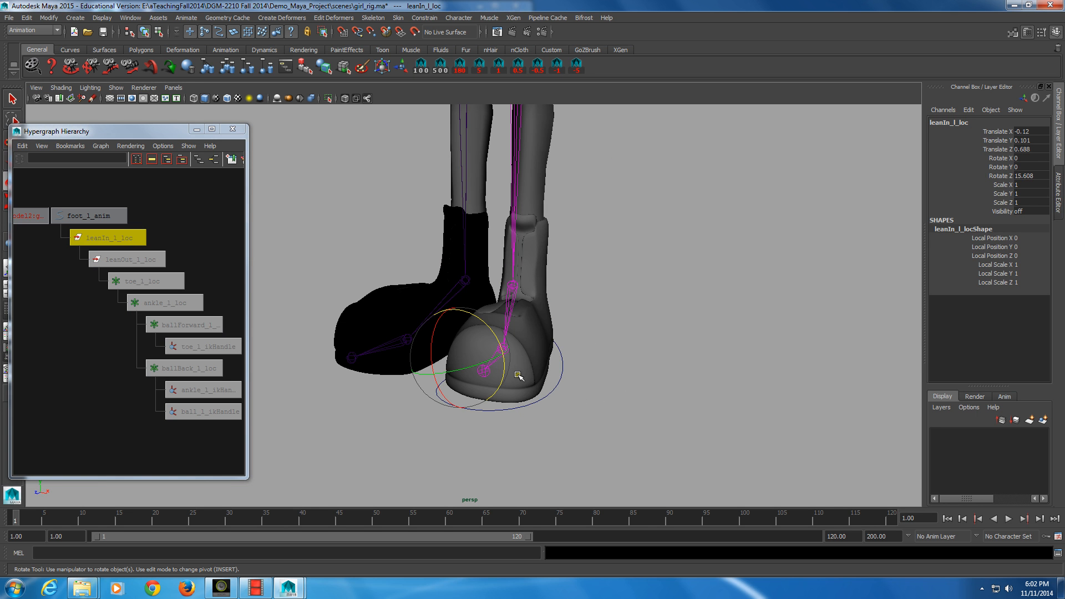
{"action": "key", "text": "ctrl+z"}
{"action": "left_click_drag", "start_coordinate": [518, 376], "coordinate": [497, 317], "text": "alt"}
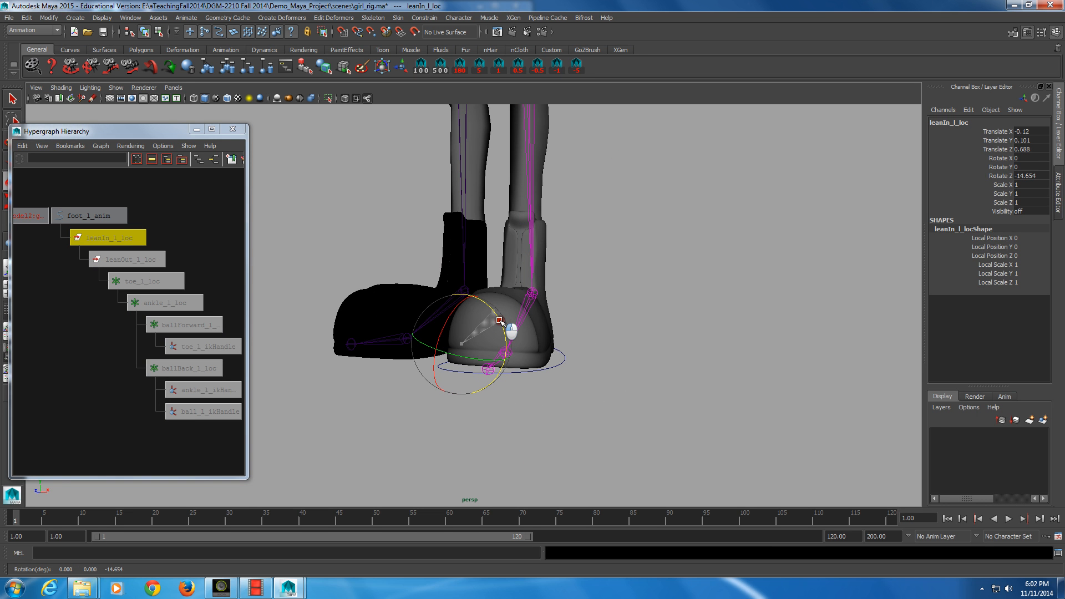
{"action": "left_click_drag", "start_coordinate": [499, 321], "coordinate": [499, 321]}
{"action": "key", "text": "ctrl+z"}
Step: Select leanOut_l_loc and test-rotate it around its Z axis, then undo the rotation
{"action": "left_click", "coordinate": [139, 259]}
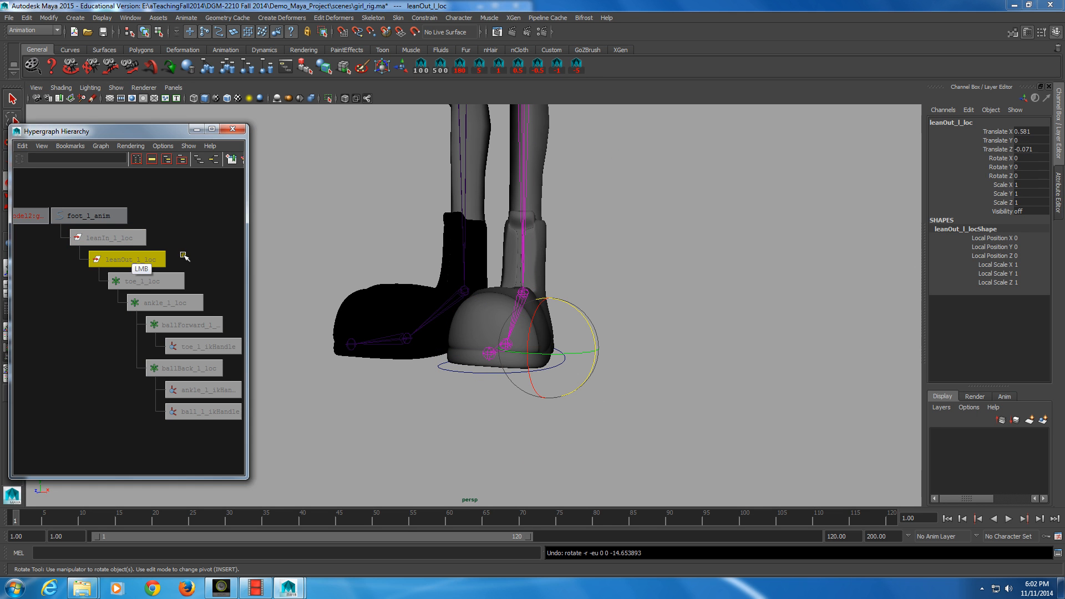
{"action": "mouse_move", "coordinate": [589, 328]}
{"action": "left_mouse_down"}
{"action": "mouse_move", "coordinate": [575, 307]}
{"action": "mouse_move", "coordinate": [580, 329]}
{"action": "left_mouse_up"}
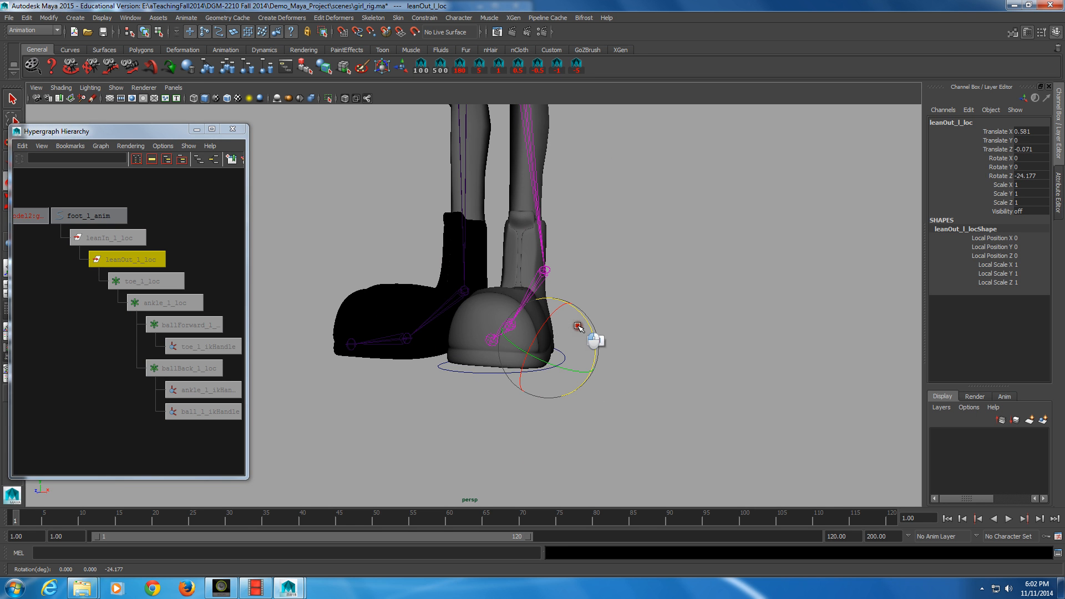
{"action": "key", "text": "ctrl+z"}
{"action": "right_click_drag", "start_coordinate": [578, 327], "coordinate": [582, 326], "text": "alt"}
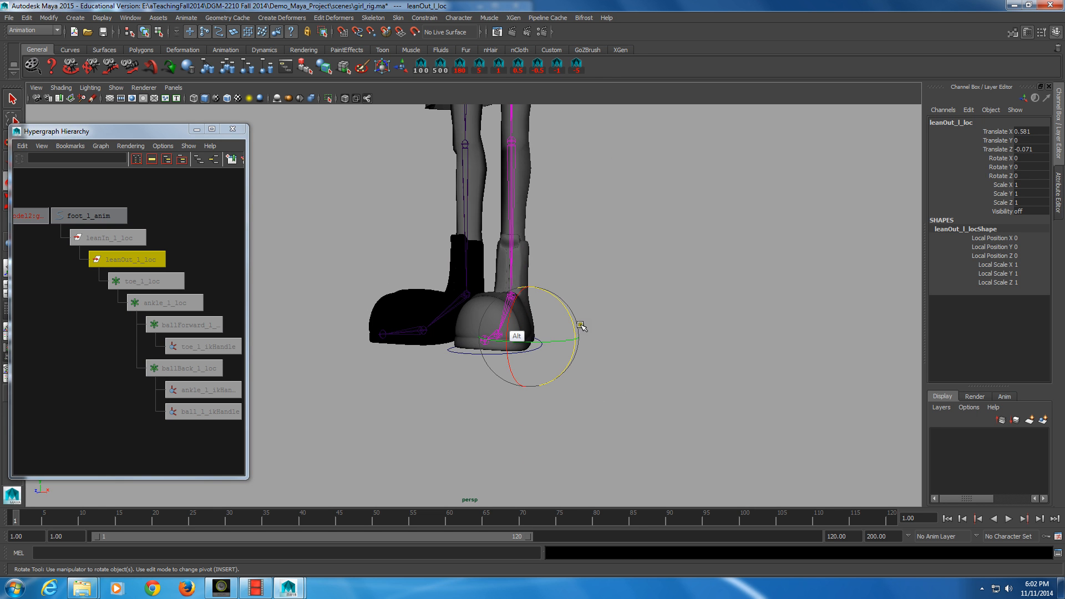
{"action": "left_click_drag", "start_coordinate": [580, 326], "coordinate": [480, 342], "text": "alt"}
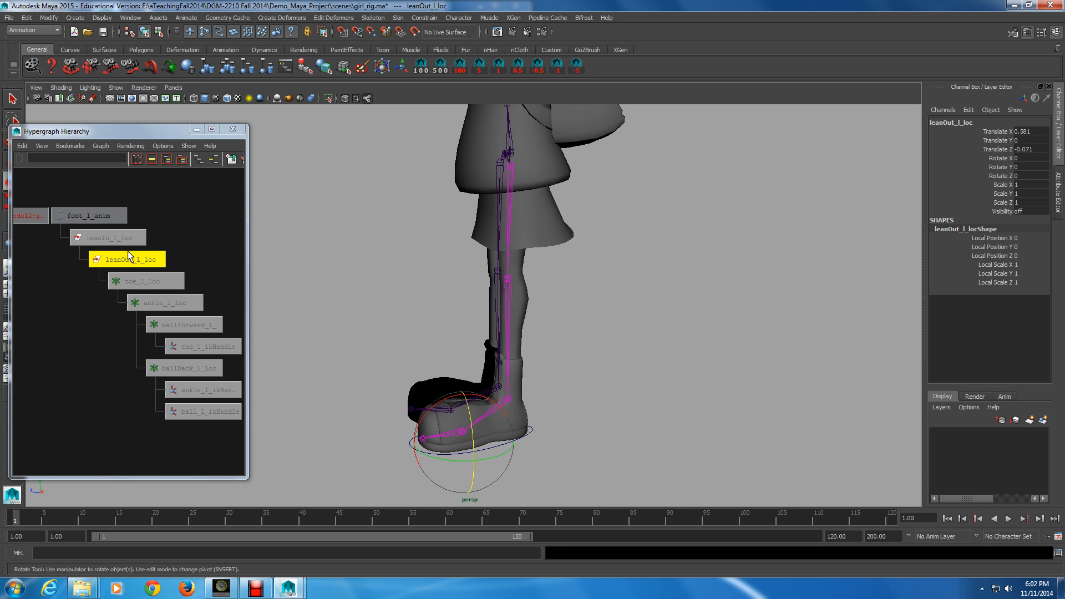
{"action": "key", "text": "alt+Tab"}
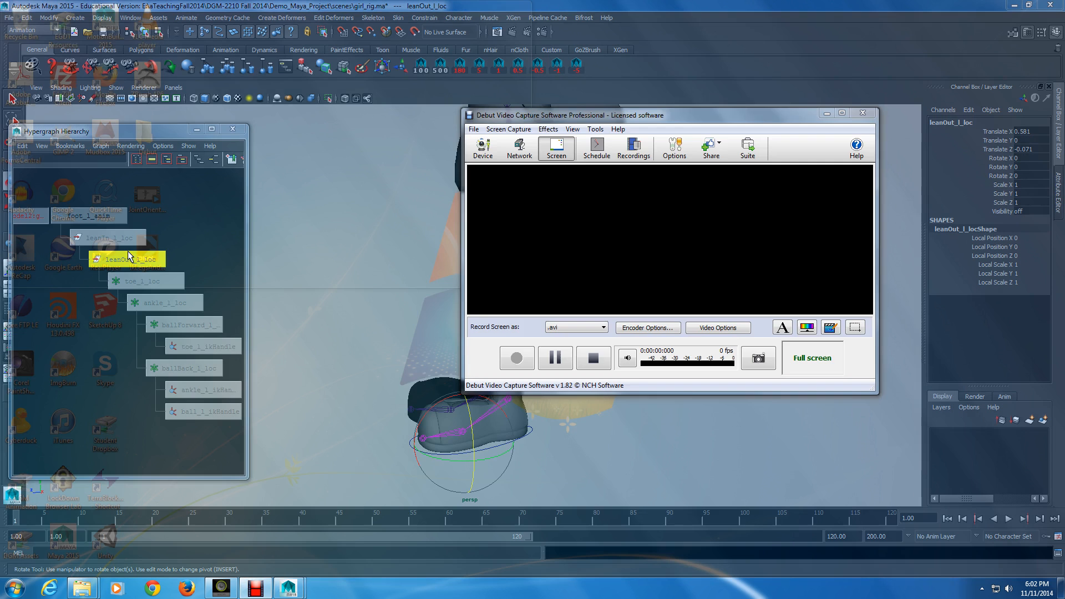